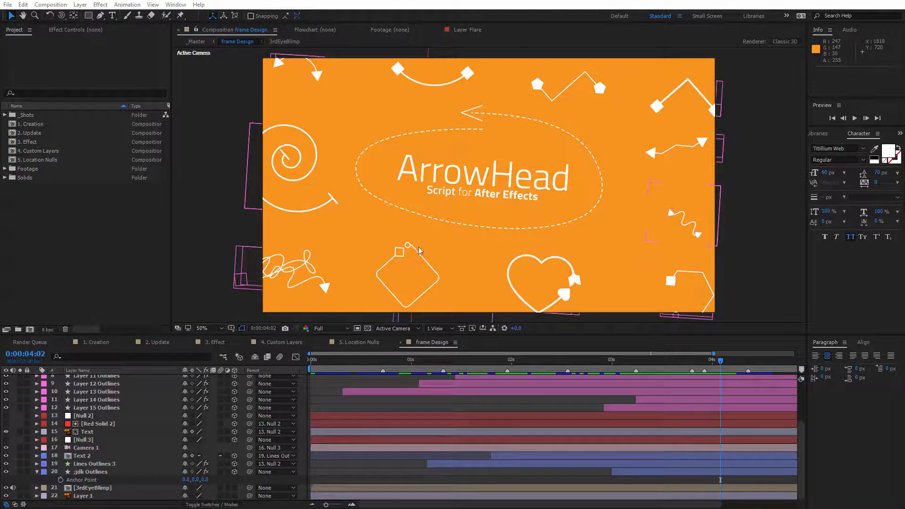
Look through the compositions 1. Creation, 2. Update, 3. Effect, 4. Custom Layers and 5. Location Nulls
{"action": "double_click", "coordinate": [39, 124]}
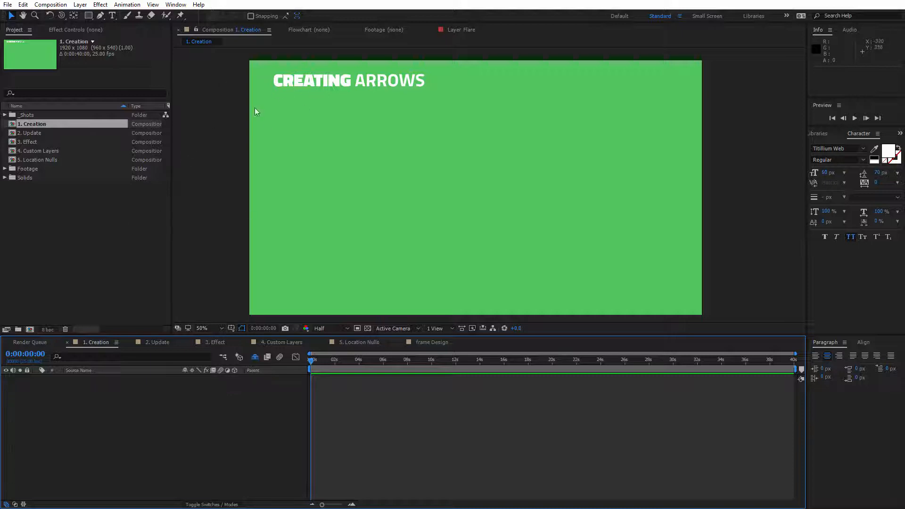
{"action": "double_click", "coordinate": [59, 133]}
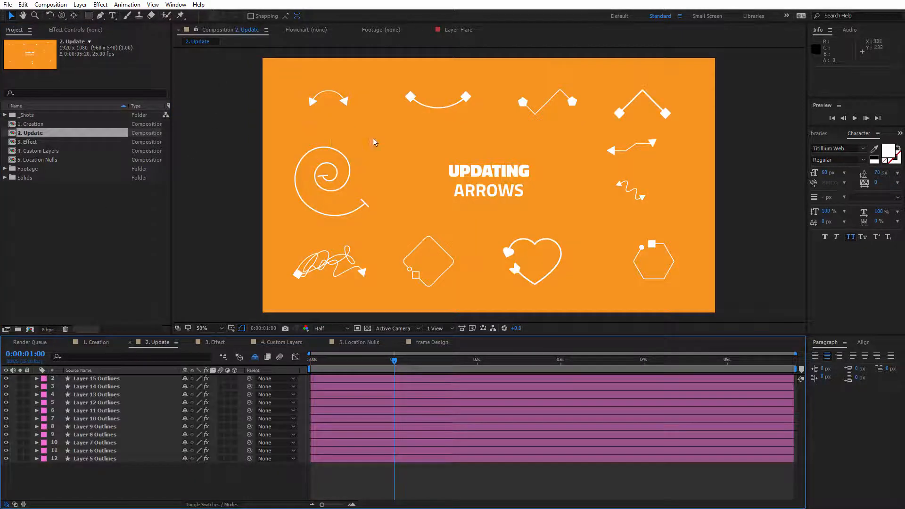
{"action": "double_click", "coordinate": [40, 142]}
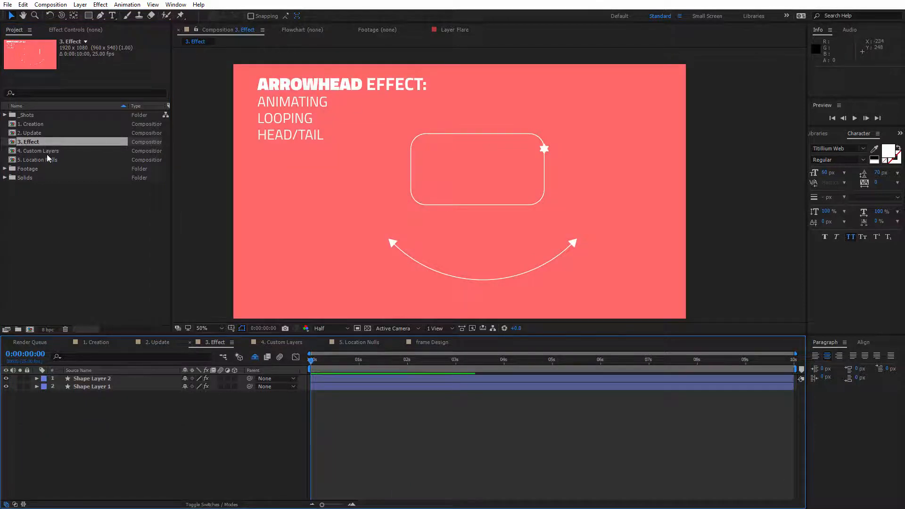
{"action": "left_click", "coordinate": [56, 151]}
{"action": "double_click", "coordinate": [56, 151]}
{"action": "double_click", "coordinate": [49, 160]}
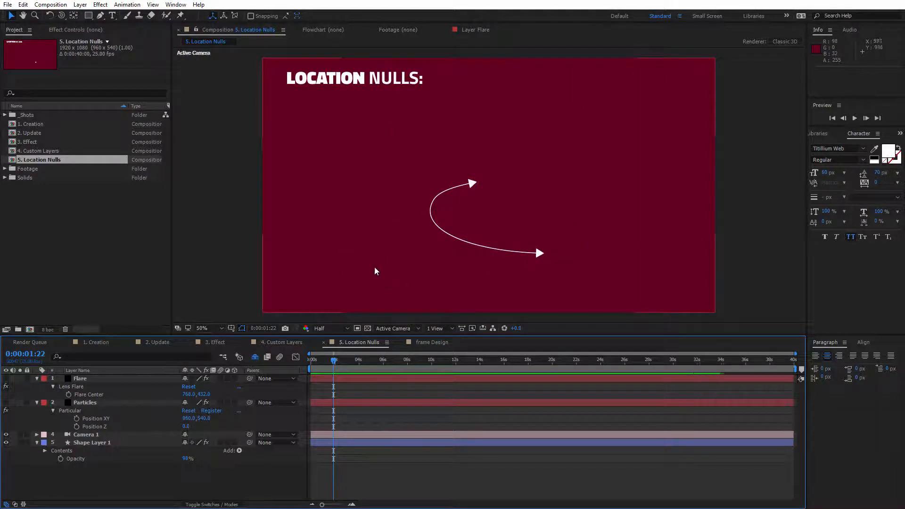
Open the 1. Creation composition, launch the VA ArrowHead.jsxbin script and position its floating panel clear of the composition title
{"action": "double_click", "coordinate": [41, 124]}
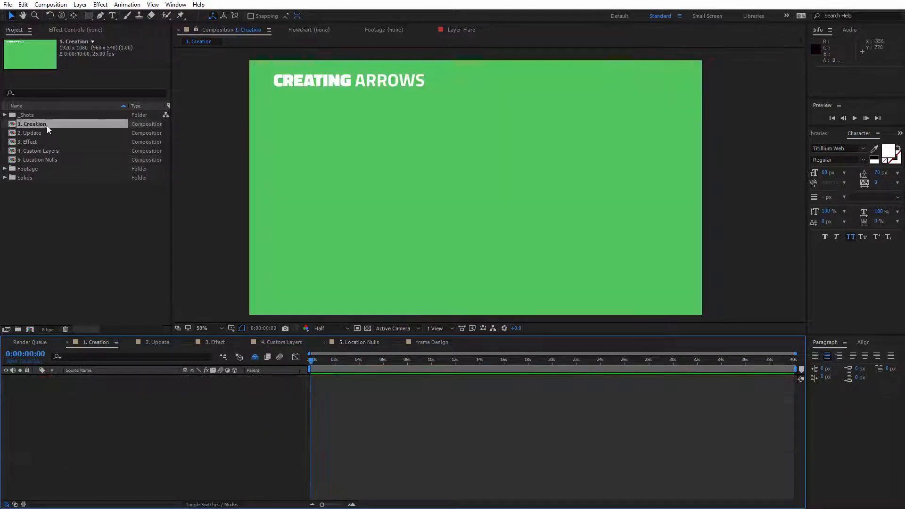
{"action": "left_click", "coordinate": [175, 4]}
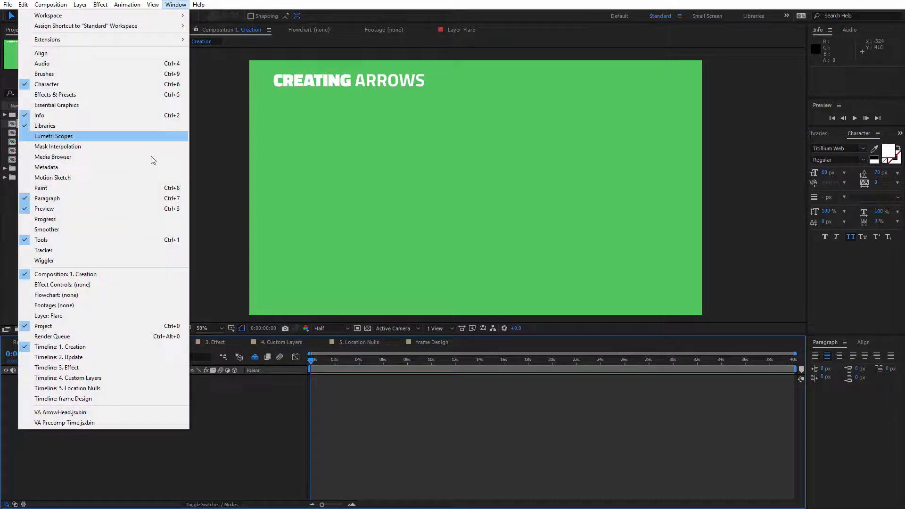
{"action": "left_click", "coordinate": [136, 413]}
{"action": "left_click_drag", "start_coordinate": [751, 61], "coordinate": [734, 60]}
{"action": "left_click_drag", "start_coordinate": [644, 70], "coordinate": [714, 47]}
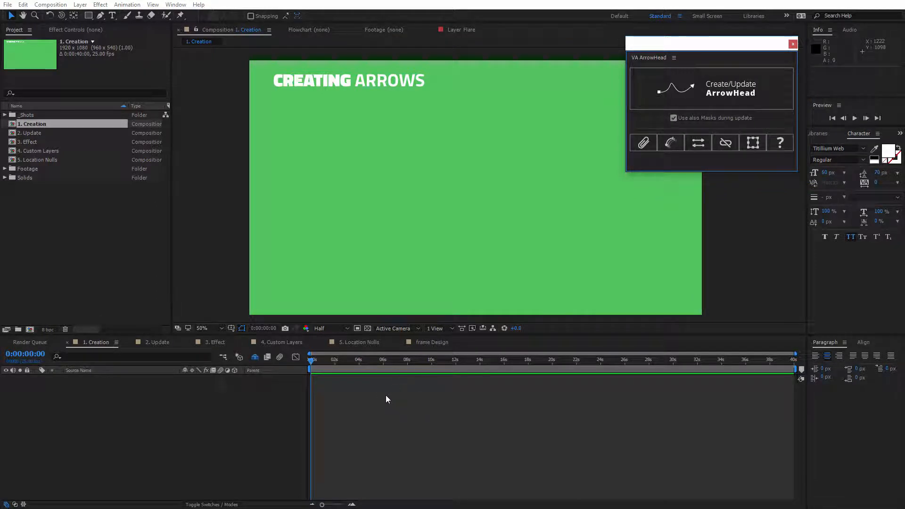
Create a default ArrowHead arrow in the 1. Creation composition with no layer selected
{"action": "left_click", "coordinate": [212, 412]}
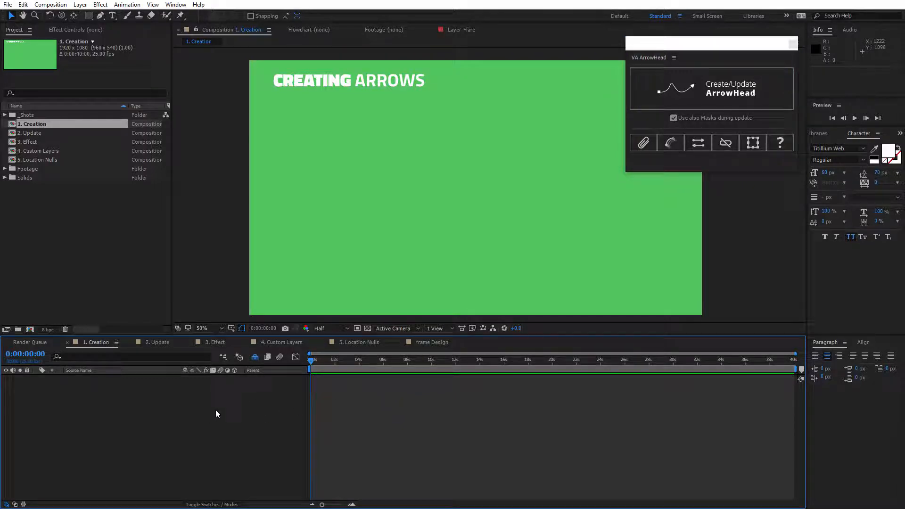
{"action": "left_click", "coordinate": [689, 92]}
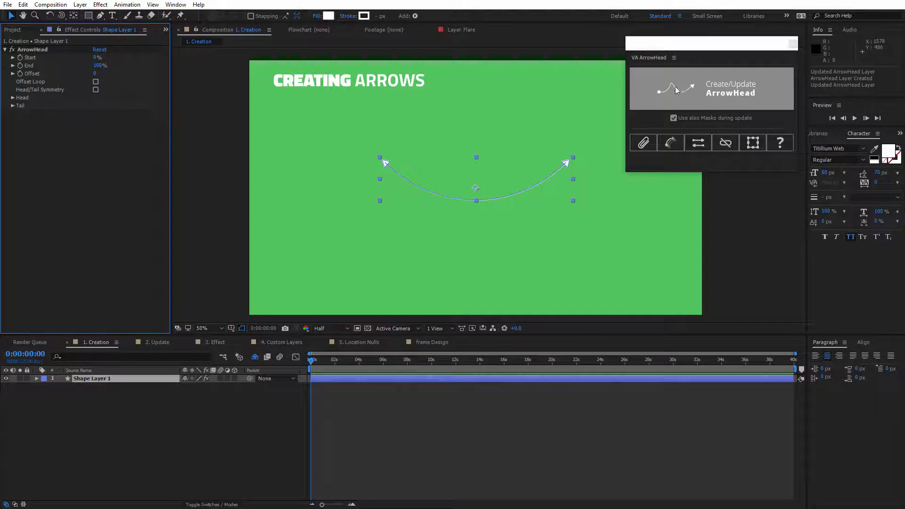
{"action": "left_click_drag", "start_coordinate": [98, 67], "coordinate": [186, 79]}
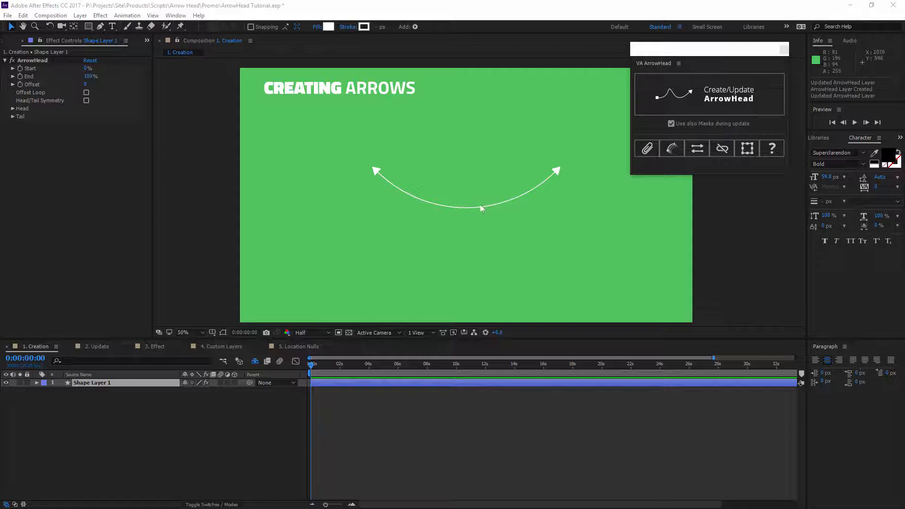
Try a different stroke width on the arrow layer and undo the change
{"action": "left_click", "coordinate": [481, 208]}
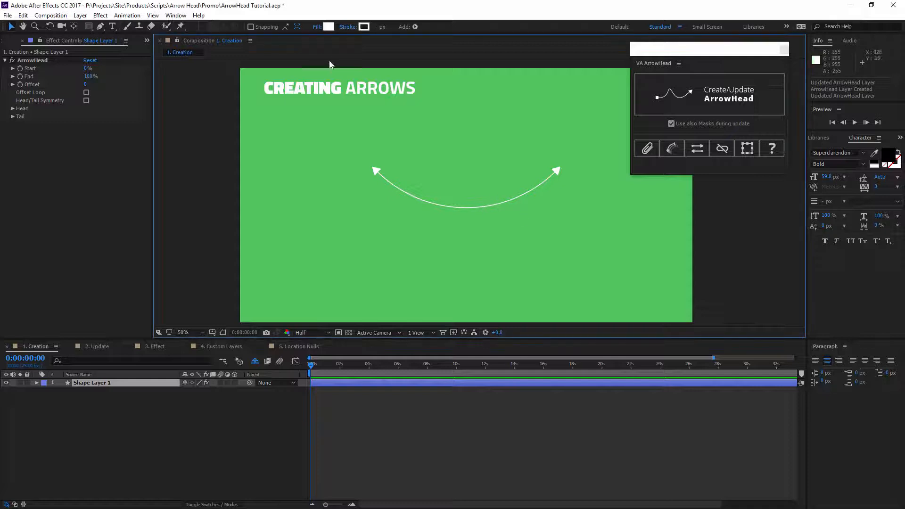
{"action": "left_click", "coordinate": [376, 27]}
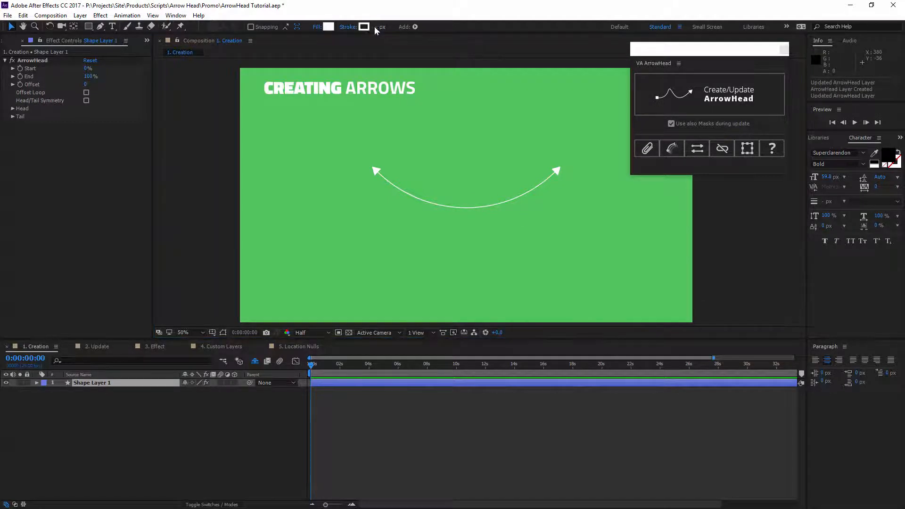
{"action": "left_click_drag", "start_coordinate": [380, 27], "coordinate": [383, 28]}
{"action": "key", "text": "ctrl+z"}
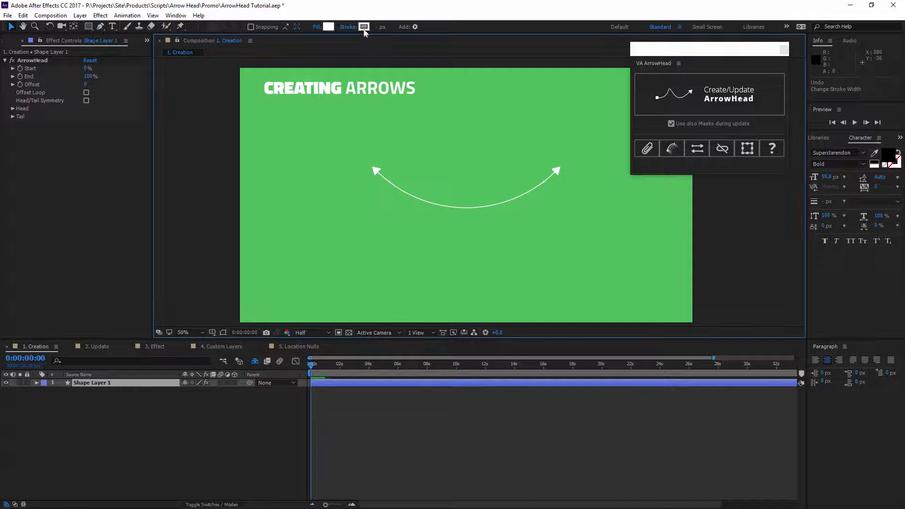
Set both the stroke color and the fill color of the arrow layer to red, FF0000
{"action": "left_click", "coordinate": [364, 28]}
{"action": "left_click", "coordinate": [362, 197]}
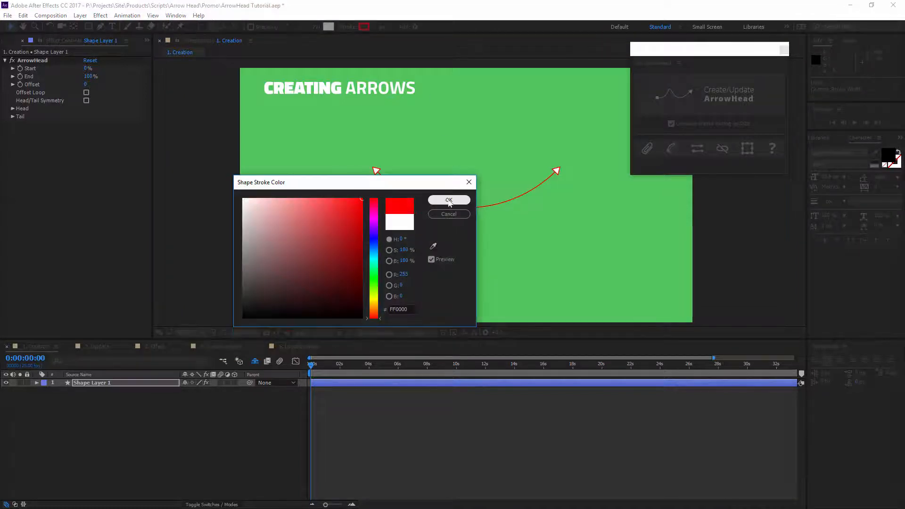
{"action": "left_click", "coordinate": [448, 201]}
{"action": "left_click", "coordinate": [329, 29]}
{"action": "left_click", "coordinate": [362, 199]}
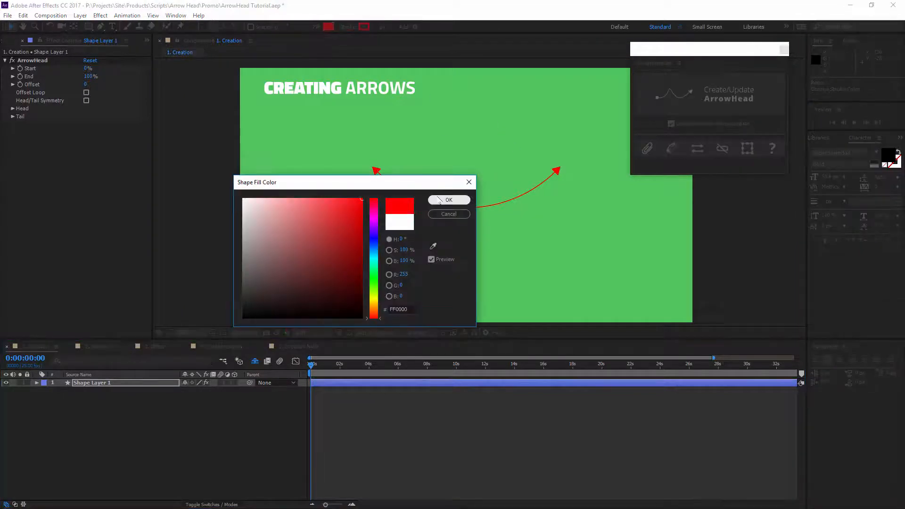
{"action": "left_click", "coordinate": [443, 199]}
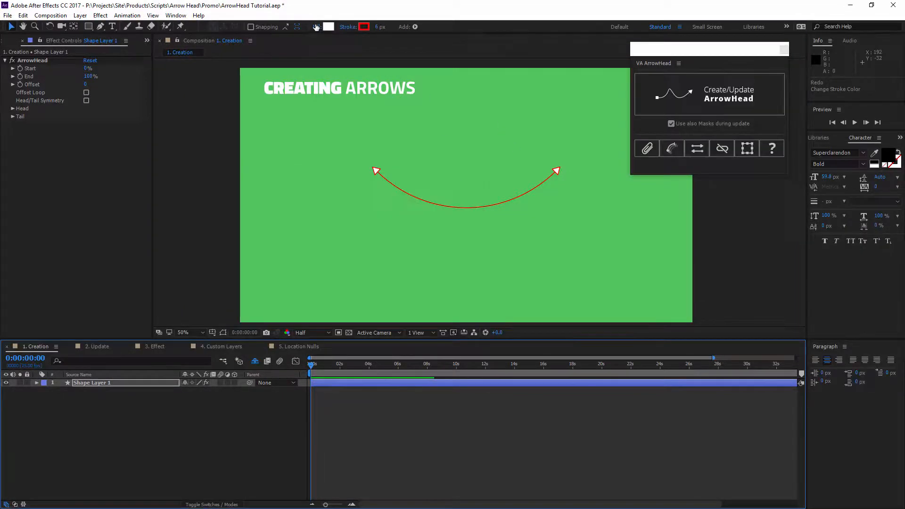
Set the arrow layer's fill to none so the arrowheads are outlined only
{"action": "left_click", "coordinate": [316, 27]}
{"action": "left_click", "coordinate": [317, 195]}
{"action": "left_click", "coordinate": [351, 248]}
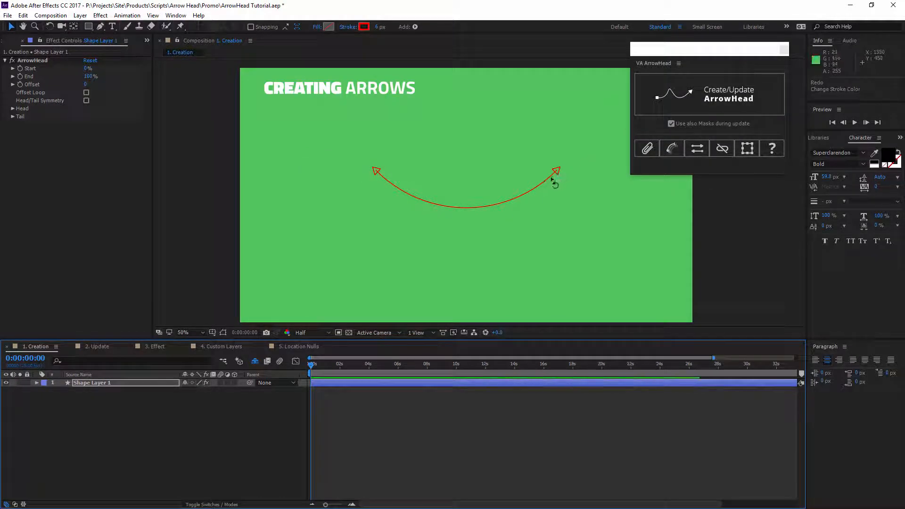
Set the arrow's fill color to the green of the composition background
{"action": "left_click", "coordinate": [329, 27]}
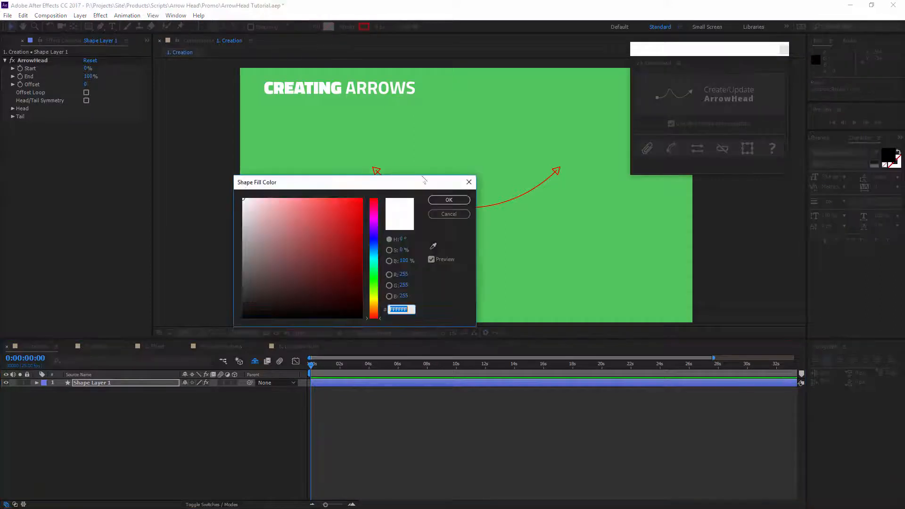
{"action": "left_click", "coordinate": [444, 131]}
{"action": "left_click", "coordinate": [448, 200]}
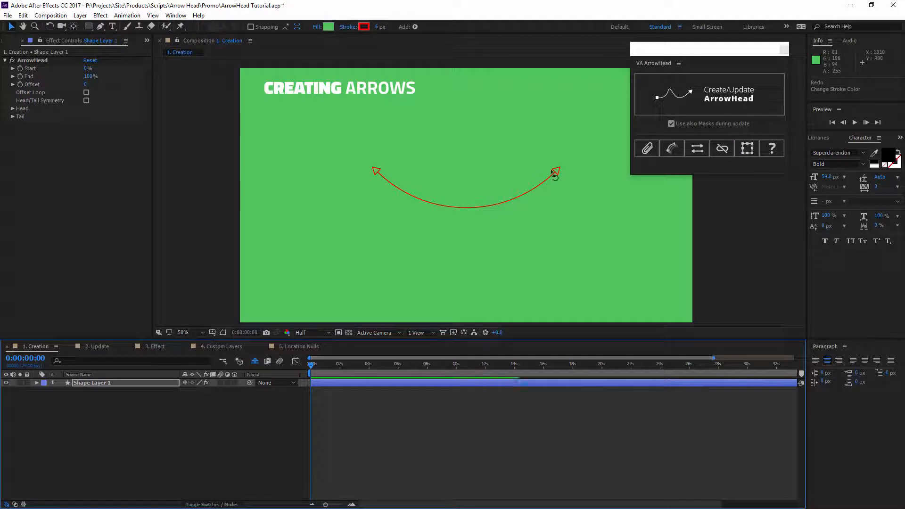
Replace the recolored arrow layer with a new default ArrowHead arrow
{"action": "left_click", "coordinate": [153, 383]}
{"action": "left_click", "coordinate": [700, 111]}
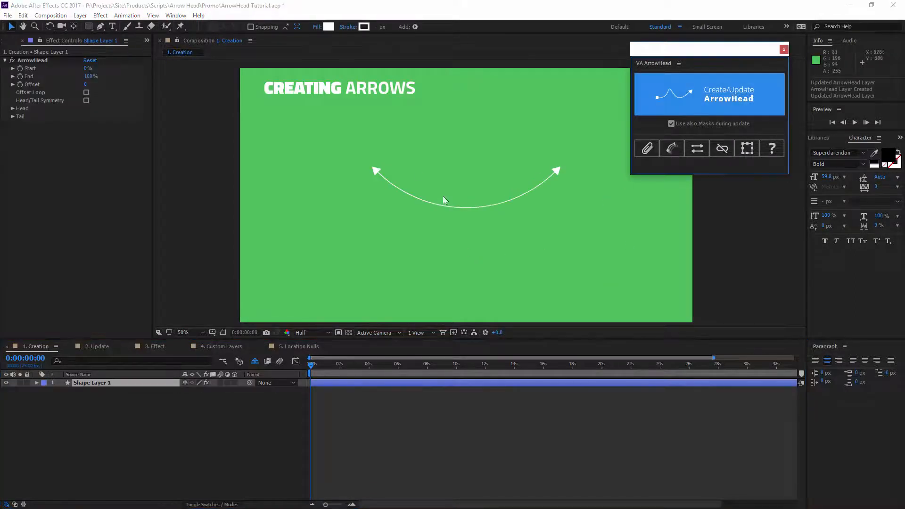
Examine the Head, Tail, Line and Data groups inside the contents of Shape Layer 1
{"action": "left_click", "coordinate": [36, 383]}
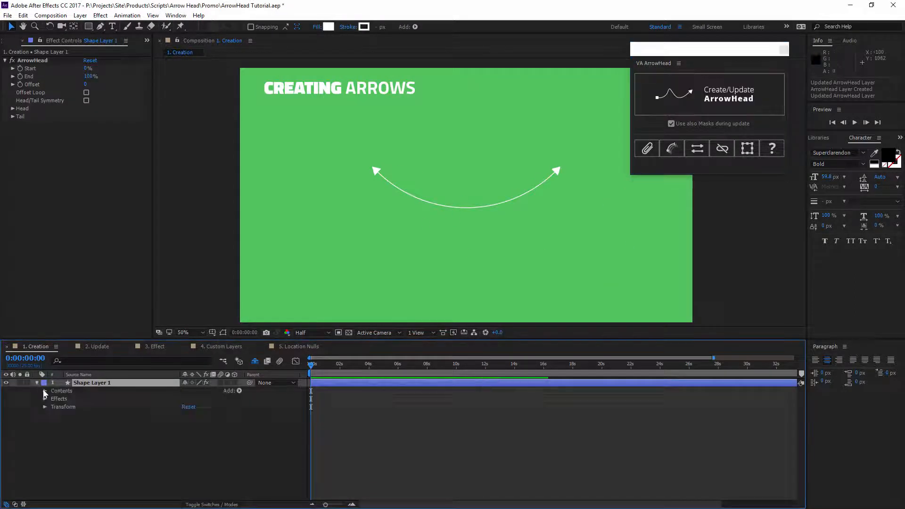
{"action": "left_click", "coordinate": [45, 391]}
{"action": "left_click", "coordinate": [64, 399]}
{"action": "left_click", "coordinate": [65, 407]}
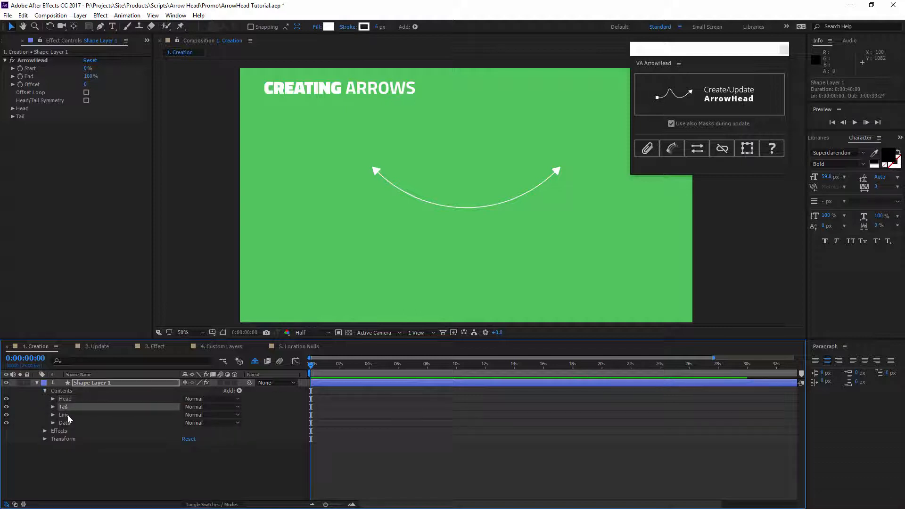
{"action": "left_click", "coordinate": [66, 414]}
{"action": "left_click", "coordinate": [69, 423]}
{"action": "left_click", "coordinate": [69, 398]}
{"action": "left_click", "coordinate": [69, 407]}
{"action": "left_click", "coordinate": [72, 415]}
{"action": "left_click", "coordinate": [76, 423]}
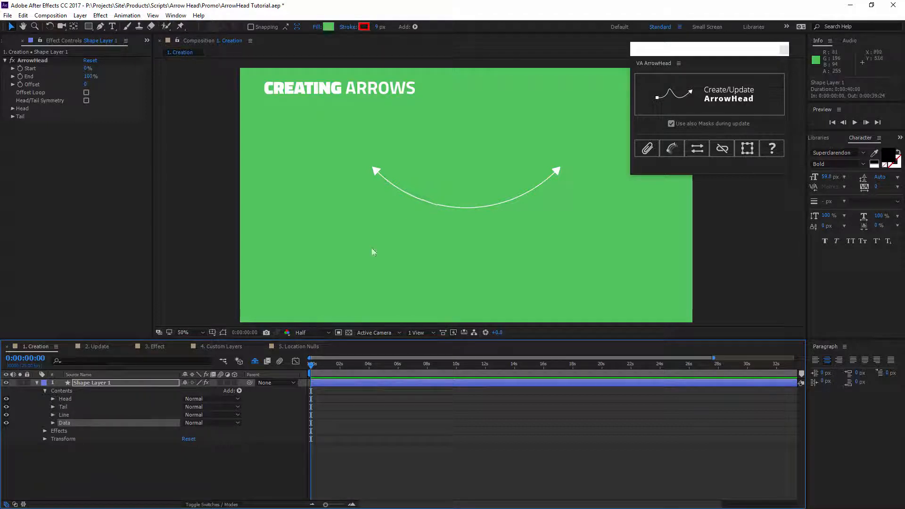
Add a dash to Stroke 1 in the Line group of Shape Layer 1
{"action": "left_click", "coordinate": [53, 414]}
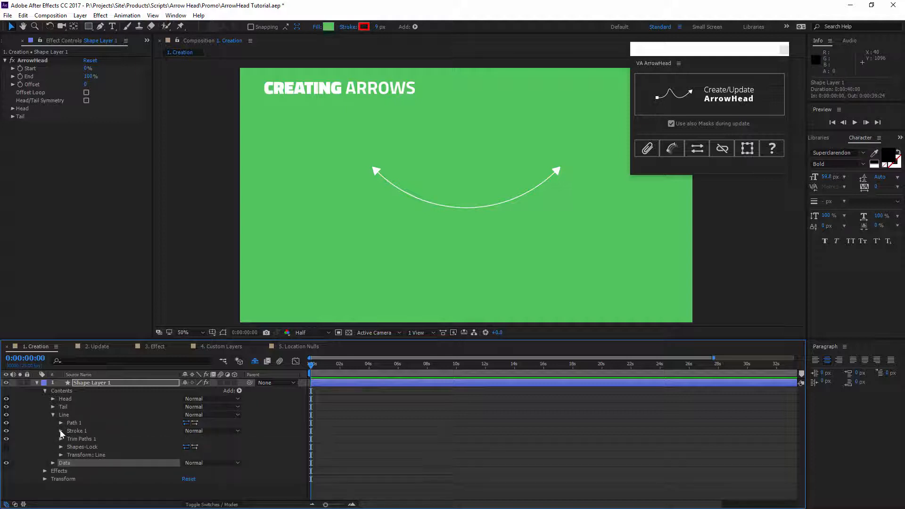
{"action": "left_click", "coordinate": [61, 431]}
{"action": "left_click", "coordinate": [186, 488]}
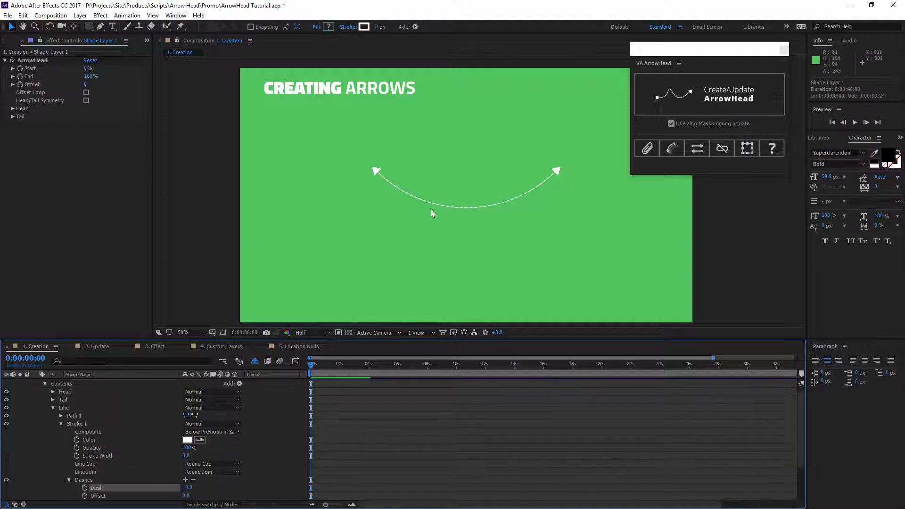
Try a lower End value in the ArrowHead effect and undo the change
{"action": "left_click_drag", "start_coordinate": [91, 77], "coordinate": [78, 78]}
{"action": "key", "text": "ctrl+z"}
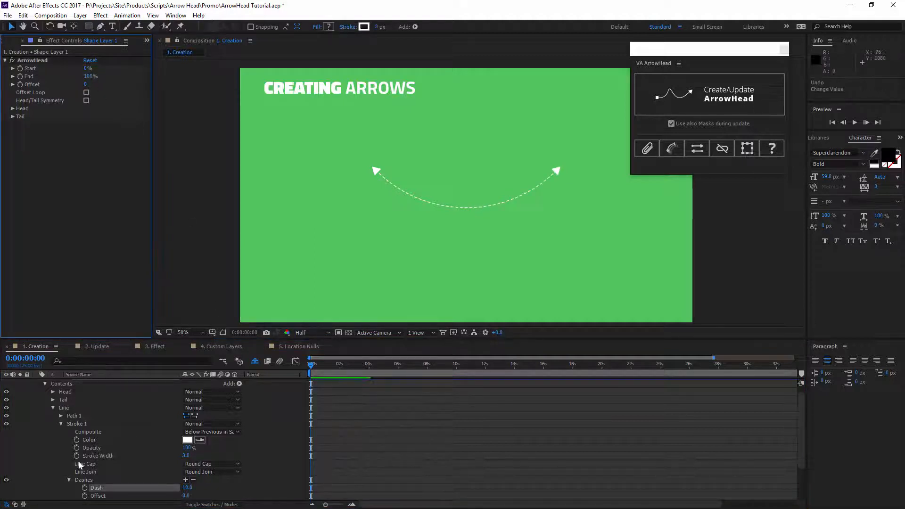
Collapse the Line group and point out the Head, Tail, Line and Data groups by selecting them together
{"action": "left_click", "coordinate": [53, 407]}
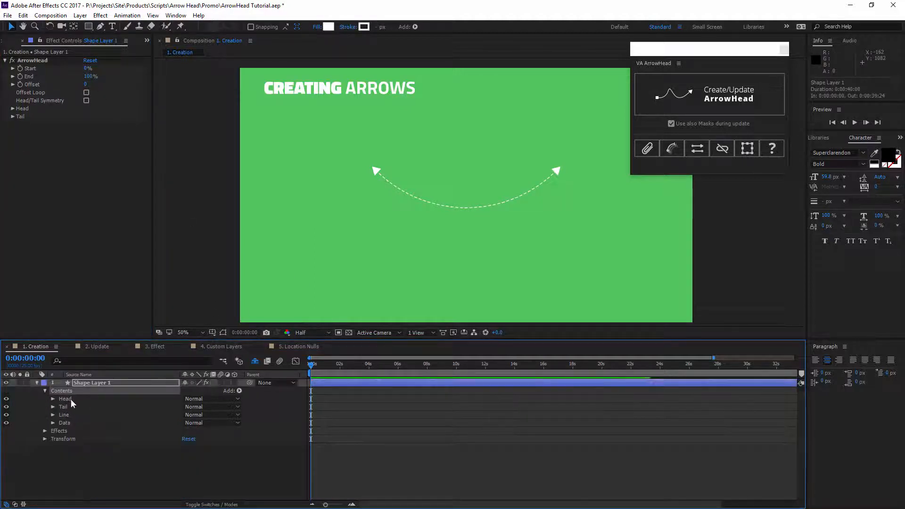
{"action": "left_click", "coordinate": [72, 400]}
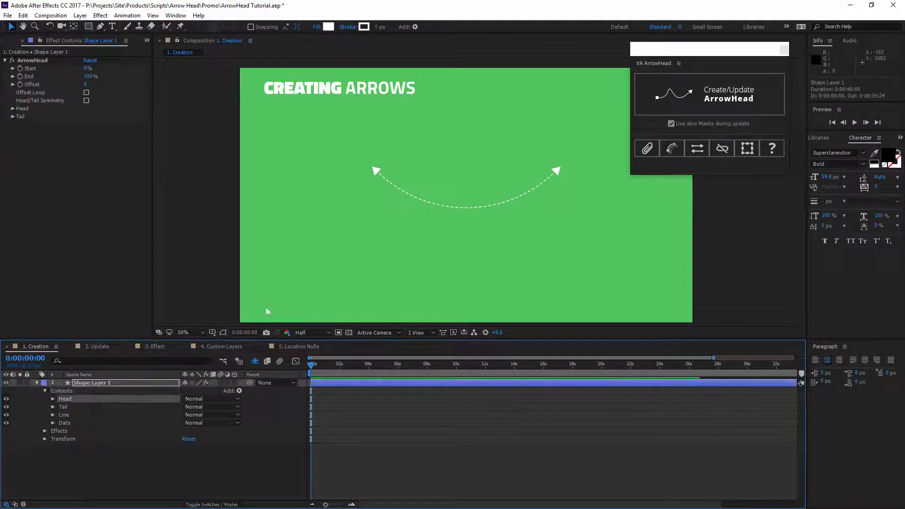
{"action": "left_click", "coordinate": [66, 407], "text": "ctrl"}
{"action": "left_click", "coordinate": [69, 414], "text": "ctrl"}
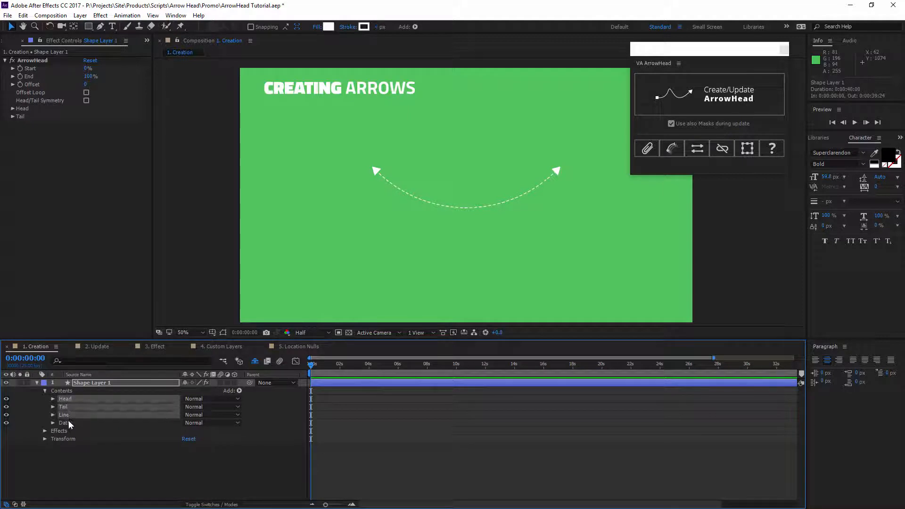
{"action": "left_click", "coordinate": [69, 422], "text": "ctrl"}
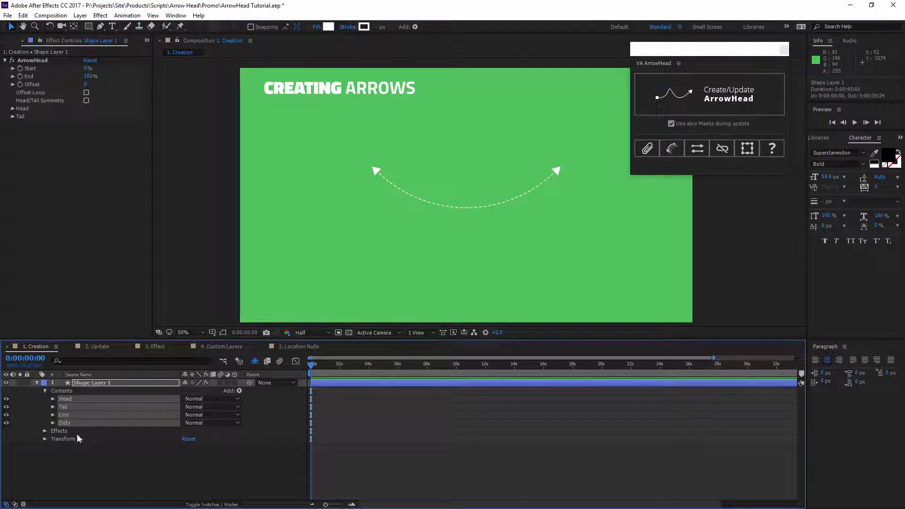
{"action": "left_click", "coordinate": [74, 449]}
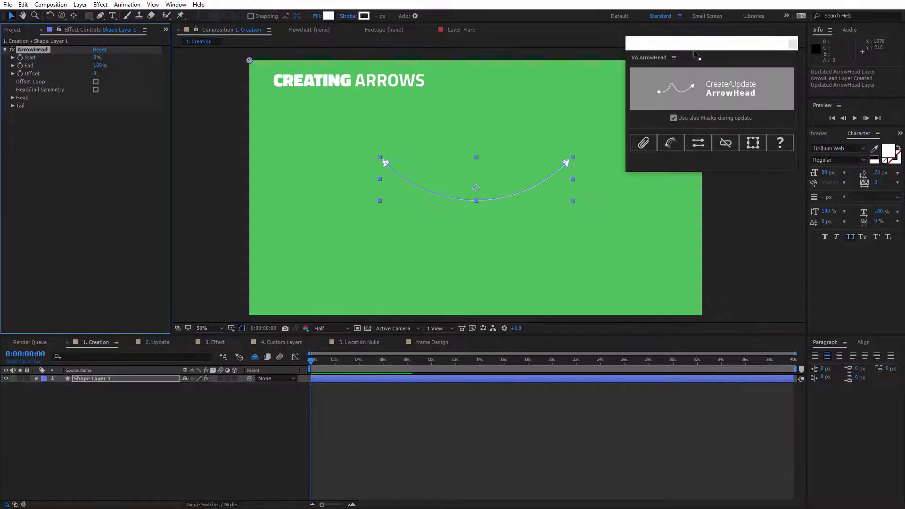
Move the VA ArrowHead panel slightly and delete the default arrow layer
{"action": "left_click_drag", "start_coordinate": [692, 44], "coordinate": [686, 46]}
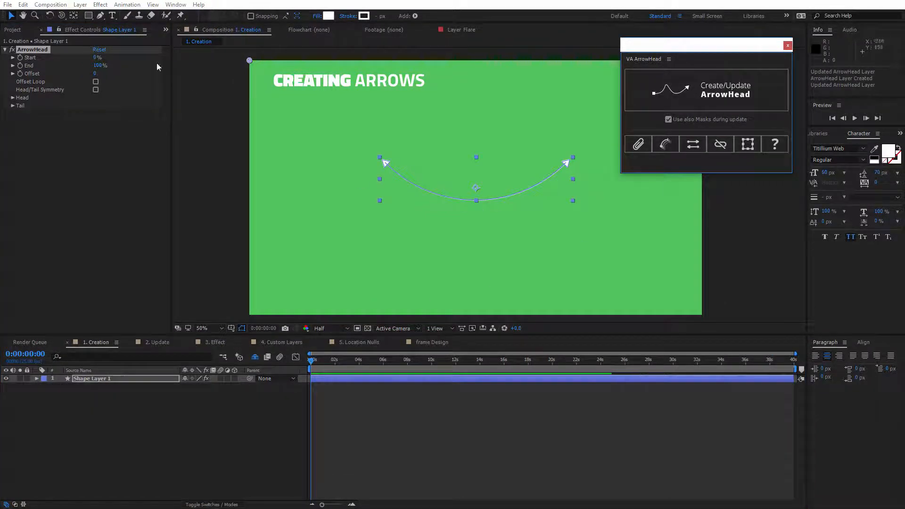
{"action": "key", "text": "Delete"}
Draw an open wavy four-point path across the composition with the Pen tool and turn it into an ArrowHead arrow
{"action": "left_click", "coordinate": [100, 16]}
{"action": "left_click", "coordinate": [343, 220]}
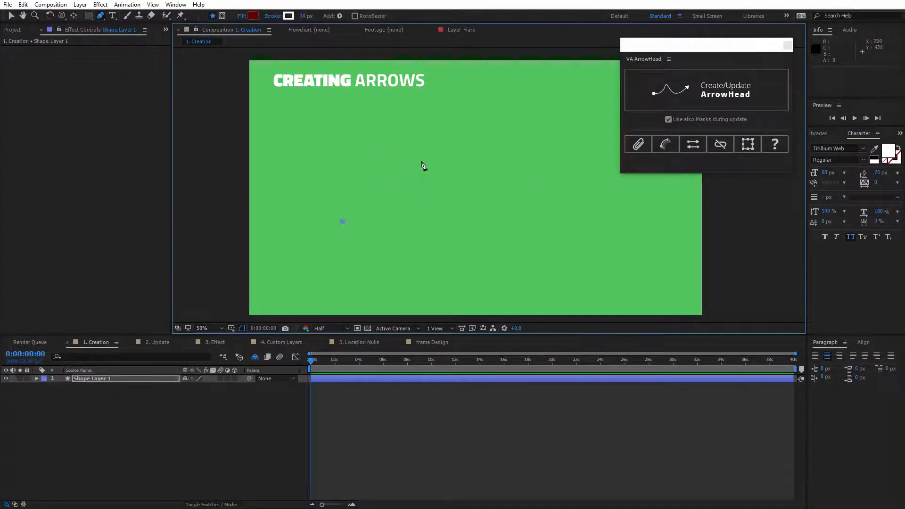
{"action": "left_click_drag", "start_coordinate": [422, 161], "coordinate": [478, 182]}
{"action": "left_click_drag", "start_coordinate": [557, 153], "coordinate": [589, 115]}
{"action": "left_click_drag", "start_coordinate": [616, 204], "coordinate": [603, 251]}
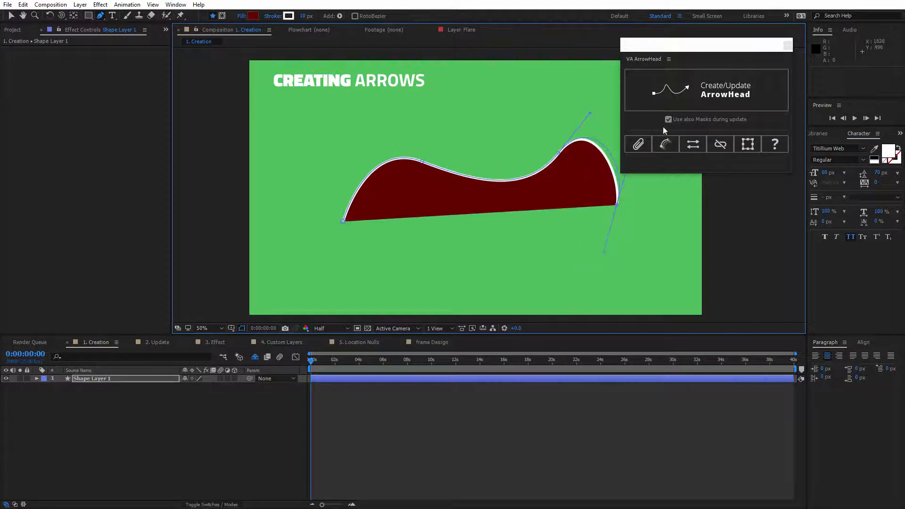
{"action": "left_click", "coordinate": [696, 95]}
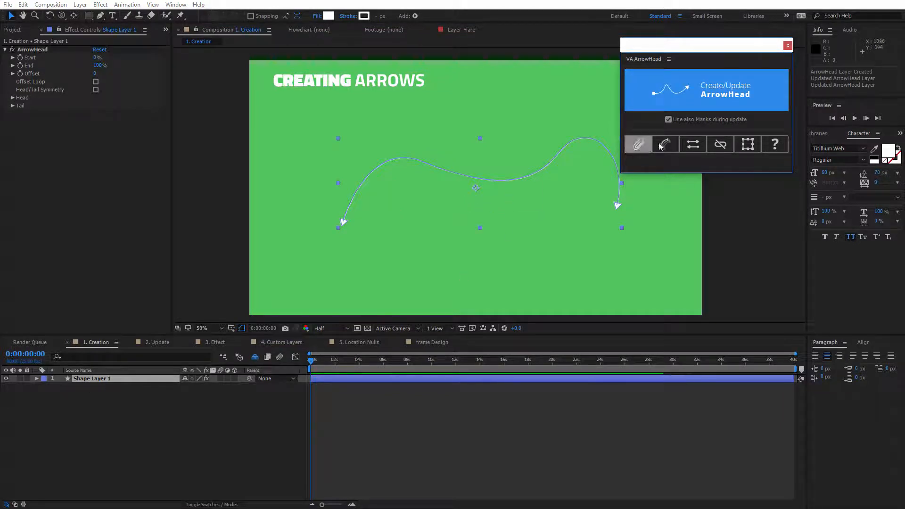
Undo a trial reduction of the wavy arrow's End value and delete the arrow layer
{"action": "left_click_drag", "start_coordinate": [95, 66], "coordinate": [59, 66]}
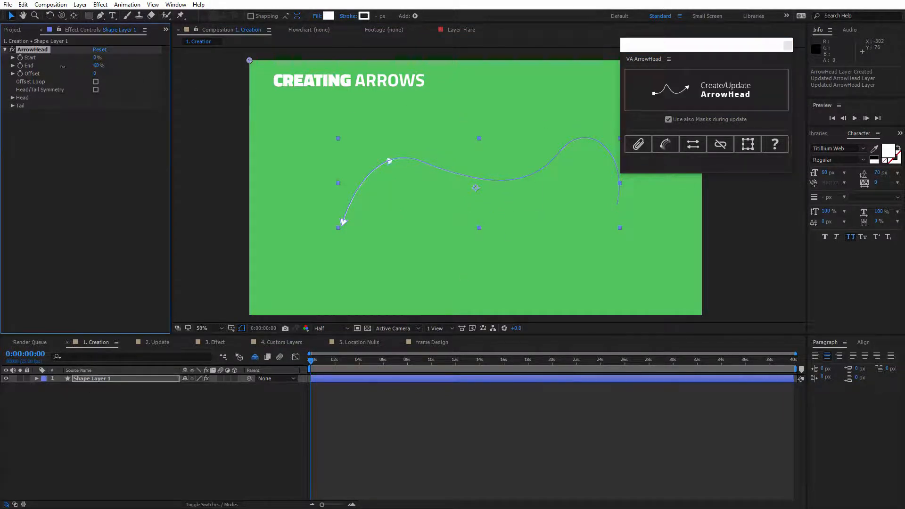
{"action": "key", "text": "ctrl+z"}
{"action": "left_click", "coordinate": [160, 379]}
{"action": "key", "text": "Delete"}
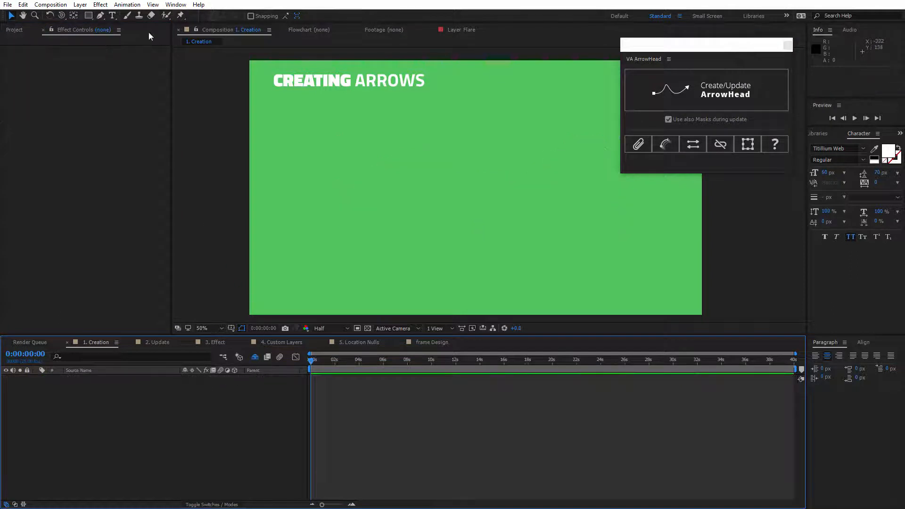
Draw a rounded rectangle shape in the middle of the composition and move the VA ArrowHead panel slightly down
{"action": "left_click", "coordinate": [89, 16]}
{"action": "left_click", "coordinate": [132, 27]}
{"action": "left_click_drag", "start_coordinate": [390, 140], "coordinate": [573, 244]}
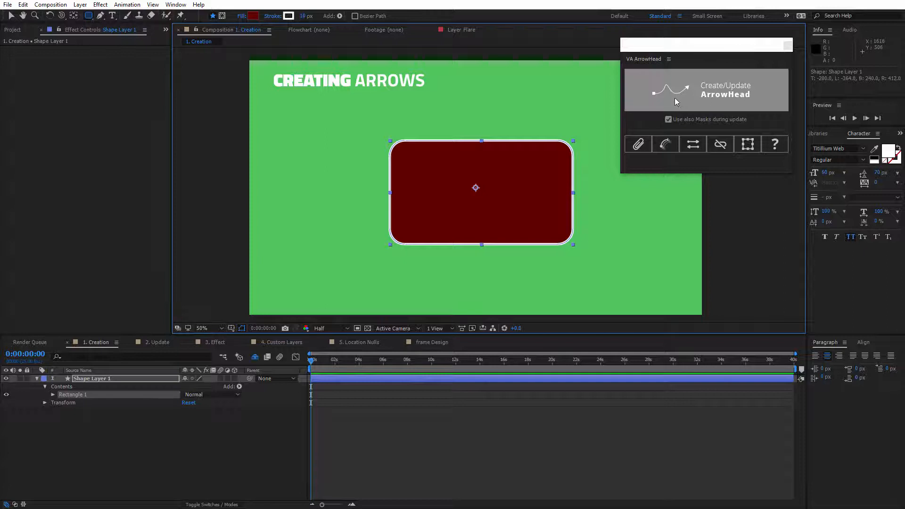
{"action": "left_click_drag", "start_coordinate": [691, 49], "coordinate": [695, 76]}
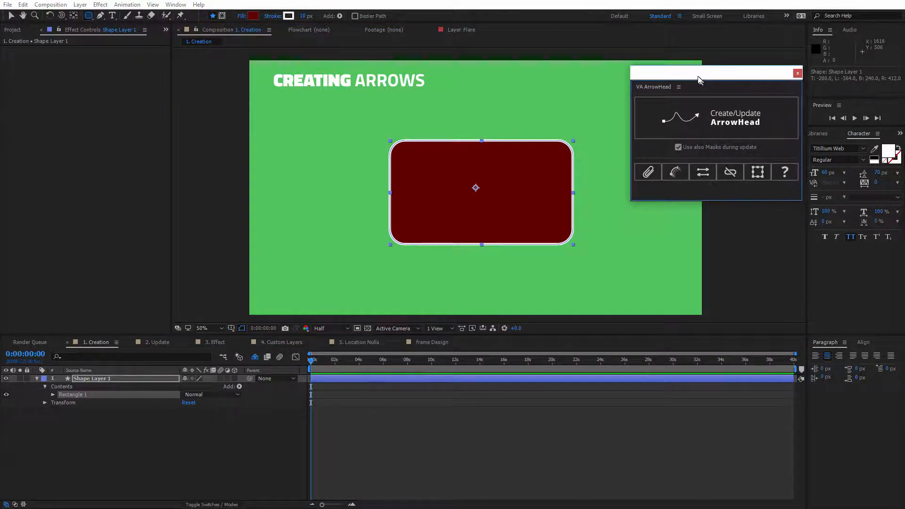
Try to turn the unconverted rounded rectangle layer into an ArrowHead arrow and dismiss the script alert
{"action": "left_click", "coordinate": [694, 114]}
{"action": "left_click_drag", "start_coordinate": [431, 233], "coordinate": [242, 162]}
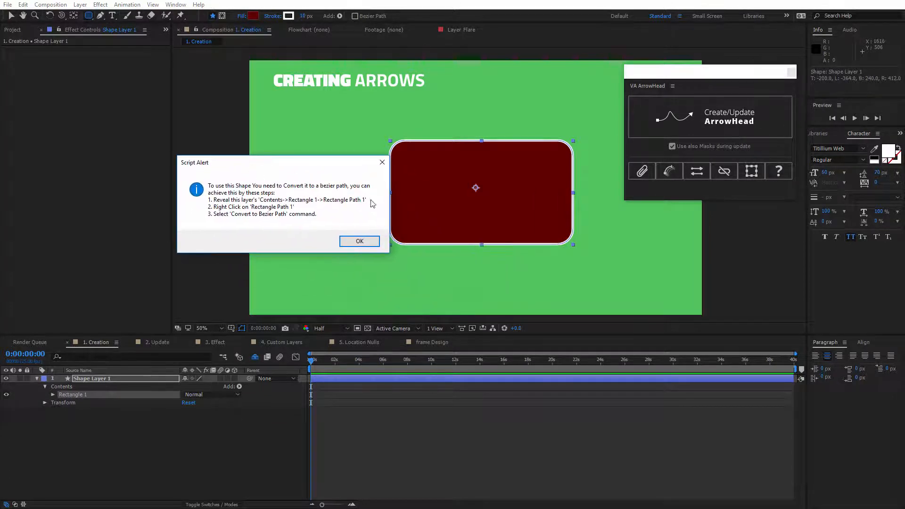
{"action": "left_click", "coordinate": [359, 240]}
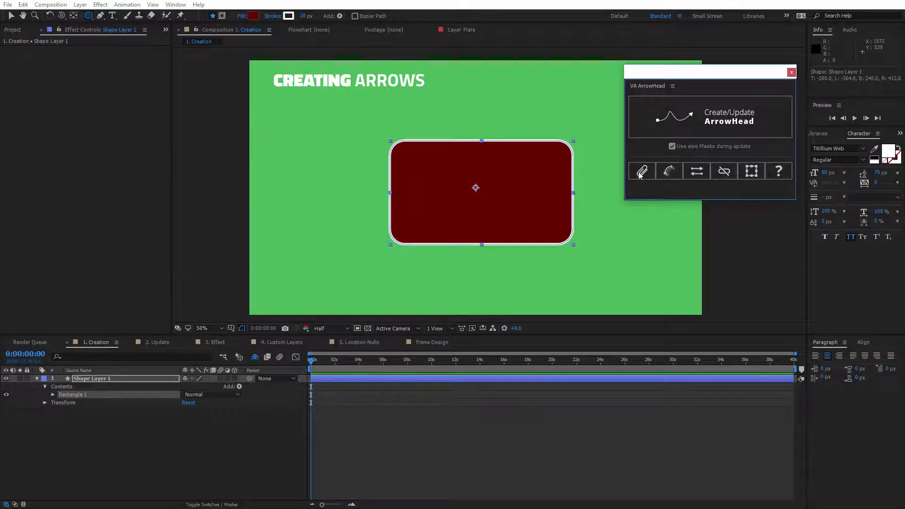
{"action": "left_click", "coordinate": [677, 122]}
{"action": "left_click", "coordinate": [533, 304]}
Expand Rectangle 1 in the shape layer and convert Rectangle Path 1 to a Bezier path
{"action": "left_click", "coordinate": [53, 394]}
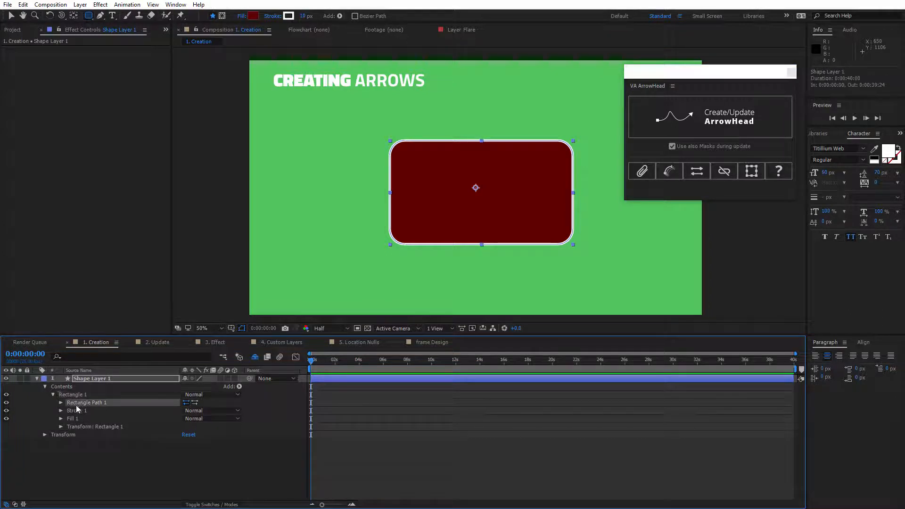
{"action": "right_click", "coordinate": [117, 401]}
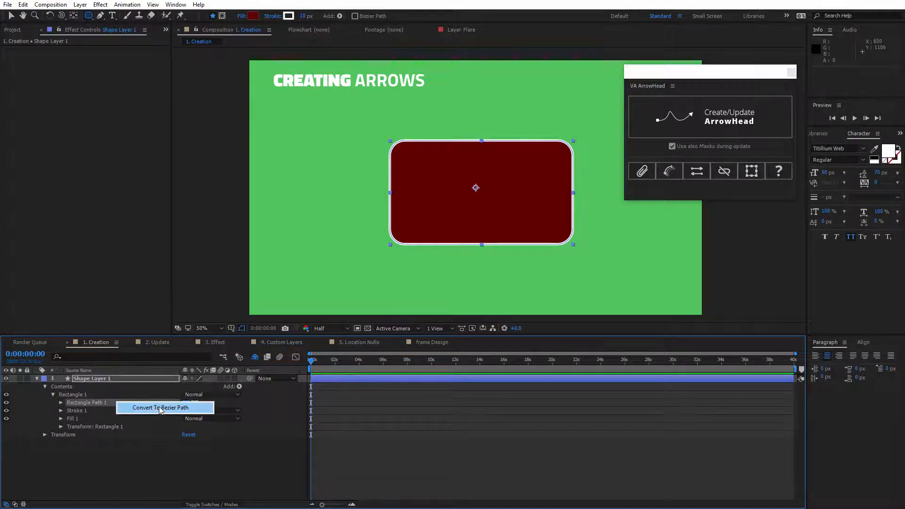
{"action": "left_click", "coordinate": [157, 408]}
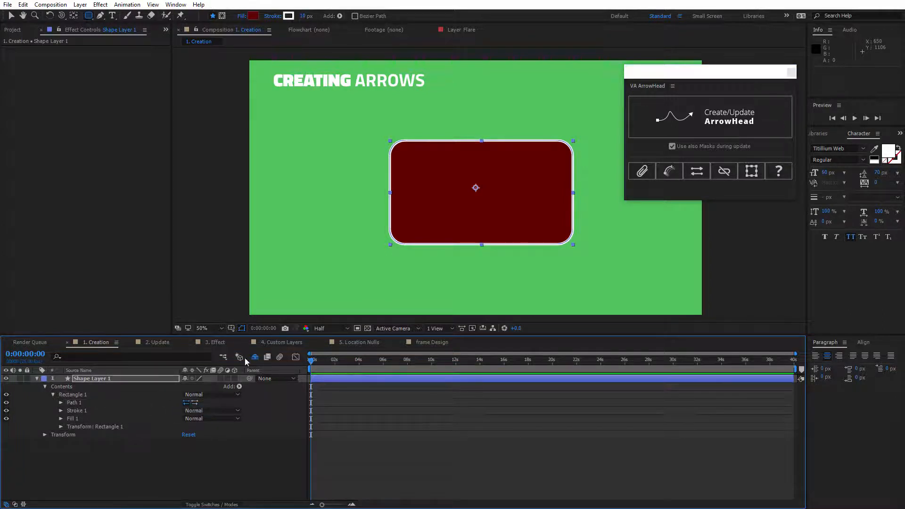
Turn the converted rounded rectangle layer into an ArrowHead arrow and set its End value to 82%
{"action": "left_click", "coordinate": [132, 378]}
{"action": "left_click", "coordinate": [690, 122]}
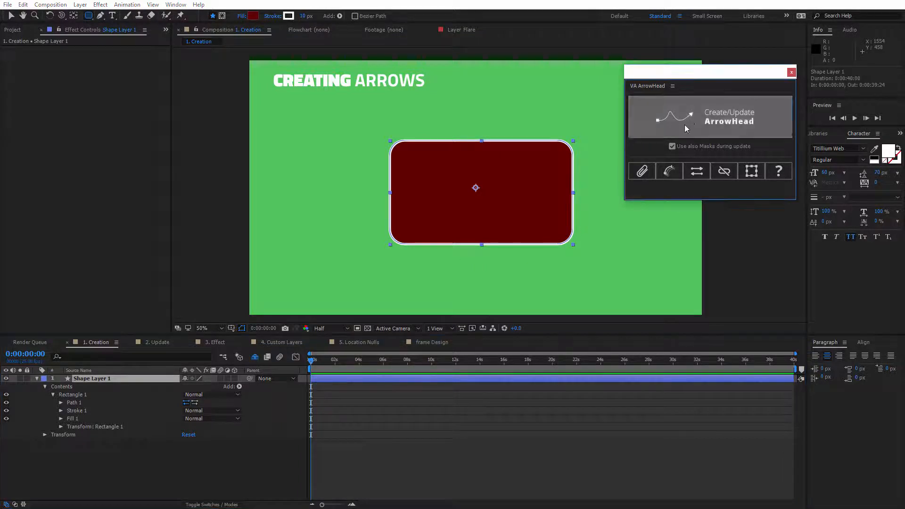
{"action": "left_click", "coordinate": [690, 122]}
{"action": "left_click_drag", "start_coordinate": [99, 67], "coordinate": [92, 66]}
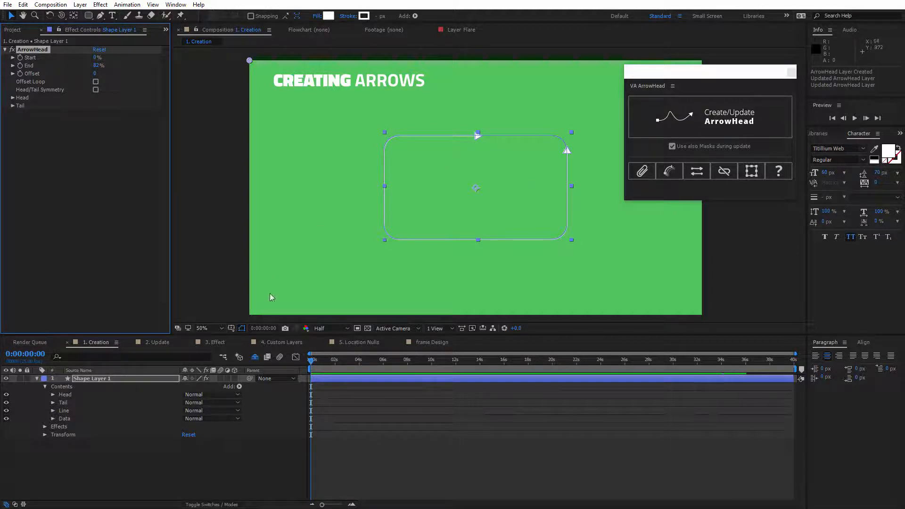
Toggle the mask and shape path visibility in the composition view on and off to compare the arrow's appearance
{"action": "left_click", "coordinate": [242, 328]}
{"action": "left_click", "coordinate": [242, 328]}
{"action": "left_click", "coordinate": [242, 328]}
{"action": "left_click", "coordinate": [241, 328]}
{"action": "left_click", "coordinate": [241, 329]}
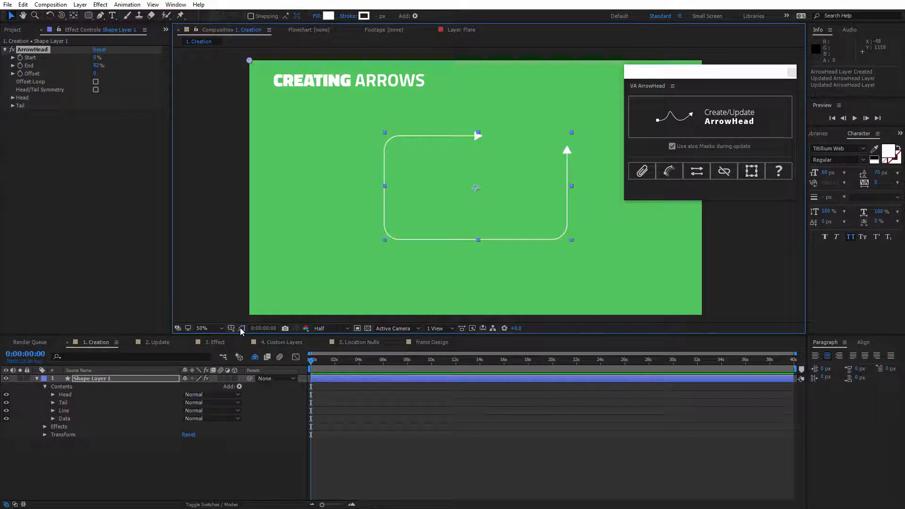
Hide the layer controls through the composition's View Options and toggle their visibility again
{"action": "left_click", "coordinate": [268, 30]}
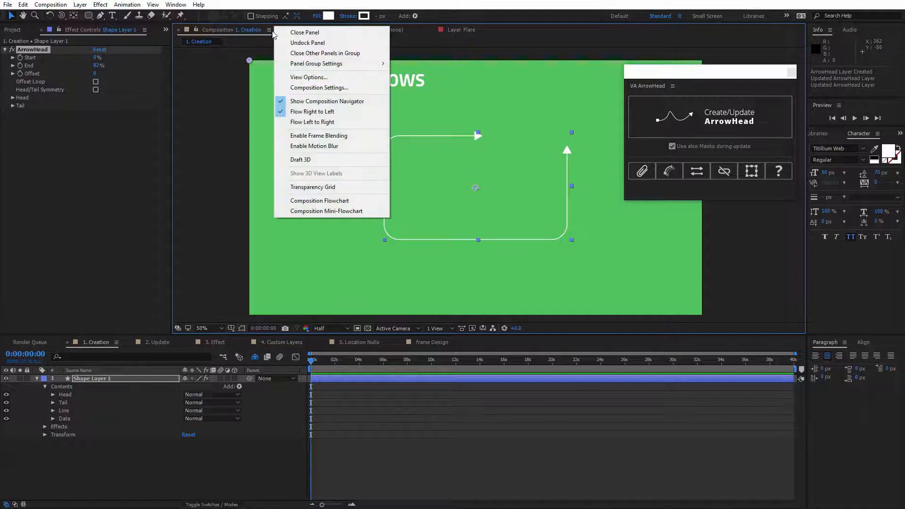
{"action": "left_click", "coordinate": [311, 77]}
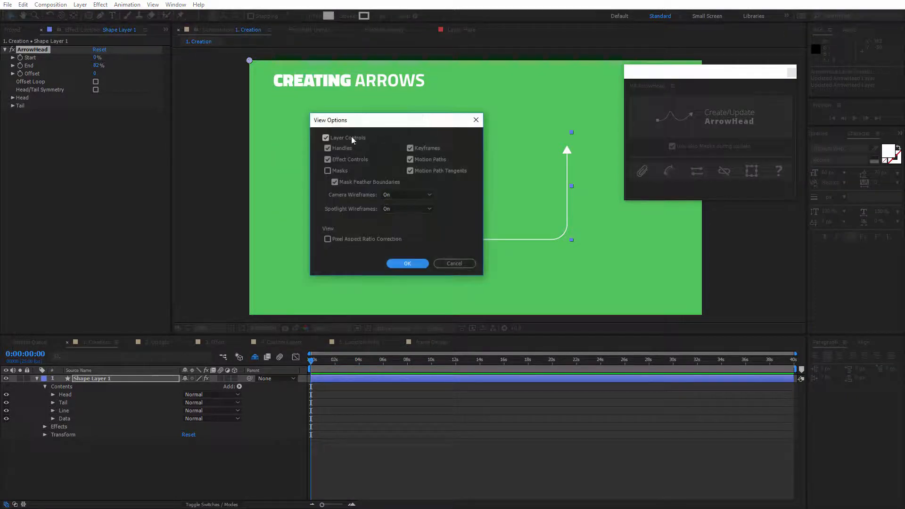
{"action": "left_click", "coordinate": [407, 264]}
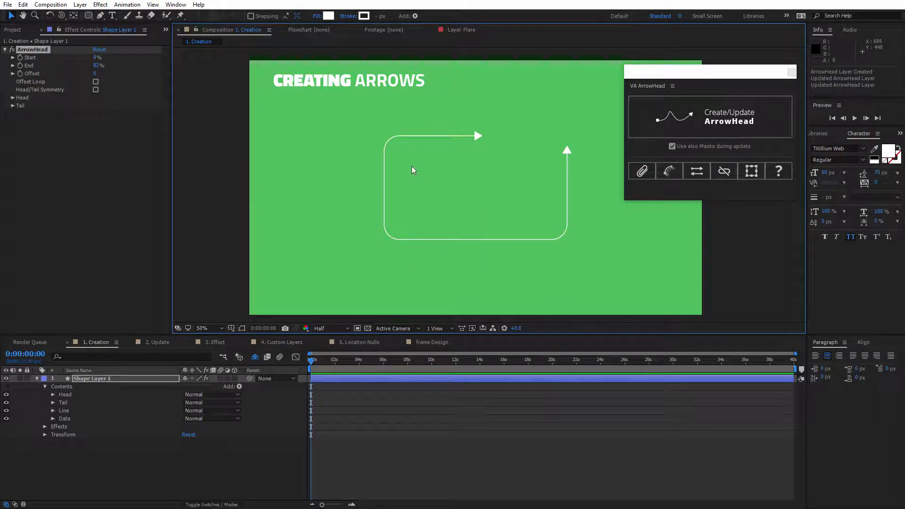
{"action": "key", "text": "ctrl+shift+h"}
{"action": "key", "text": "ctrl+shift+h"}
Draw an open curved four-point mask on the arrow layer with the Pen tool and update the ArrowHead to follow it
{"action": "left_click", "coordinate": [137, 378]}
{"action": "key", "text": "g"}
{"action": "left_click", "coordinate": [222, 16]}
{"action": "left_click", "coordinate": [410, 117]}
{"action": "left_click_drag", "start_coordinate": [455, 173], "coordinate": [453, 218]}
{"action": "left_click_drag", "start_coordinate": [490, 268], "coordinate": [536, 264]}
{"action": "left_click_drag", "start_coordinate": [535, 199], "coordinate": [525, 152]}
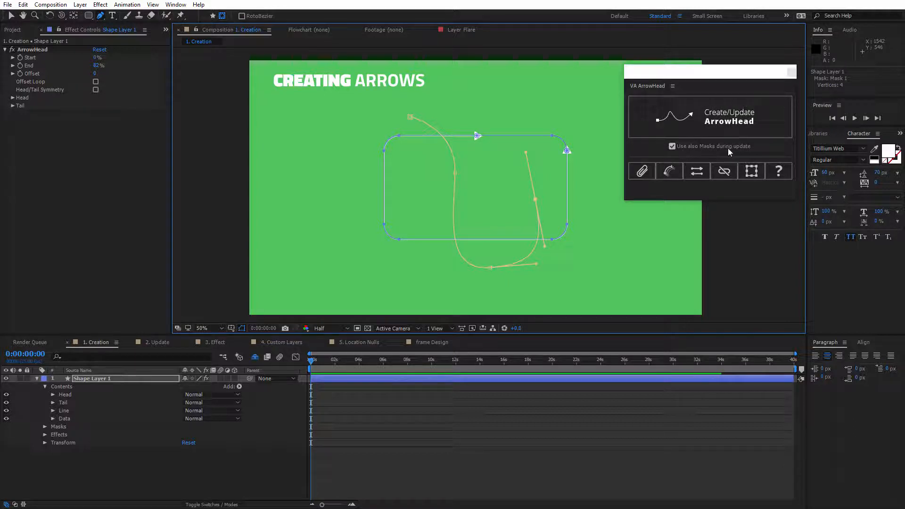
{"action": "left_click", "coordinate": [709, 117]}
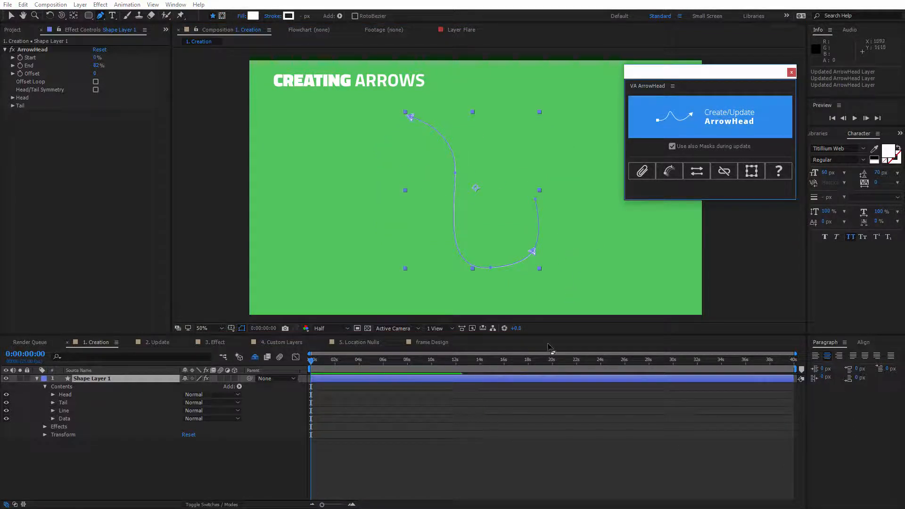
Disable Use also Masks during update and draw a rounded rectangle mask over the middle of the curved arrow
{"action": "left_click", "coordinate": [688, 146]}
{"action": "left_click", "coordinate": [222, 15]}
{"action": "left_click", "coordinate": [88, 15]}
{"action": "mouse_move", "coordinate": [408, 154]}
{"action": "left_mouse_down"}
{"action": "mouse_move", "coordinate": [528, 276]}
{"action": "mouse_move", "coordinate": [528, 247]}
{"action": "left_mouse_up"}
Play a preview of the masked arrow and stop it
{"action": "key", "text": "space"}
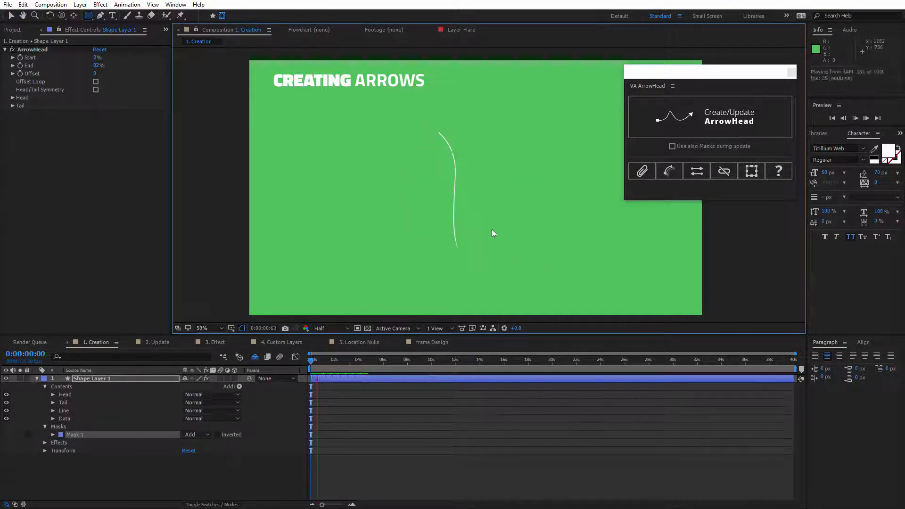
{"action": "key", "text": "v"}
{"action": "key", "text": "space"}
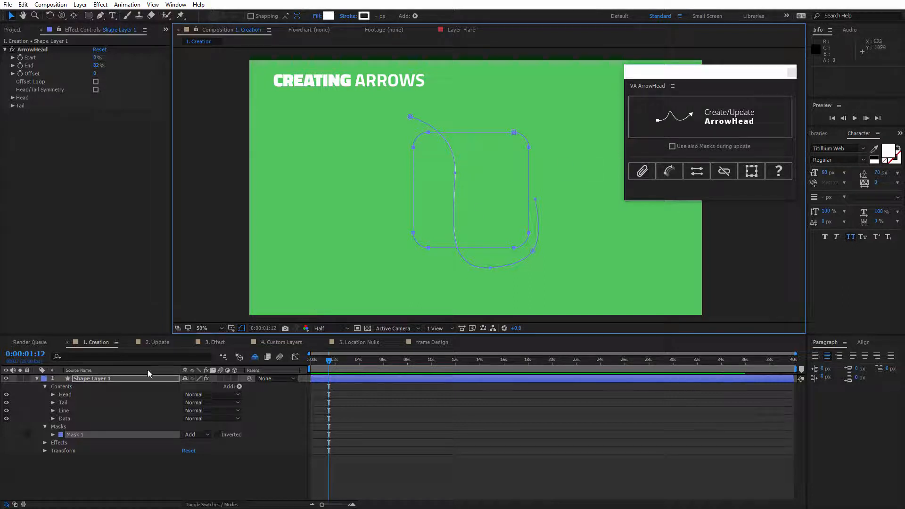
Delete the masked arrow layer and create a new default ArrowHead arrow
{"action": "key", "text": "Delete"}
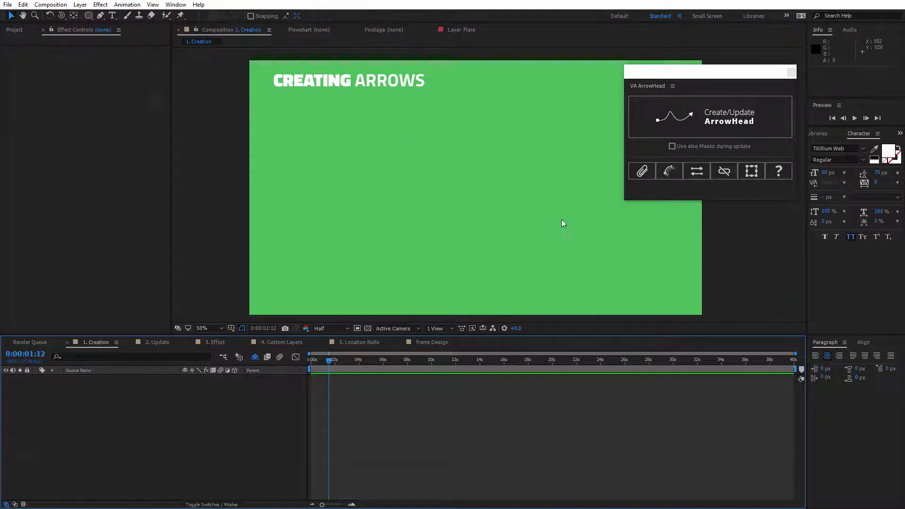
{"action": "left_click", "coordinate": [705, 121]}
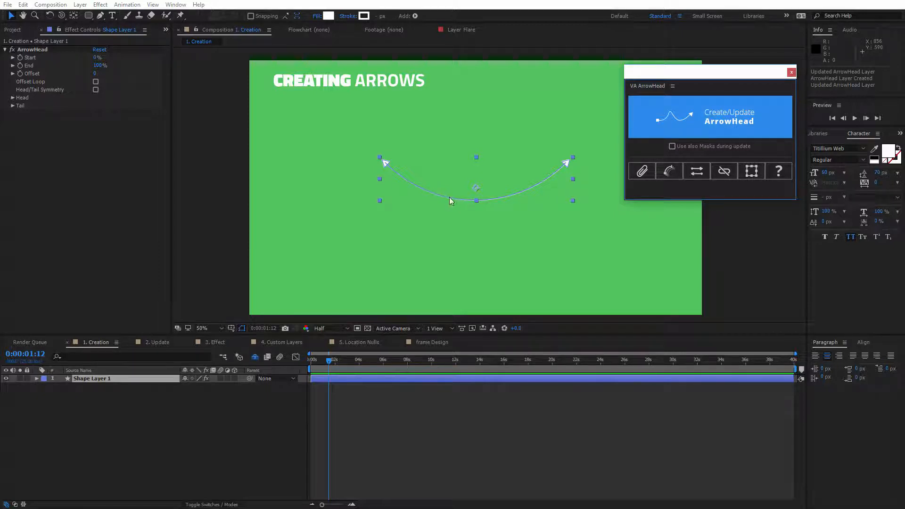
{"action": "left_click", "coordinate": [447, 197]}
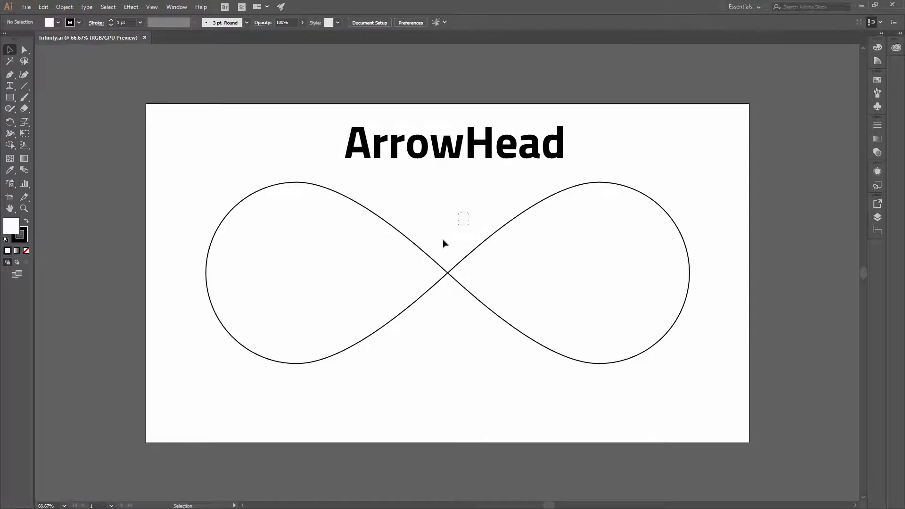
Switch to Illustrator and copy the infinity path from Infinity.ai
{"action": "left_click_drag", "start_coordinate": [443, 243], "coordinate": [393, 357]}
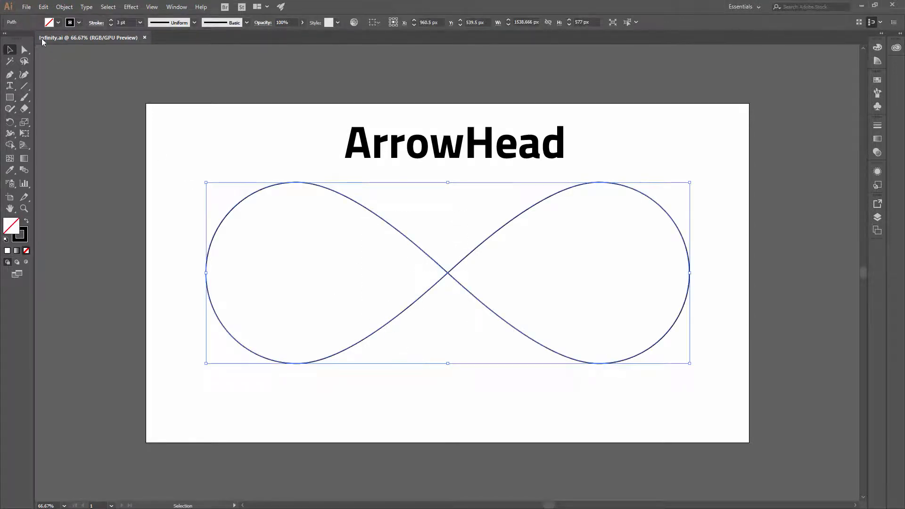
{"action": "left_click", "coordinate": [42, 6]}
{"action": "left_click", "coordinate": [99, 53]}
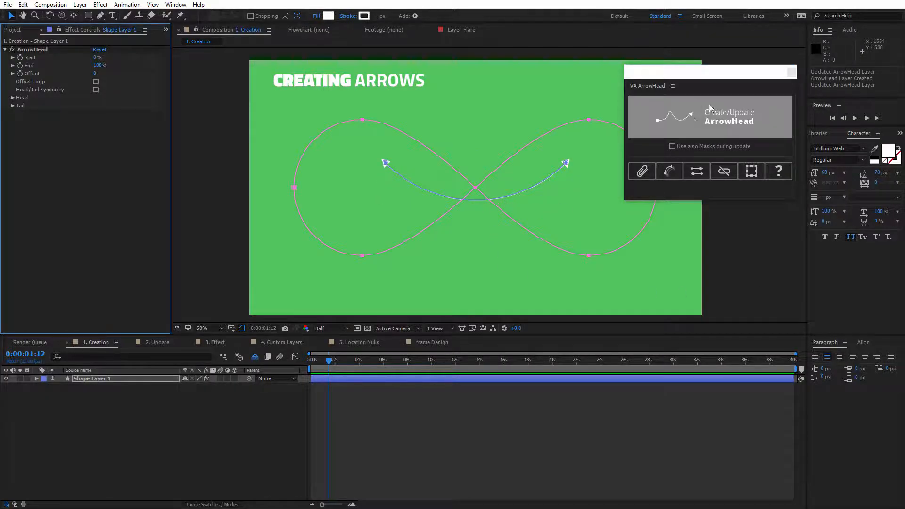
Enable Use also Masks during update, update the arrow to the pasted infinity path and set its End to 96%
{"action": "left_click", "coordinate": [680, 145]}
{"action": "left_click", "coordinate": [697, 135]}
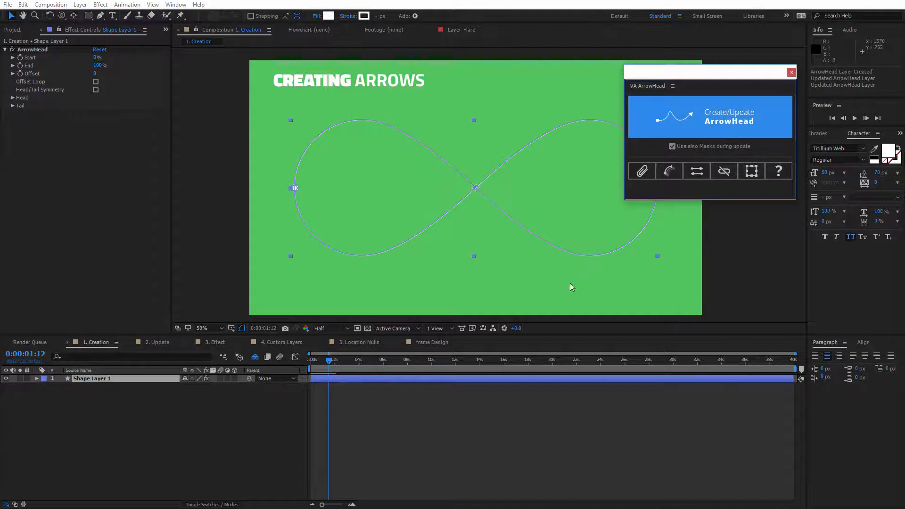
{"action": "mouse_move", "coordinate": [98, 65]}
{"action": "left_mouse_down"}
{"action": "mouse_move", "coordinate": [88, 64]}
{"action": "mouse_move", "coordinate": [107, 66]}
{"action": "left_mouse_up"}
{"action": "left_click", "coordinate": [216, 80]}
{"action": "left_click", "coordinate": [450, 231]}
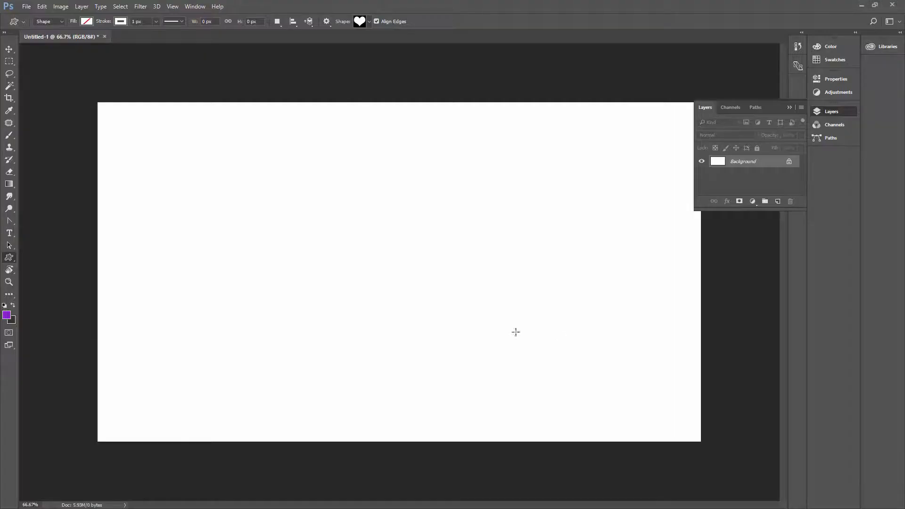
In Photoshop, draw a heart custom shape about 616 by 537 px and copy its path using the Path Selection tool
{"action": "left_click_drag", "start_coordinate": [269, 178], "coordinate": [570, 351]}
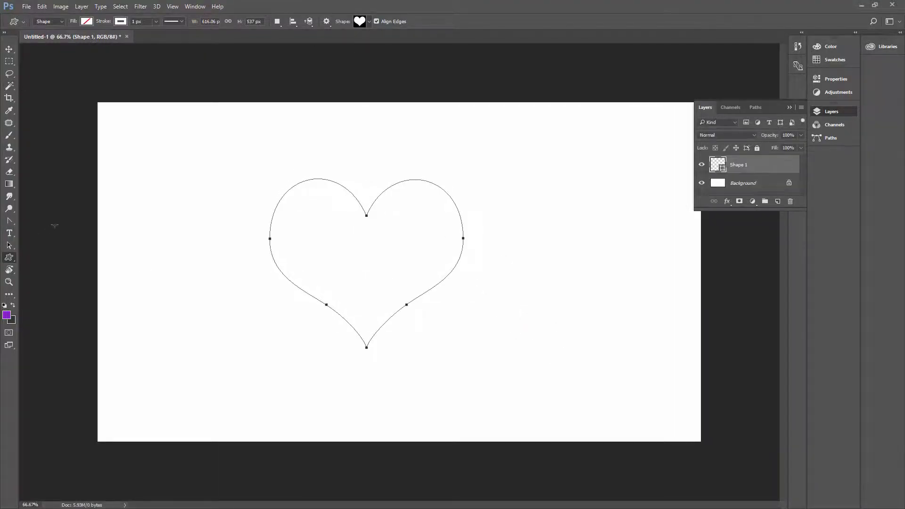
{"action": "left_click_drag", "start_coordinate": [9, 245], "coordinate": [61, 249]}
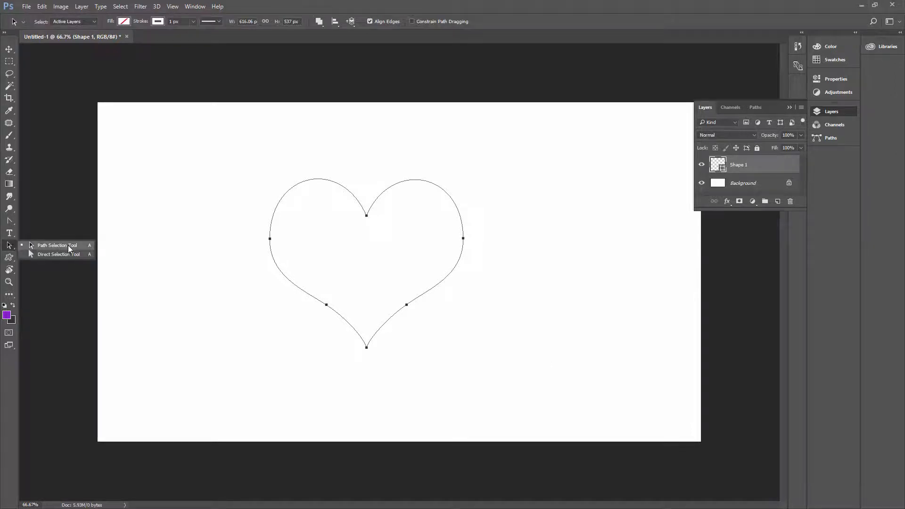
{"action": "left_click", "coordinate": [73, 249]}
{"action": "key", "text": "ctrl+c"}
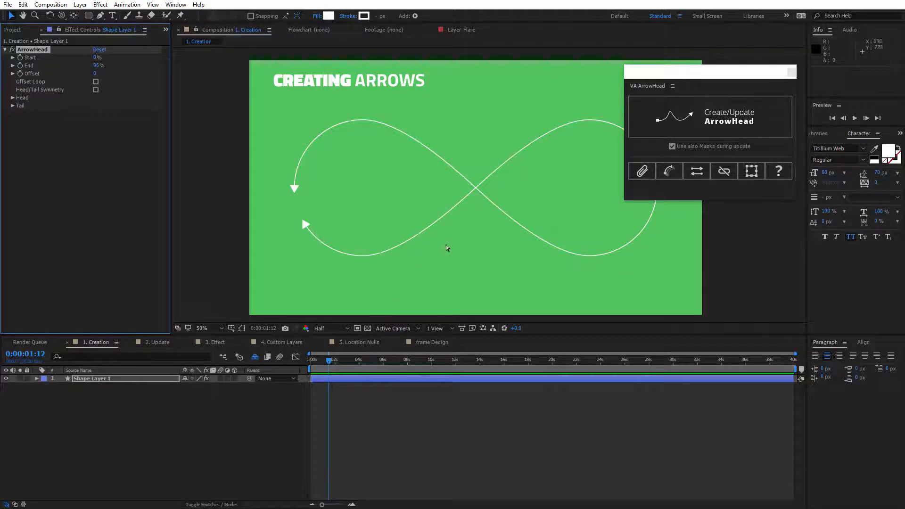
Back in After Effects, paste the heart path onto the infinity arrow layer as a mask and update the ArrowHead
{"action": "left_click", "coordinate": [165, 379]}
{"action": "key", "text": "ctrl+shift+h"}
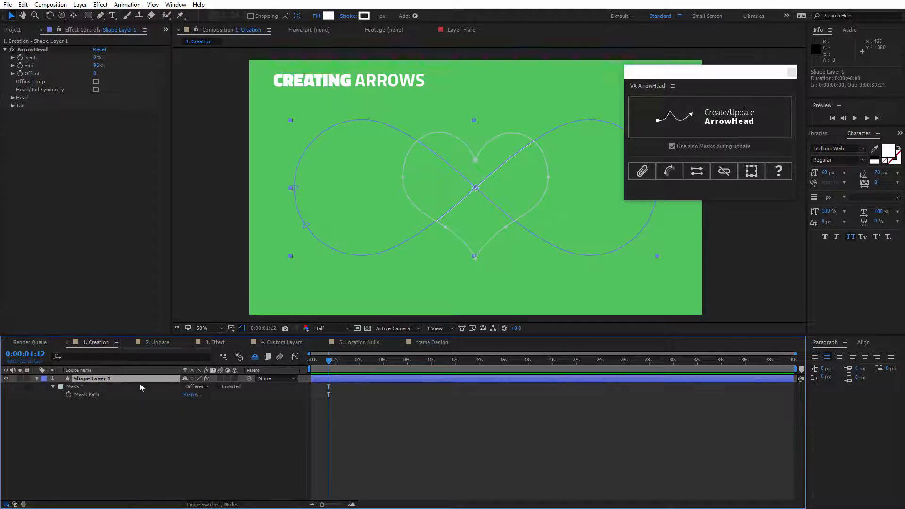
{"action": "left_click", "coordinate": [703, 119]}
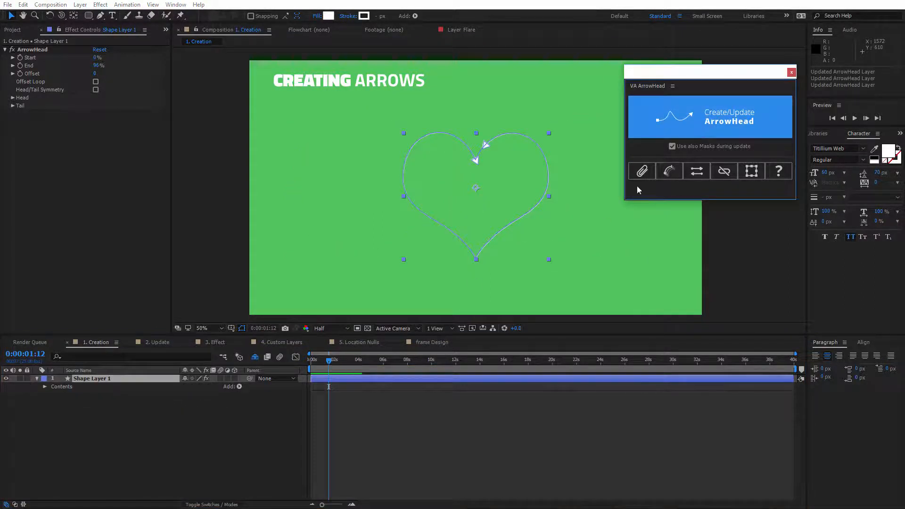
Deselect the heart arrow to view it without controls and delete its layer
{"action": "left_click", "coordinate": [430, 410]}
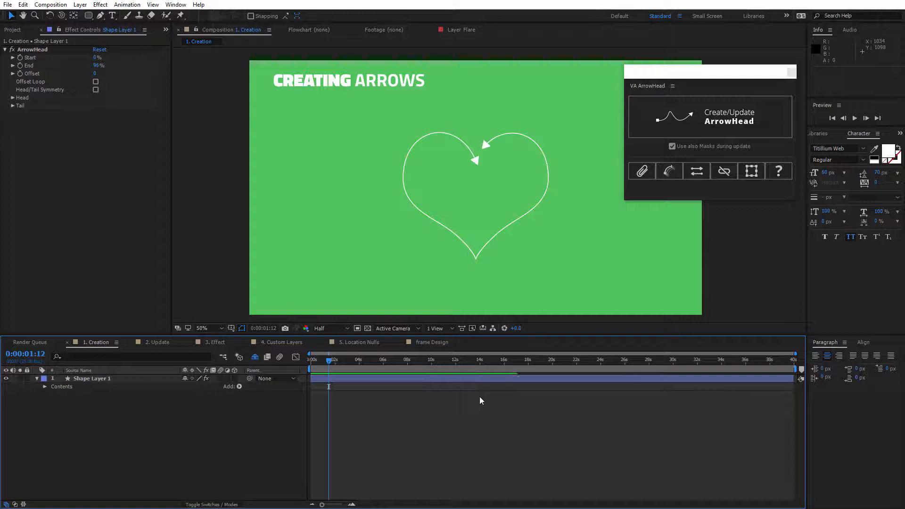
{"action": "left_click", "coordinate": [122, 378]}
{"action": "key", "text": "Delete"}
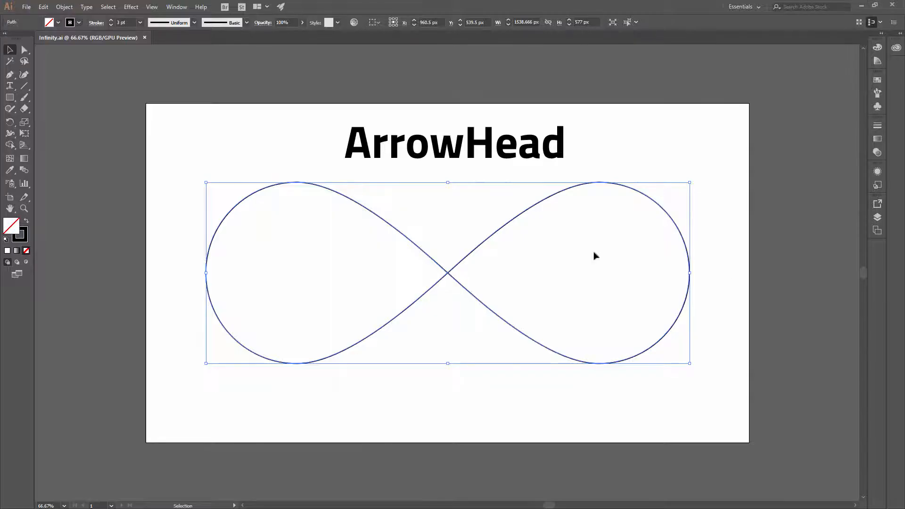
Switch to Illustrator, convert the ArrowHead title text to outlines and select the path of the letter A
{"action": "left_click", "coordinate": [382, 144]}
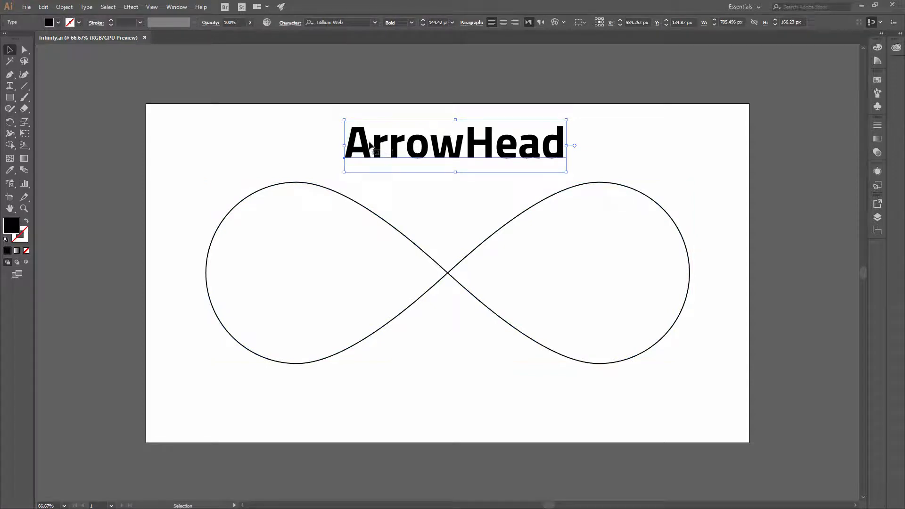
{"action": "right_click", "coordinate": [382, 142]}
{"action": "left_click", "coordinate": [419, 210]}
{"action": "left_click", "coordinate": [331, 136]}
{"action": "double_click", "coordinate": [348, 141]}
{"action": "left_click_drag", "start_coordinate": [347, 140], "coordinate": [380, 162]}
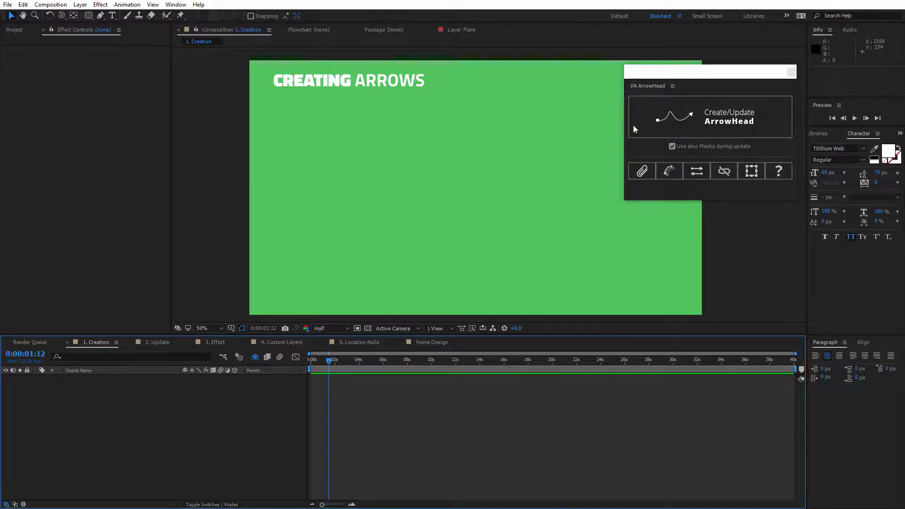
Create a new ArrowHead arrow, paste the copied letter outlines onto it as masks and scale them to 502%
{"action": "left_click", "coordinate": [634, 129]}
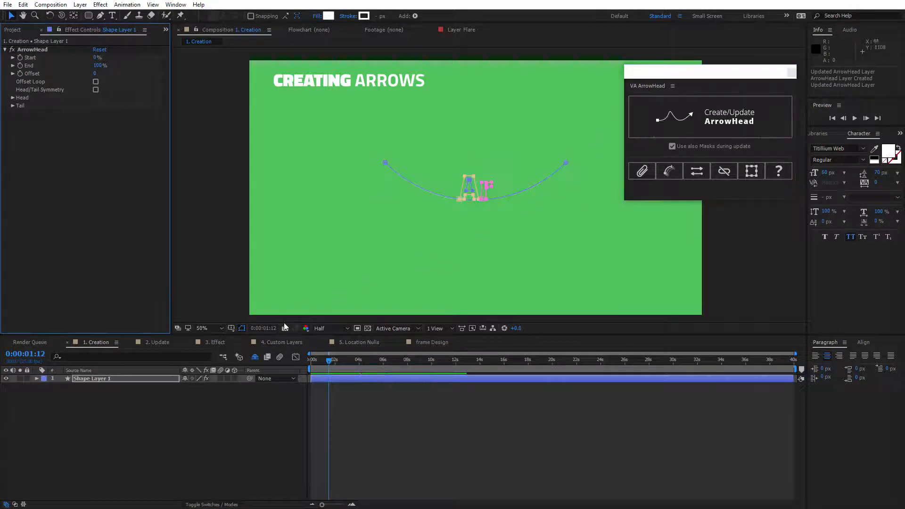
{"action": "key", "text": "ctrl+t"}
{"action": "left_click_drag", "start_coordinate": [492, 176], "coordinate": [568, 133]}
{"action": "left_click", "coordinate": [137, 378]}
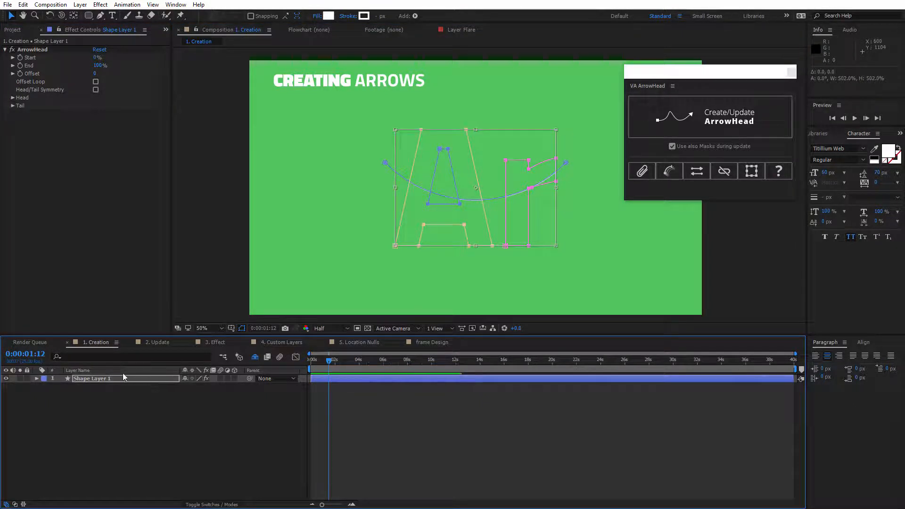
Reveal the three letter masks on the arrow layer and set their mask mode to None
{"action": "left_click", "coordinate": [127, 376]}
{"action": "left_click", "coordinate": [677, 119]}
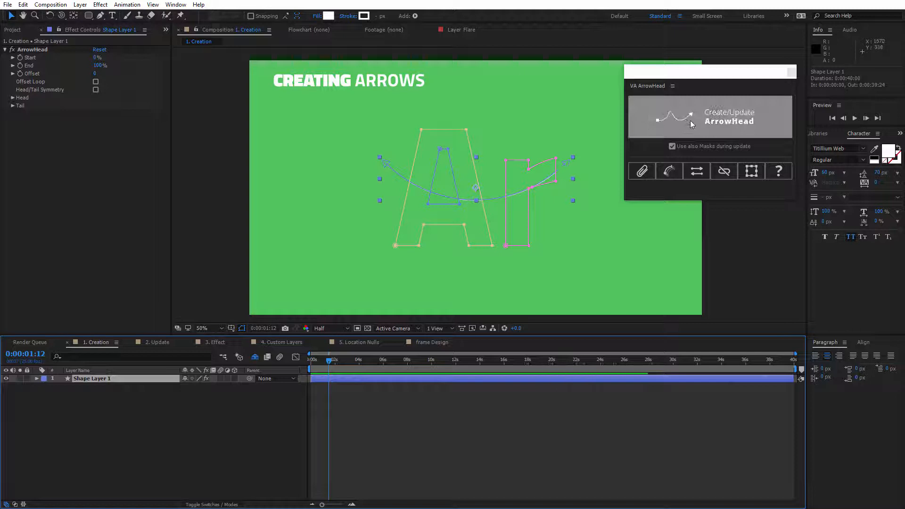
{"action": "key", "text": "m"}
{"action": "left_click", "coordinate": [202, 387]}
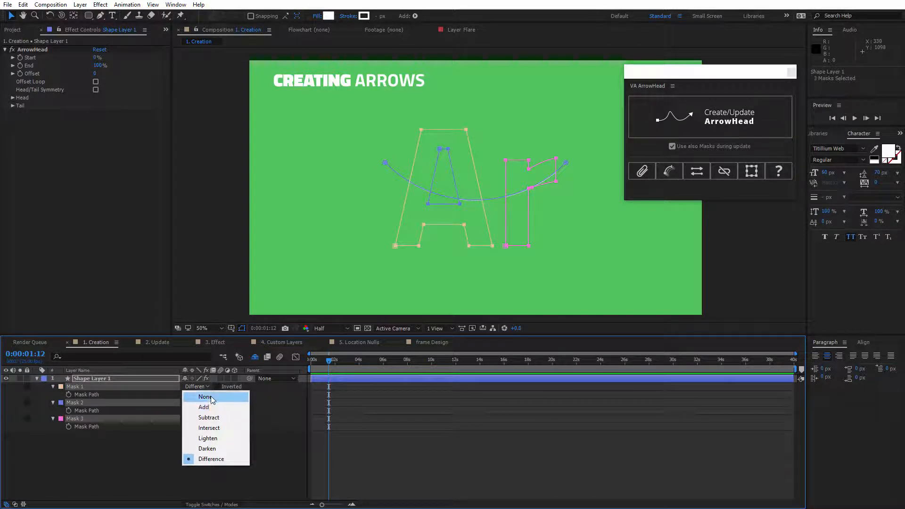
{"action": "left_click", "coordinate": [211, 399]}
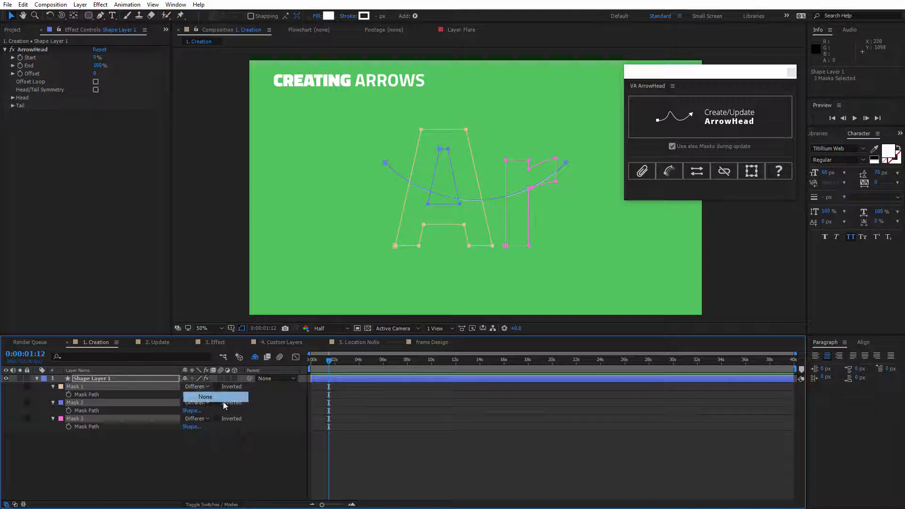
{"action": "left_click", "coordinate": [241, 461]}
Update the ArrowHead on the masked layer so the arrow follows the letter r outline, and deselect it
{"action": "left_click", "coordinate": [486, 162]}
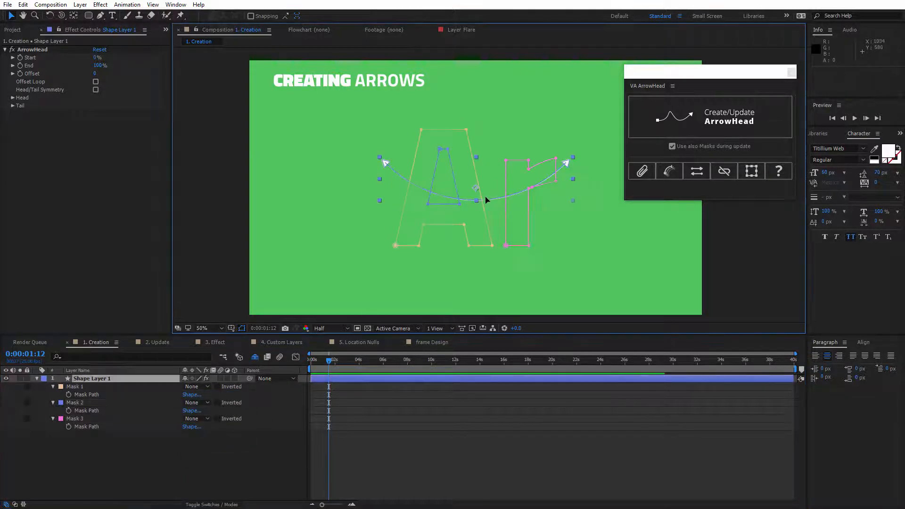
{"action": "left_click", "coordinate": [711, 124]}
{"action": "left_click", "coordinate": [176, 468]}
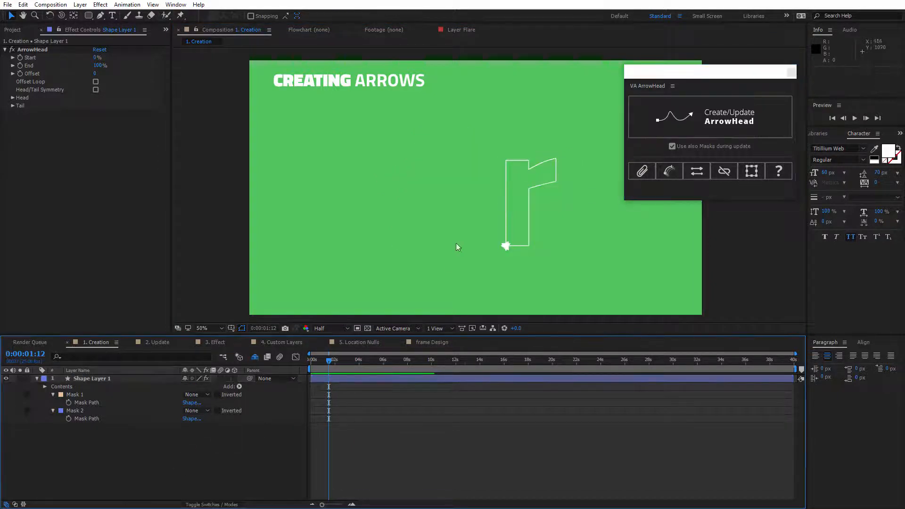
Duplicate the arrow layer and update the copies so the letter A's outer and inner outlines become separate arrows
{"action": "left_click", "coordinate": [106, 380]}
{"action": "key", "text": "ctrl+d"}
{"action": "left_click", "coordinate": [714, 121]}
{"action": "left_click", "coordinate": [705, 126]}
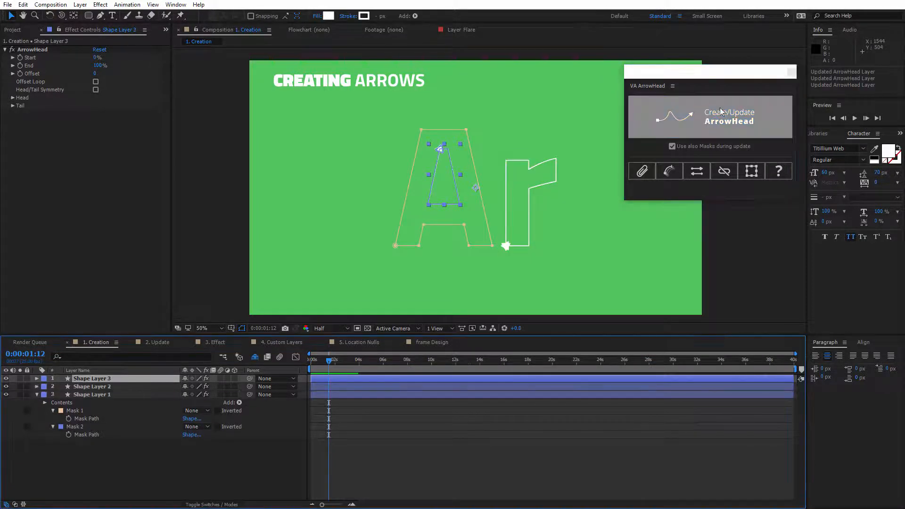
Reduce the End value of all three letter arrows, setting the A's outer outline to 79% and the r to 87%
{"action": "left_click", "coordinate": [132, 454]}
{"action": "left_click_drag", "start_coordinate": [97, 66], "coordinate": [99, 109]}
{"action": "left_click", "coordinate": [125, 388]}
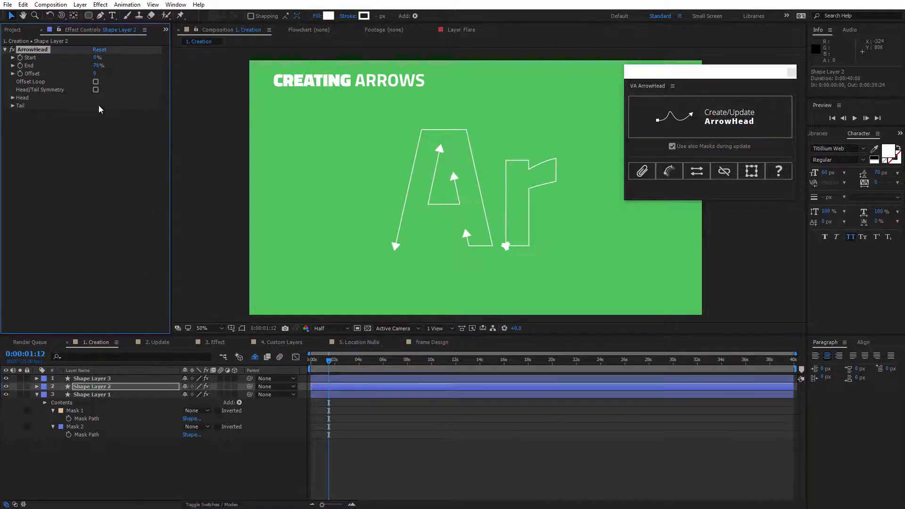
{"action": "left_click", "coordinate": [126, 393]}
{"action": "left_click_drag", "start_coordinate": [99, 65], "coordinate": [92, 66]}
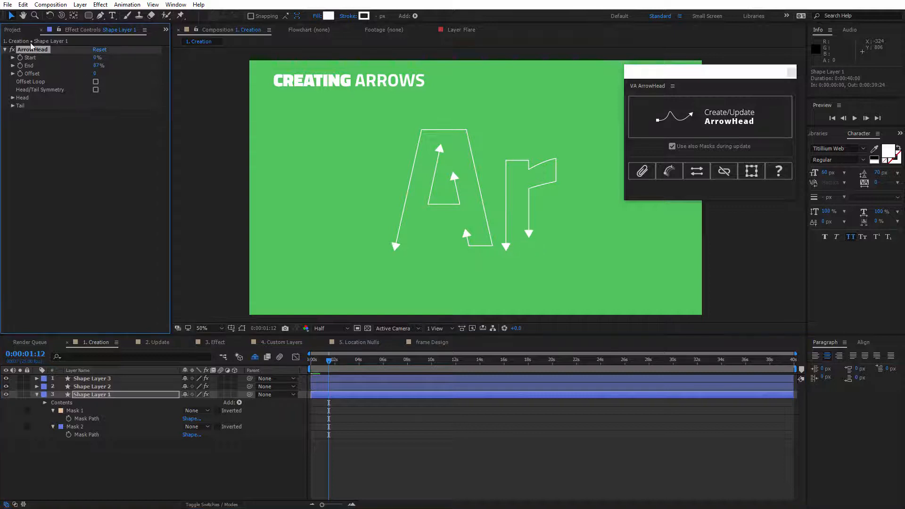
Delete the three letter arrow layers and draw an open S-curved path with the Pen tool in the 1. Creation composition
{"action": "left_click", "coordinate": [17, 30]}
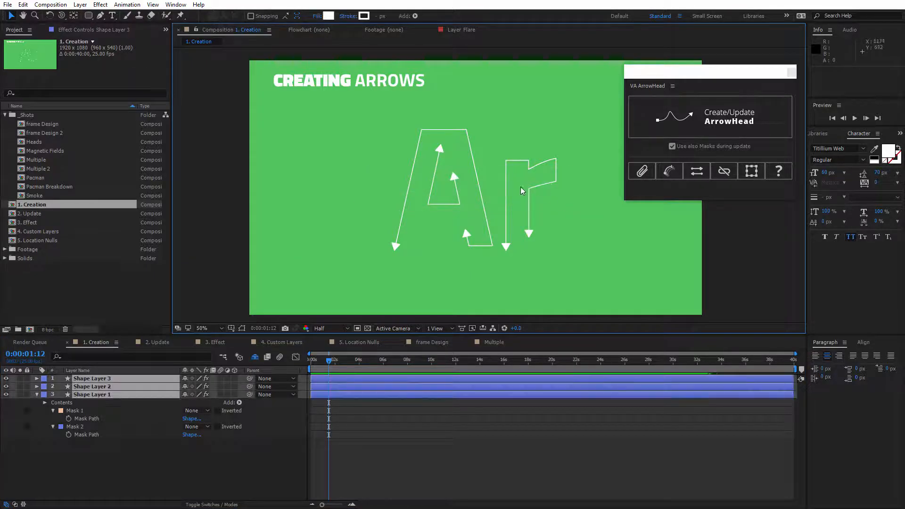
{"action": "key", "text": "Delete"}
{"action": "key", "text": "g"}
{"action": "left_click", "coordinate": [367, 202]}
{"action": "left_click_drag", "start_coordinate": [436, 155], "coordinate": [522, 182]}
{"action": "left_click_drag", "start_coordinate": [561, 135], "coordinate": [578, 111]}
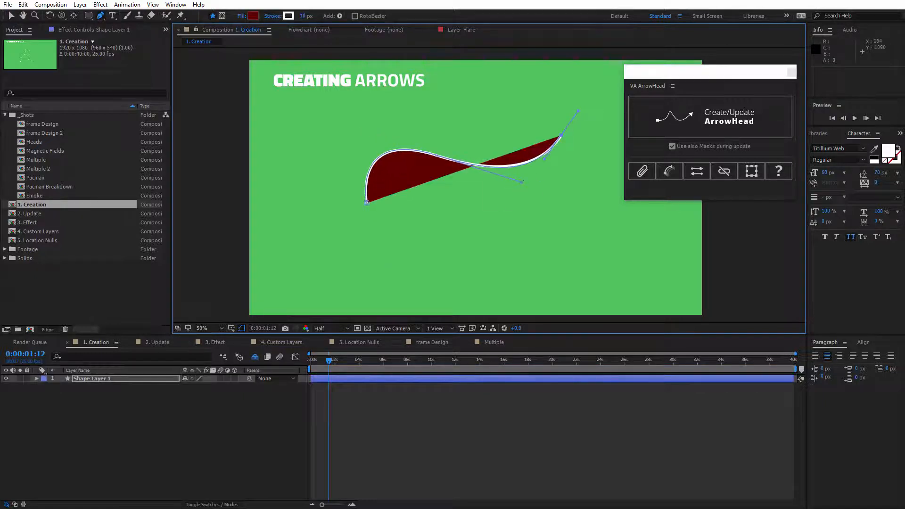
Expand the shape layer's contents and draw a second curved path below the first on the same layer
{"action": "left_click", "coordinate": [37, 379]}
{"action": "left_click", "coordinate": [45, 387]}
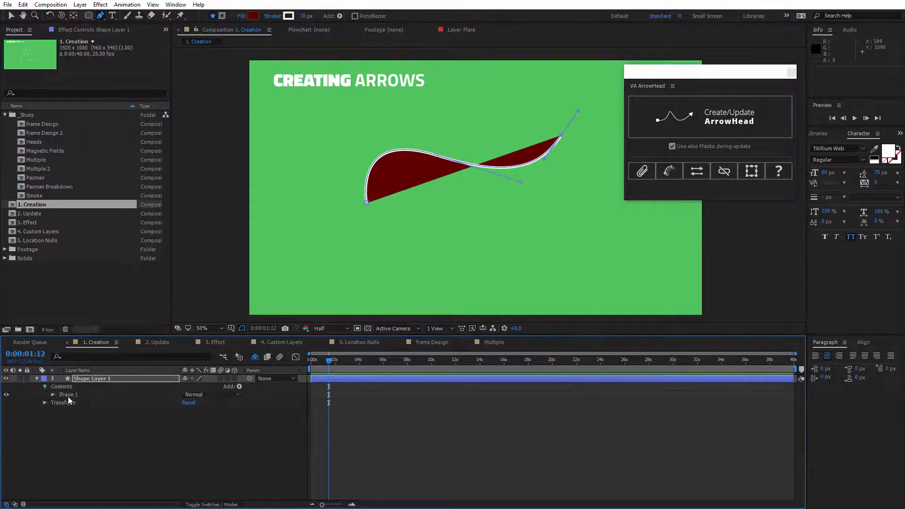
{"action": "left_click", "coordinate": [652, 112]}
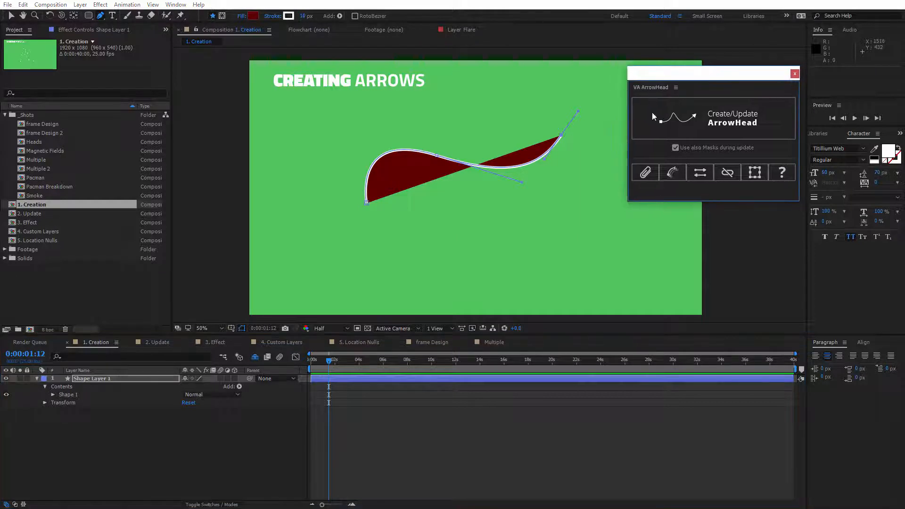
{"action": "left_click", "coordinate": [114, 379]}
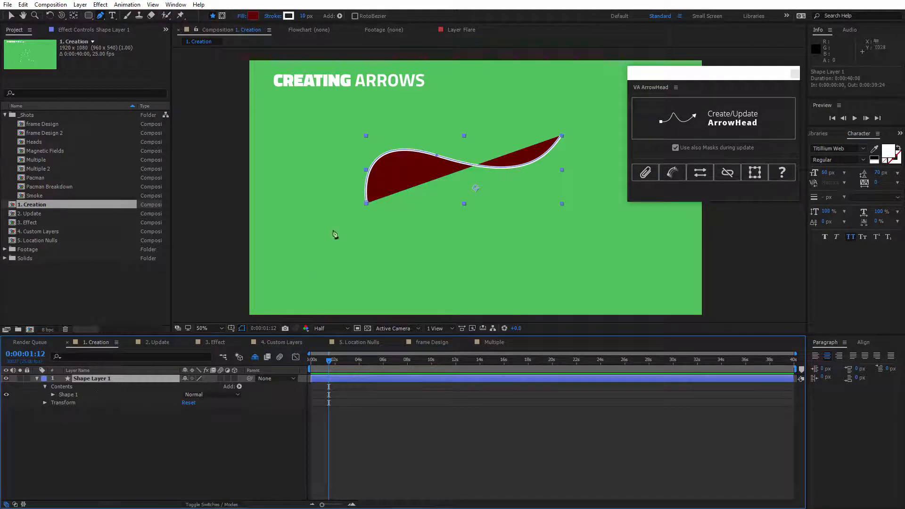
{"action": "left_click", "coordinate": [412, 247]}
{"action": "left_click_drag", "start_coordinate": [473, 204], "coordinate": [541, 205]}
{"action": "left_click_drag", "start_coordinate": [584, 182], "coordinate": [582, 151]}
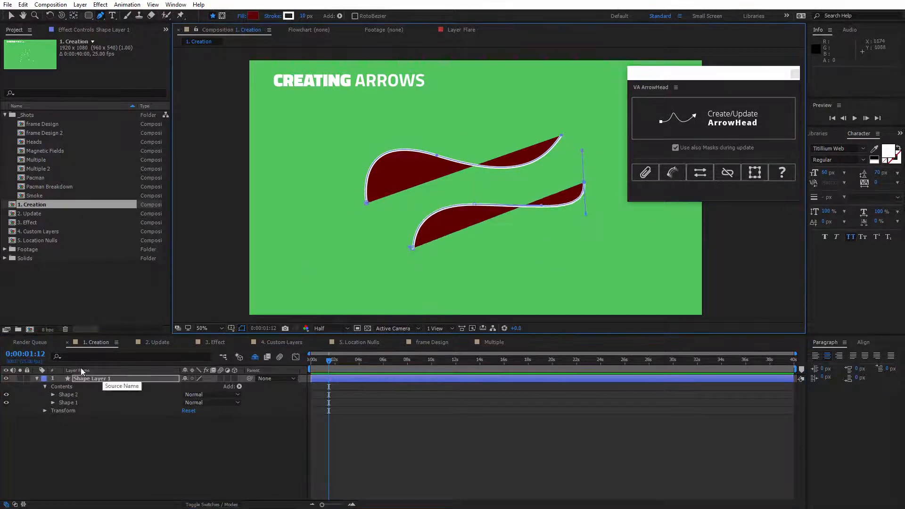
Try to convert the shape layer containing two paths into an ArrowHead
{"action": "left_click", "coordinate": [101, 378]}
{"action": "left_click", "coordinate": [713, 118]}
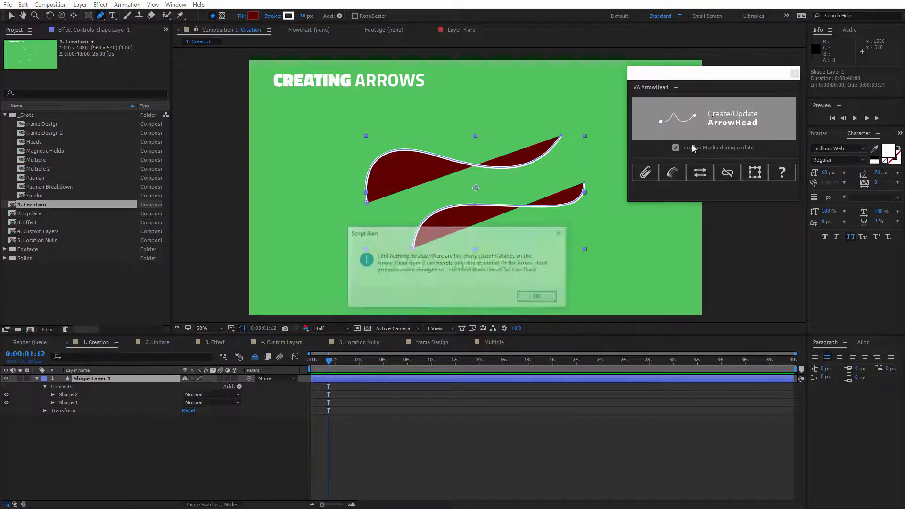
{"action": "left_click_drag", "start_coordinate": [465, 241], "coordinate": [458, 223]}
{"action": "left_click", "coordinate": [535, 278]}
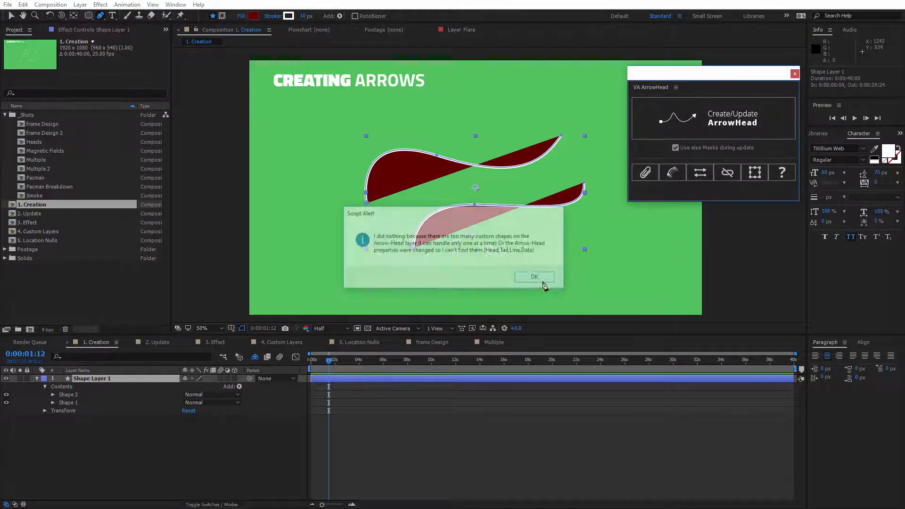
Undo the second path drawn on the shape layer
{"action": "left_click", "coordinate": [217, 399]}
{"action": "key", "text": "ctrl+z"}
{"action": "key", "text": "ctrl+z"}
{"action": "key", "text": "ctrl+z"}
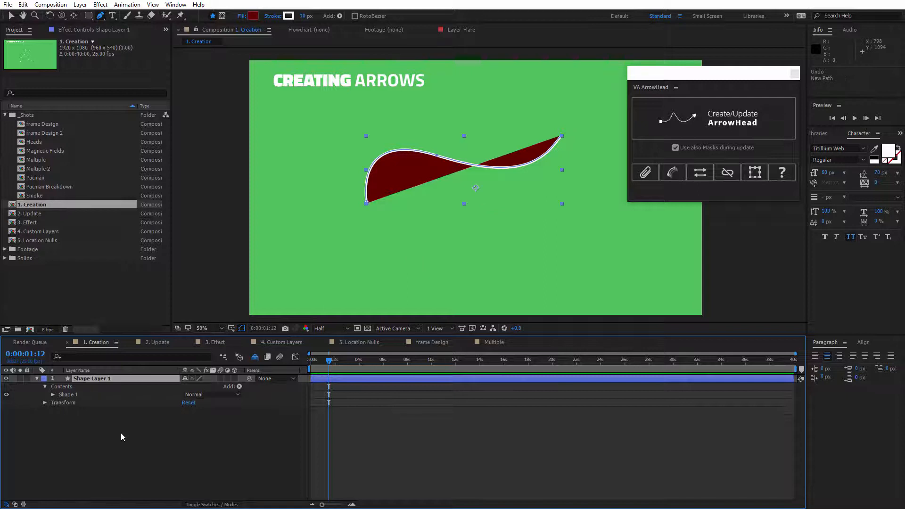
Draw a second S-curved path on its own shape layer and convert both path layers into ArrowHeads together
{"action": "left_click", "coordinate": [121, 433]}
{"action": "left_click", "coordinate": [390, 232]}
{"action": "mouse_move", "coordinate": [462, 198]}
{"action": "left_mouse_down"}
{"action": "mouse_move", "coordinate": [566, 217]}
{"action": "mouse_move", "coordinate": [580, 148]}
{"action": "left_mouse_up"}
{"action": "key", "text": "v"}
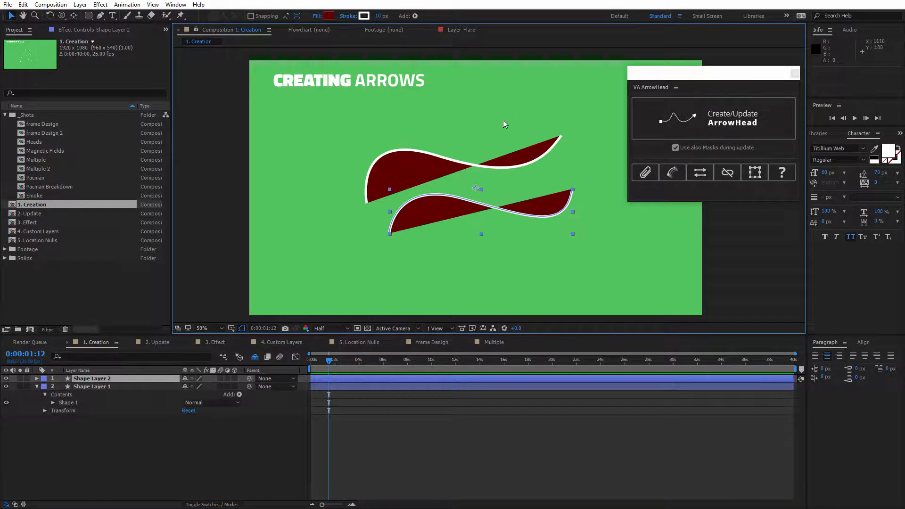
{"action": "left_click", "coordinate": [475, 161], "text": "shift"}
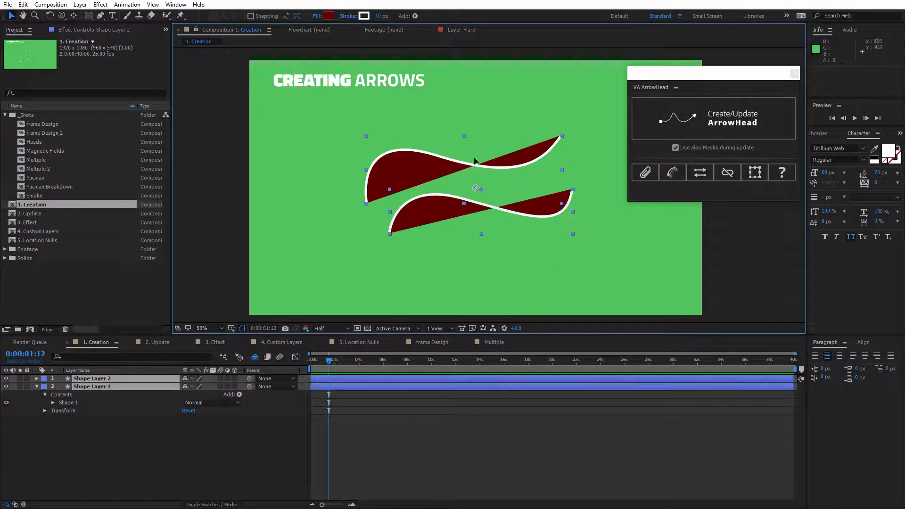
{"action": "left_click", "coordinate": [727, 116]}
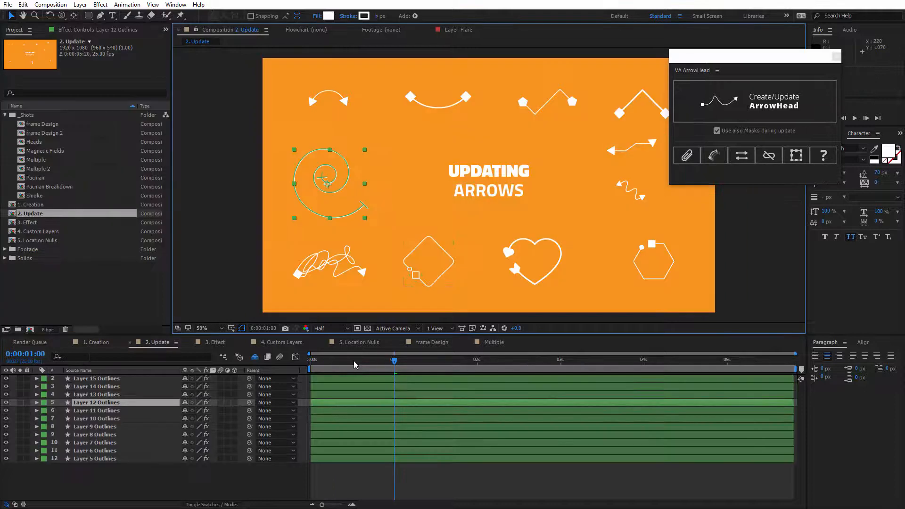
Preview the arrow animation in the 2. Update composition from its first frame
{"action": "left_click_drag", "start_coordinate": [355, 364], "coordinate": [311, 364]}
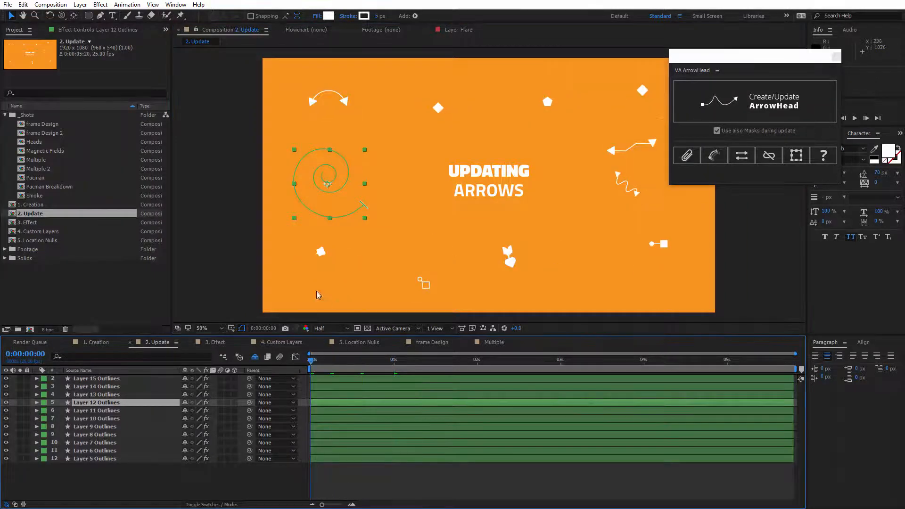
{"action": "key", "text": "space"}
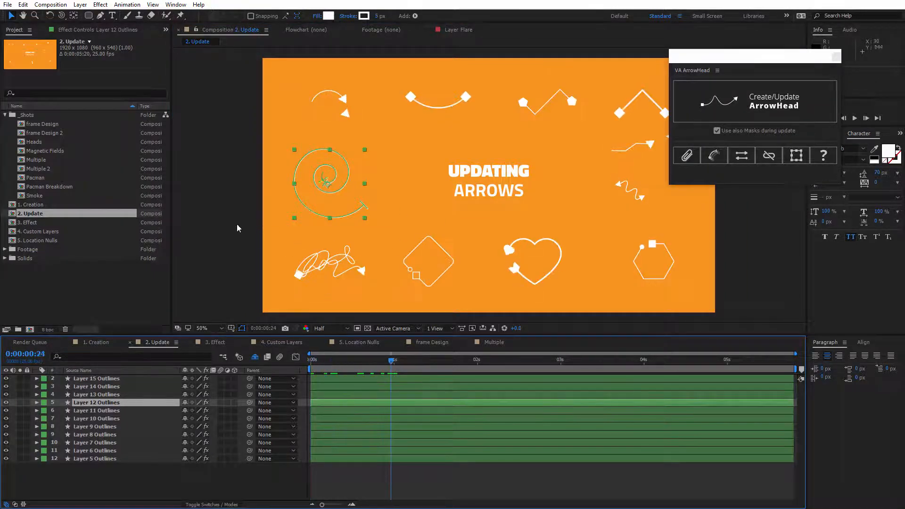
{"action": "left_click", "coordinate": [428, 254]}
{"action": "key", "text": "space"}
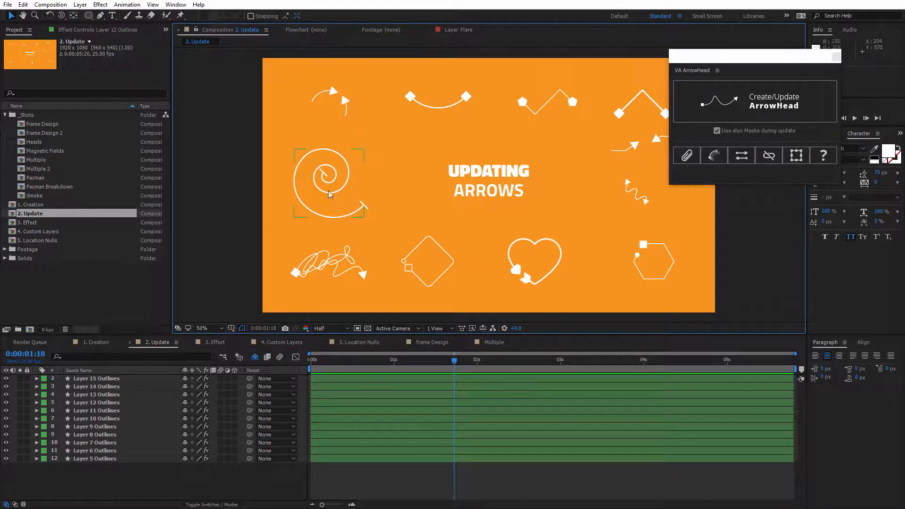
Reshape the spiral arrow by moving the points on the upper-right part of its path
{"action": "left_click", "coordinate": [328, 181]}
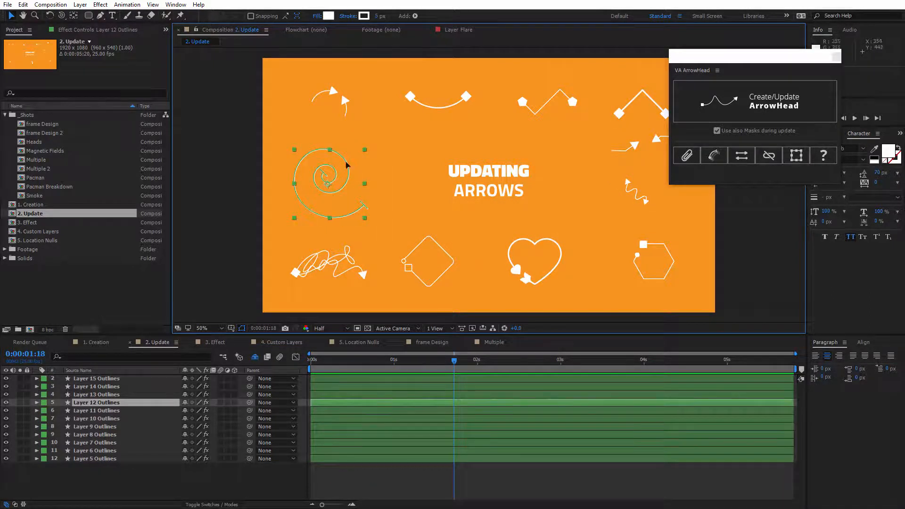
{"action": "double_click", "coordinate": [346, 163]}
{"action": "mouse_move", "coordinate": [343, 157]}
{"action": "left_mouse_down"}
{"action": "mouse_move", "coordinate": [355, 143]}
{"action": "mouse_move", "coordinate": [339, 160]}
{"action": "left_mouse_up"}
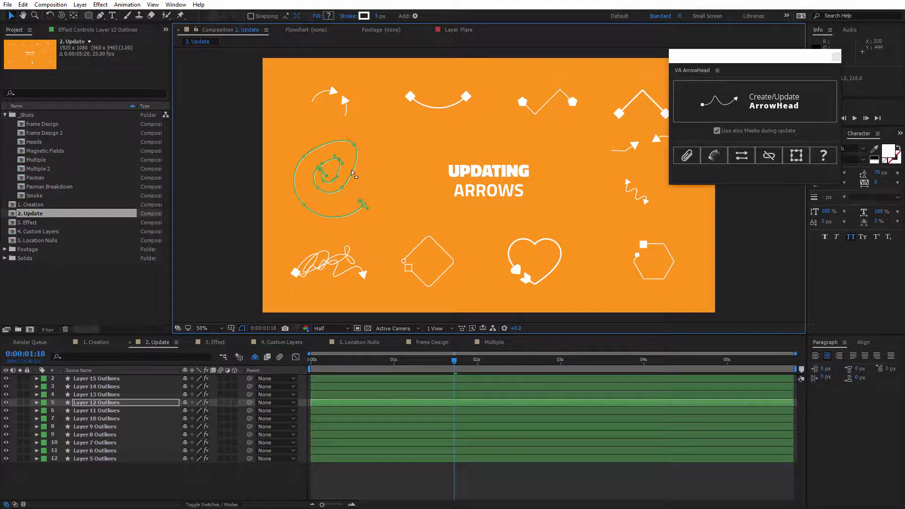
Stretch the diamond arrow's upper-right edge outward and pull the heart arrow's upper-right path points up and out
{"action": "left_click", "coordinate": [434, 253]}
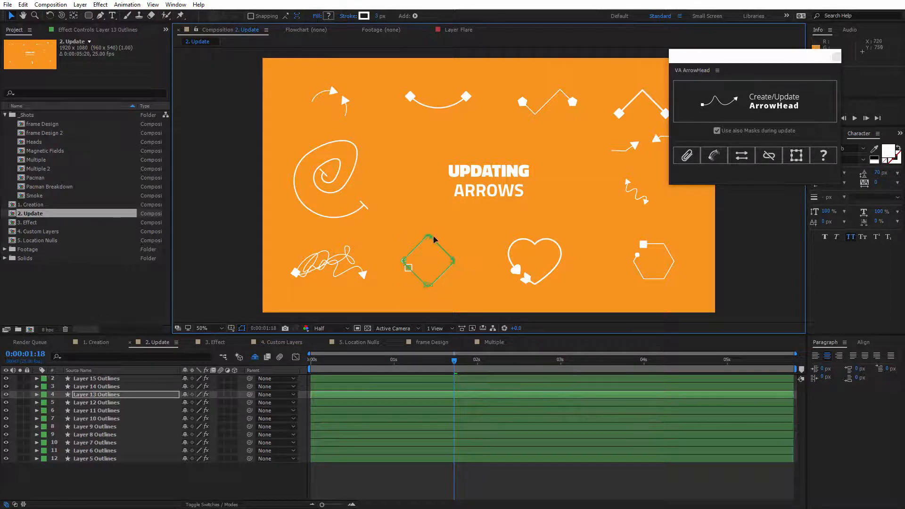
{"action": "left_click_drag", "start_coordinate": [440, 245], "coordinate": [453, 237]}
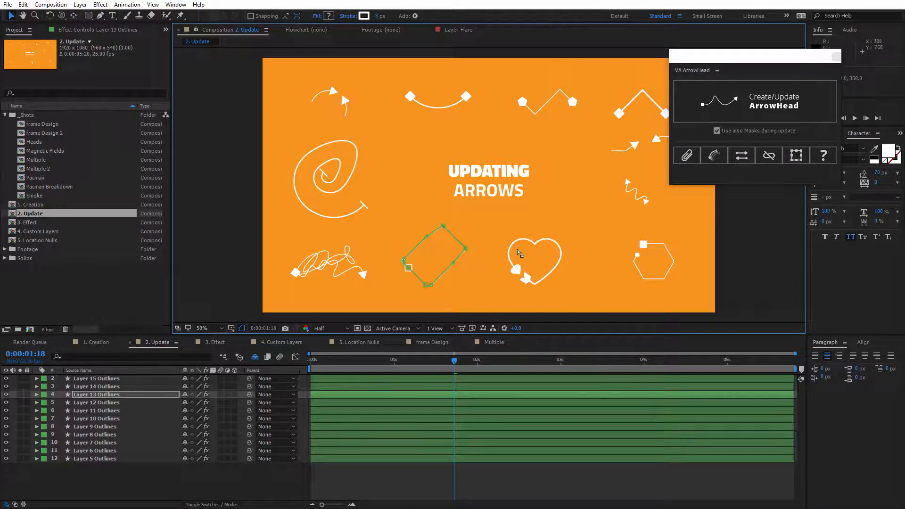
{"action": "left_click", "coordinate": [536, 246]}
{"action": "left_click", "coordinate": [554, 239]}
{"action": "left_click_drag", "start_coordinate": [553, 240], "coordinate": [561, 229]}
Update the ArrowHead on the reshaped spiral, diamond and heart arrows together and scrub the timeline to check their animation
{"action": "left_click_drag", "start_coordinate": [454, 360], "coordinate": [337, 361]}
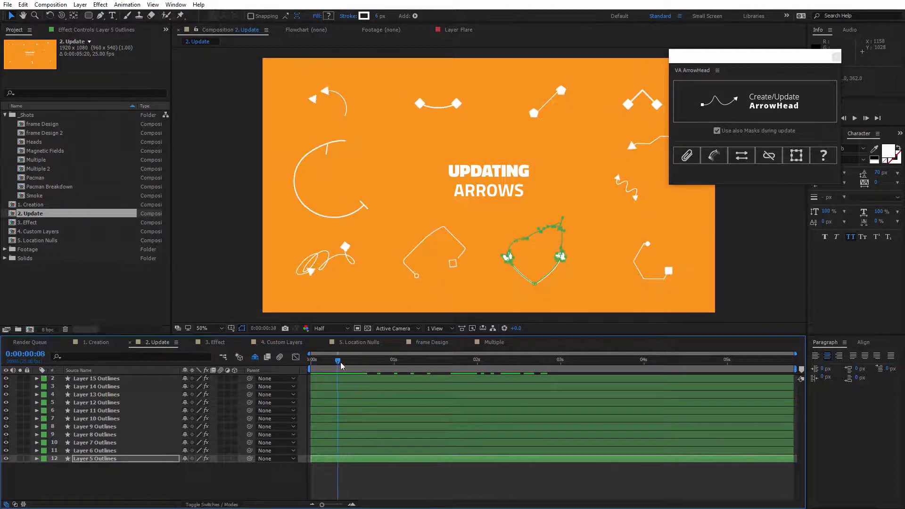
{"action": "left_click", "coordinate": [432, 262]}
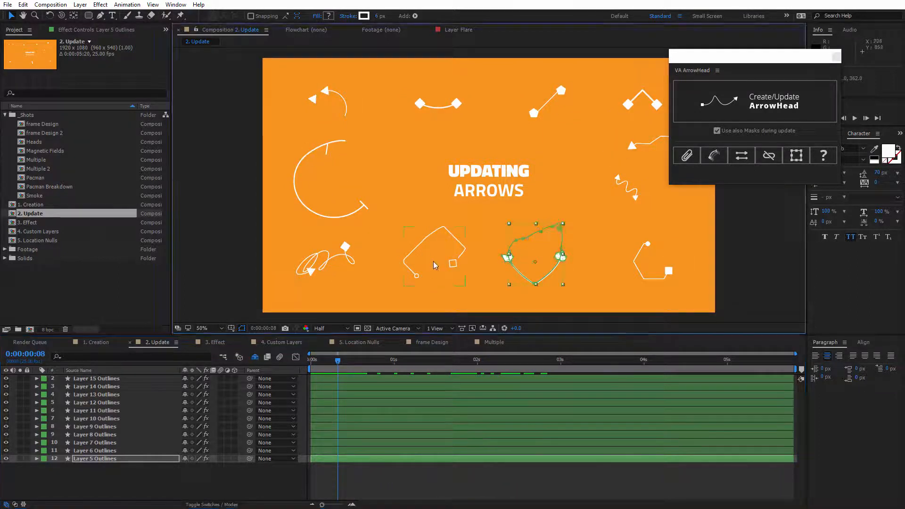
{"action": "left_click", "coordinate": [411, 252]}
{"action": "left_click", "coordinate": [347, 215], "text": "shift"}
{"action": "left_click", "coordinate": [540, 280], "text": "shift"}
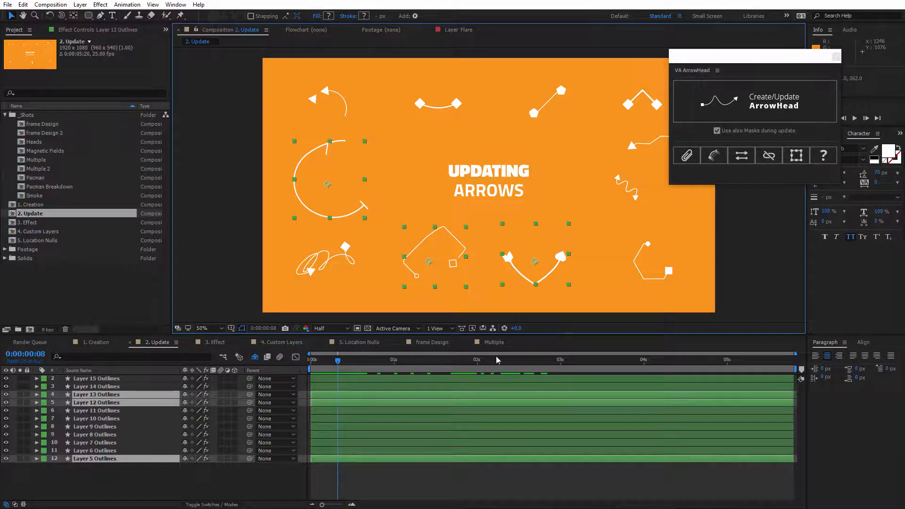
{"action": "left_click_drag", "start_coordinate": [337, 361], "coordinate": [370, 361]}
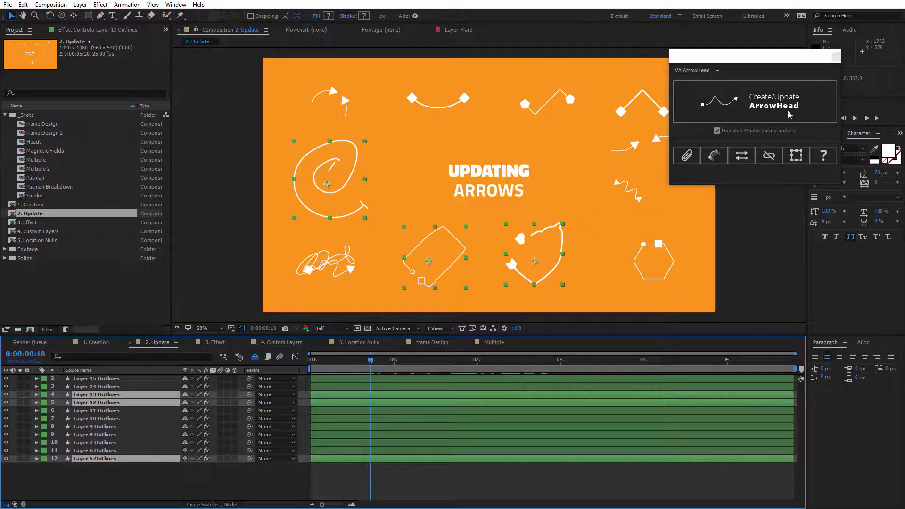
{"action": "left_click", "coordinate": [724, 102]}
{"action": "left_click", "coordinate": [751, 105]}
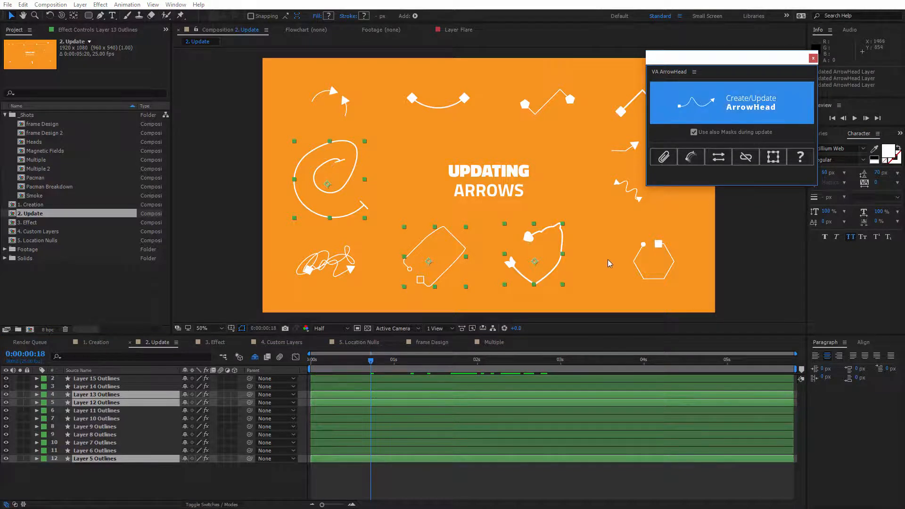
{"action": "left_click_drag", "start_coordinate": [371, 361], "coordinate": [397, 357]}
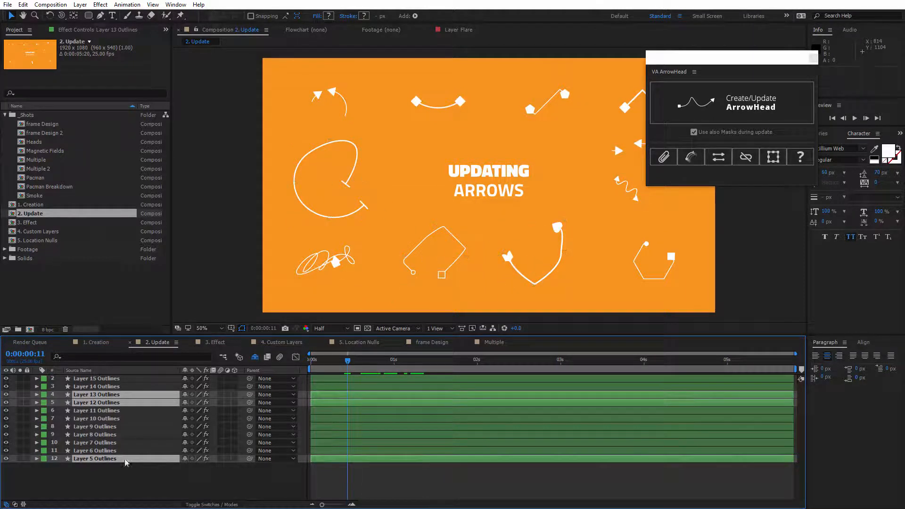
Add a null object and parent all the arrow layers in the 2. Update composition to it
{"action": "key", "text": "ctrl+a"}
{"action": "left_click", "coordinate": [250, 168]}
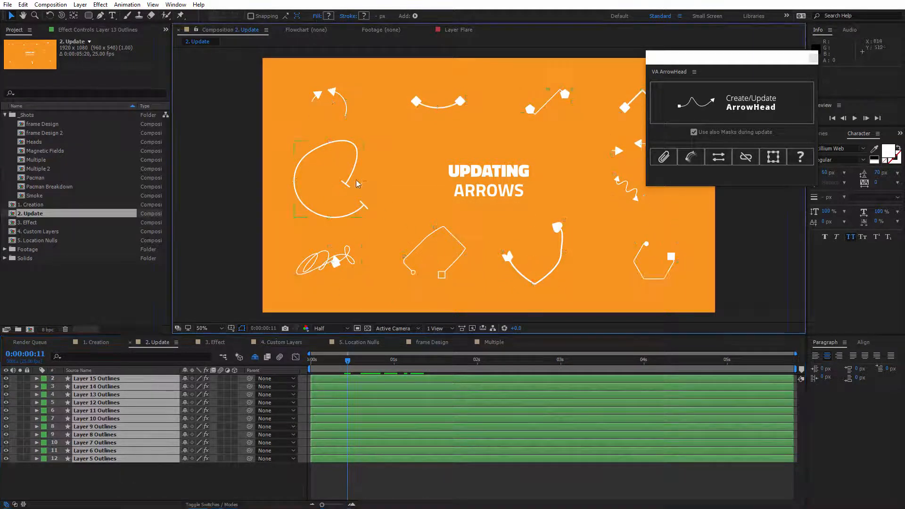
{"action": "left_click", "coordinate": [344, 177]}
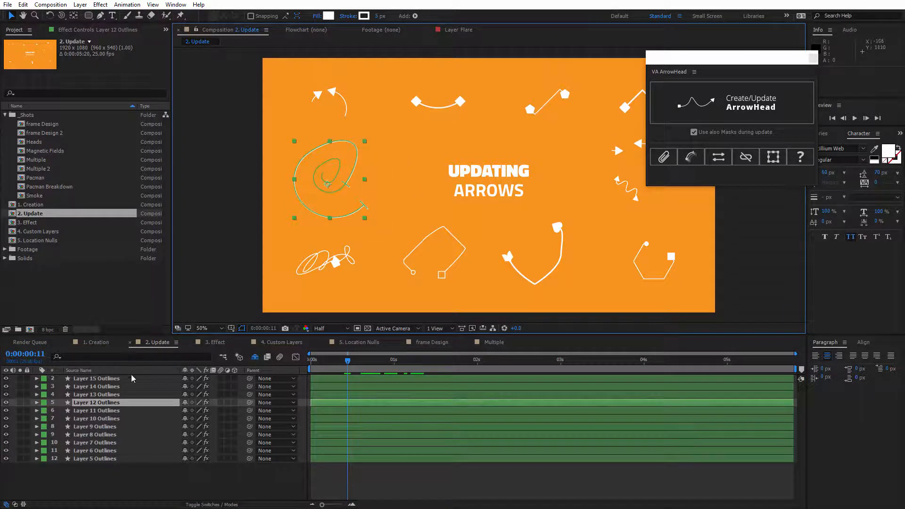
{"action": "key", "text": "ctrl+alt+shift+y"}
{"action": "key", "text": "ctrl+a"}
{"action": "left_click", "coordinate": [104, 403], "text": "ctrl"}
{"action": "left_click_drag", "start_coordinate": [250, 395], "coordinate": [115, 405]}
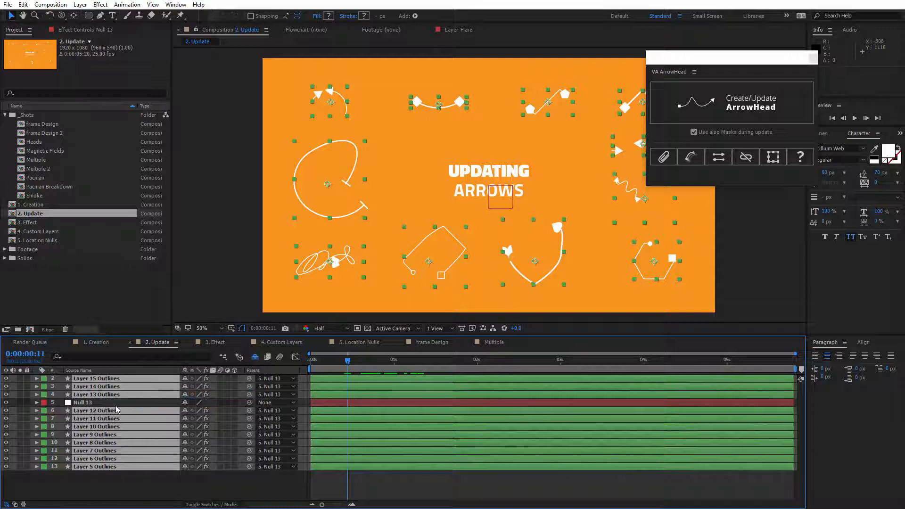
{"action": "left_click", "coordinate": [115, 405]}
Move to frame 12 and update the ArrowHead on all the parented arrows at once, with every layer selected
{"action": "left_click", "coordinate": [347, 171]}
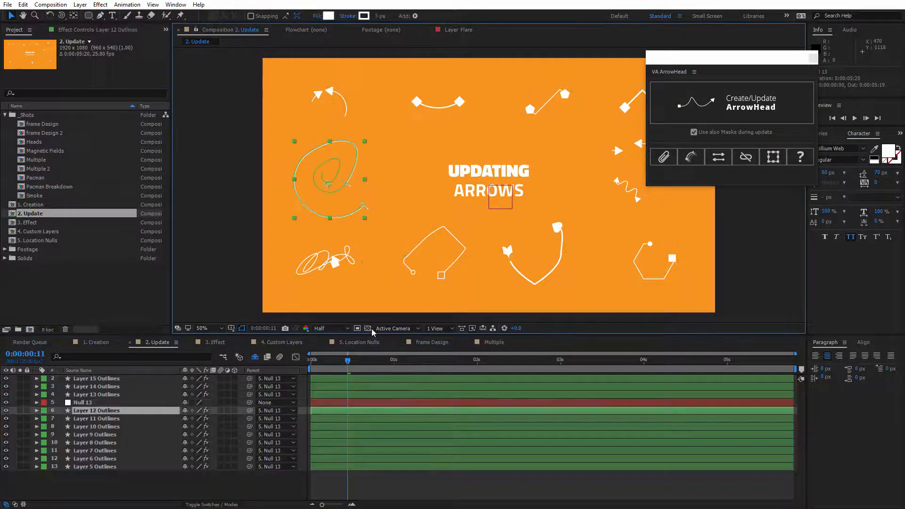
{"action": "mouse_move", "coordinate": [348, 361]}
{"action": "left_mouse_down"}
{"action": "mouse_move", "coordinate": [363, 361]}
{"action": "mouse_move", "coordinate": [350, 361]}
{"action": "left_mouse_up"}
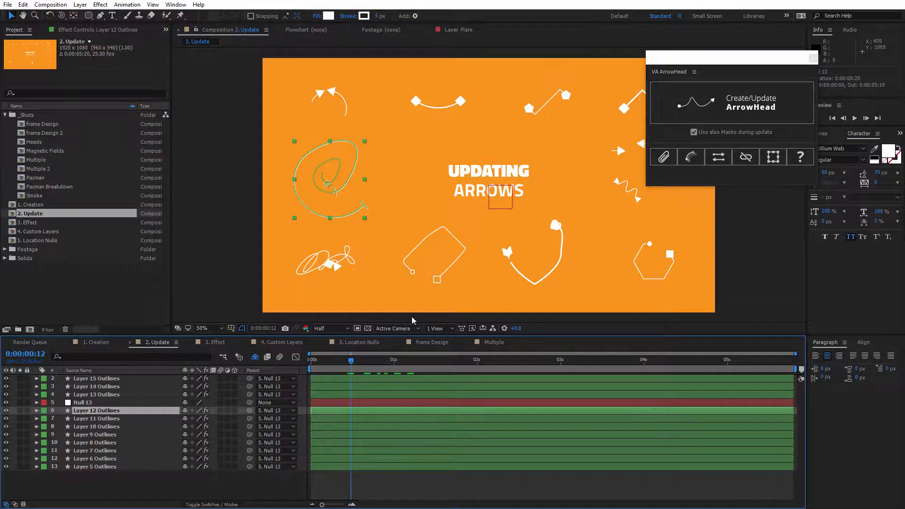
{"action": "left_click", "coordinate": [540, 264]}
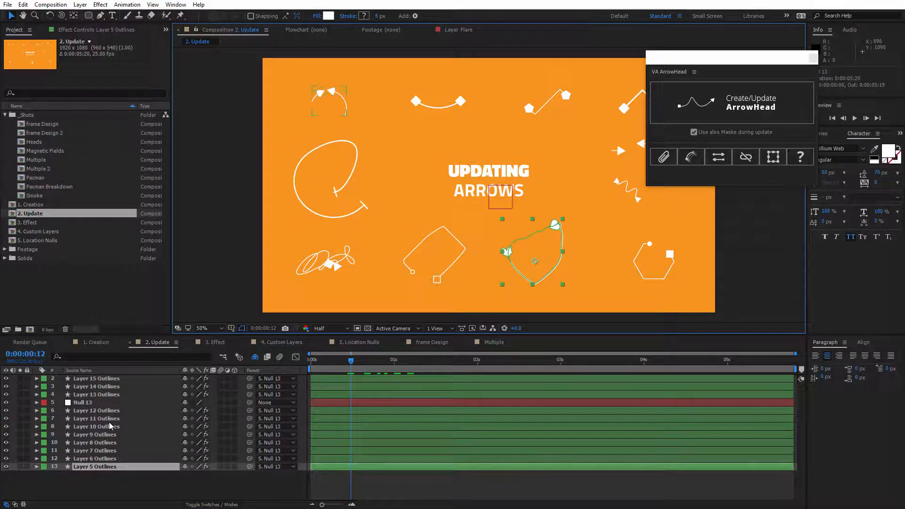
{"action": "key", "text": "ctrl+a"}
{"action": "left_click", "coordinate": [755, 108]}
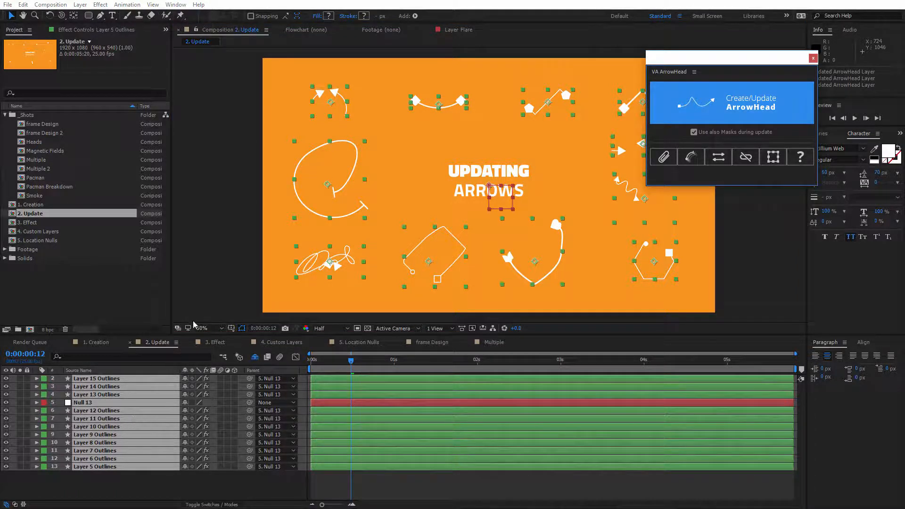
{"action": "left_click", "coordinate": [207, 292]}
{"action": "left_click_drag", "start_coordinate": [131, 482], "coordinate": [136, 391]}
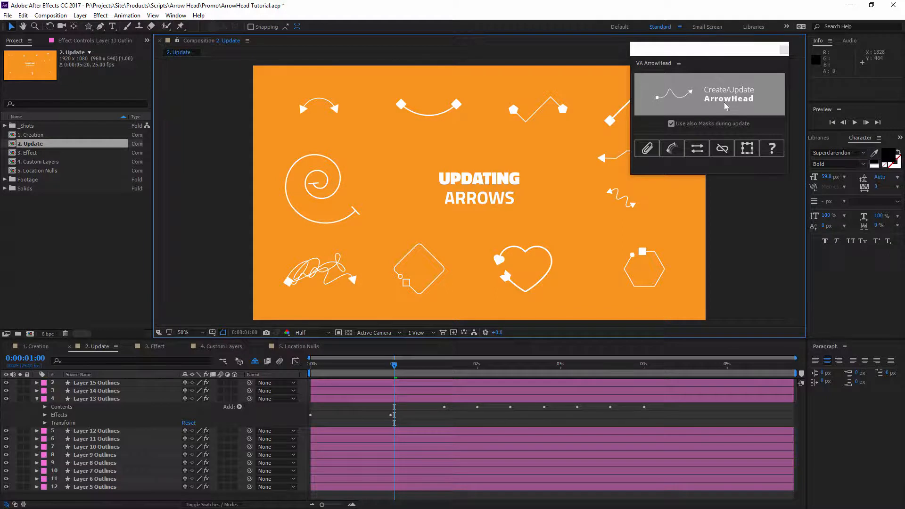
Draw a new S-shaped pen path in the spiral arrow's layer and update the ArrowHead to follow it
{"action": "left_click", "coordinate": [333, 189]}
{"action": "key", "text": "g"}
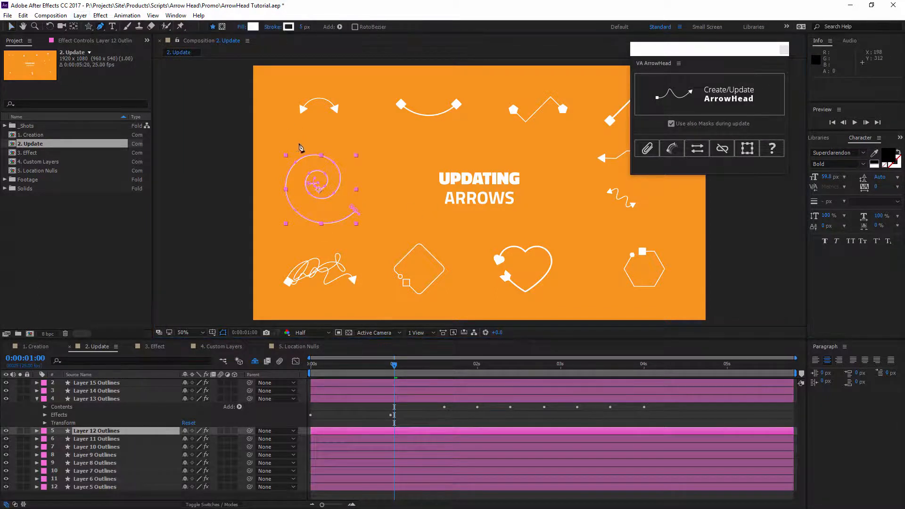
{"action": "left_click", "coordinate": [299, 139]}
{"action": "left_click_drag", "start_coordinate": [302, 173], "coordinate": [360, 183]}
{"action": "left_click_drag", "start_coordinate": [357, 221], "coordinate": [340, 243]}
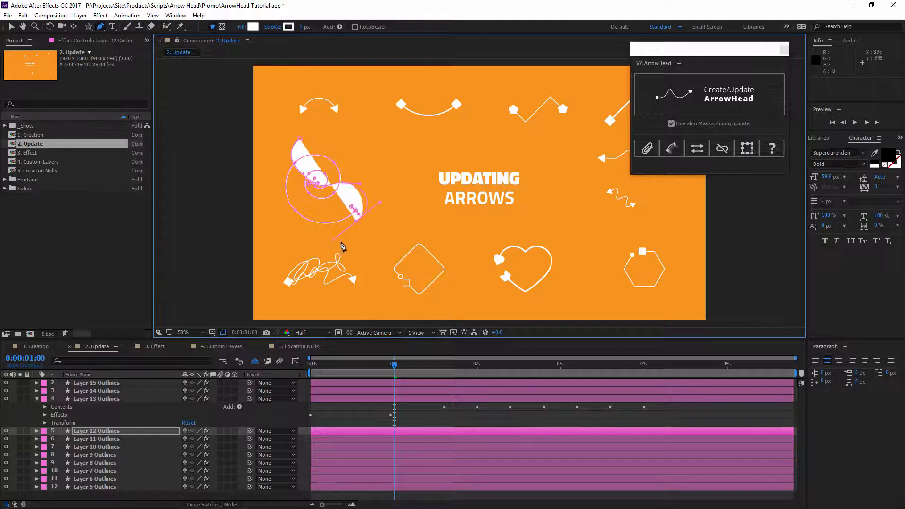
{"action": "left_click", "coordinate": [709, 94]}
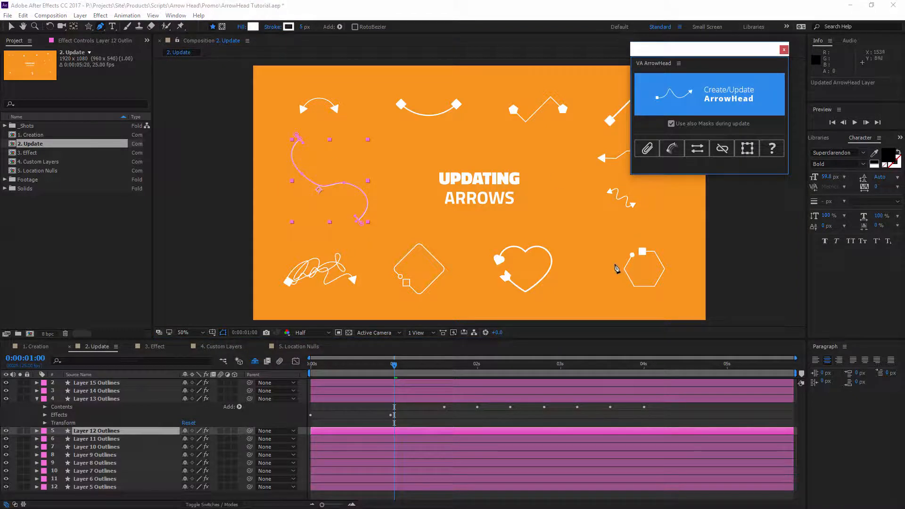
Duplicate the heart arrow and move the copy up and to the right of the original
{"action": "left_click", "coordinate": [87, 27]}
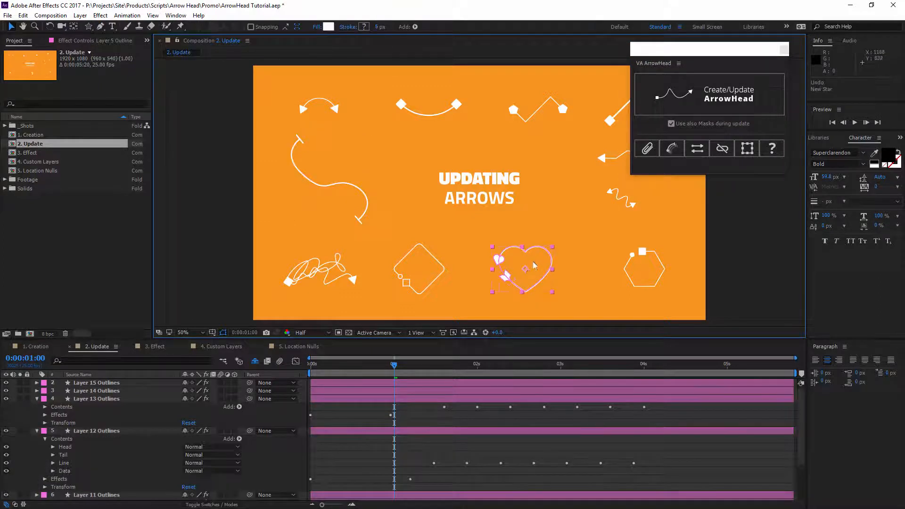
{"action": "key", "text": "ctrl+d"}
{"action": "left_click_drag", "start_coordinate": [534, 265], "coordinate": [565, 188]}
Draw a star in the duplicated heart layer, convert its Polystar path to a Bezier path and update the ArrowHead
{"action": "key", "text": "q"}
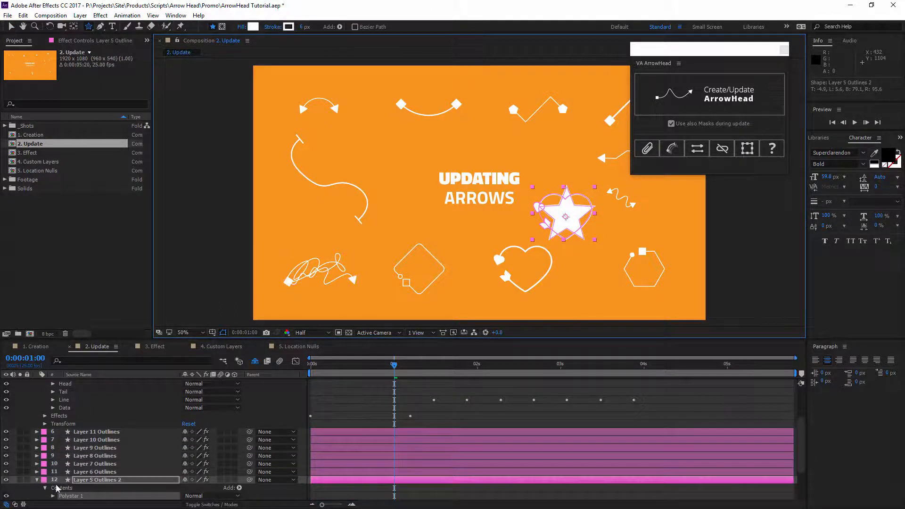
{"action": "left_click_drag", "start_coordinate": [79, 481], "coordinate": [71, 460]}
{"action": "left_click", "coordinate": [53, 476]}
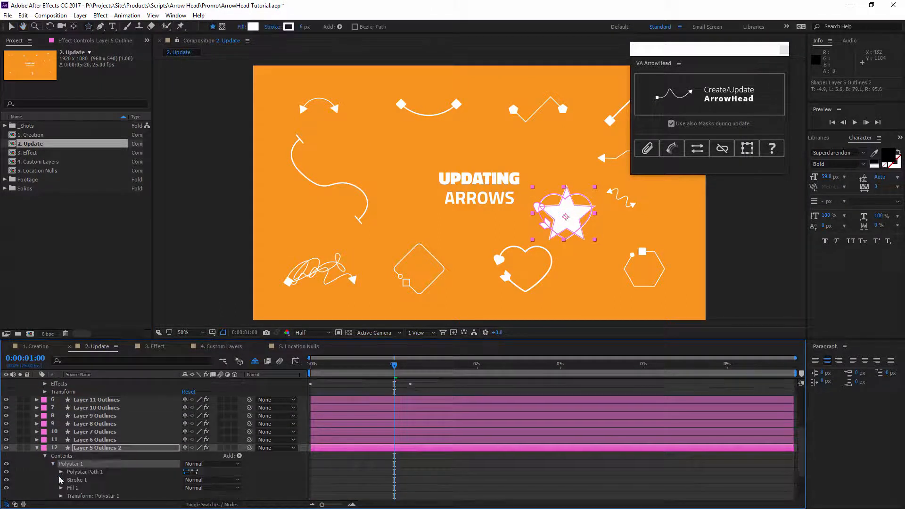
{"action": "right_click", "coordinate": [74, 472]}
{"action": "left_click", "coordinate": [121, 477]}
{"action": "left_click", "coordinate": [695, 109]}
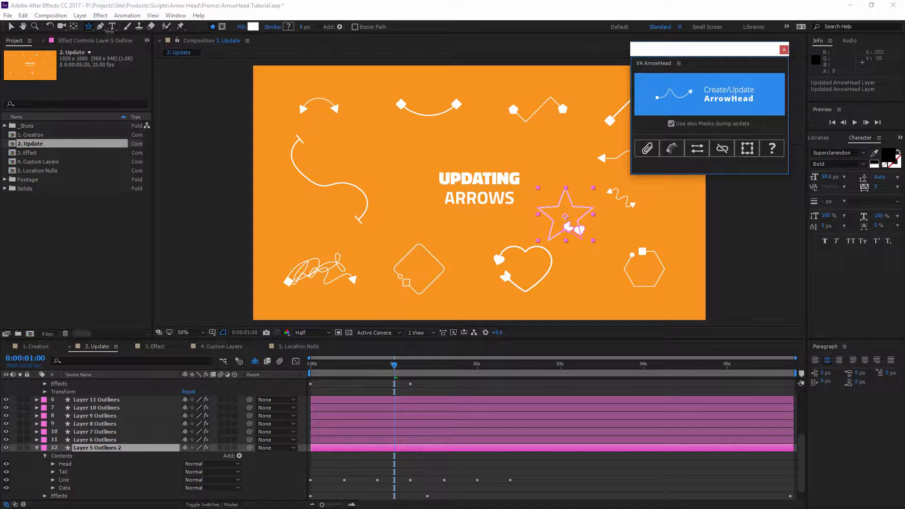
Draw a duck-shaped mask with the Pen tool on the diamond arrow's layer
{"action": "key", "text": "g"}
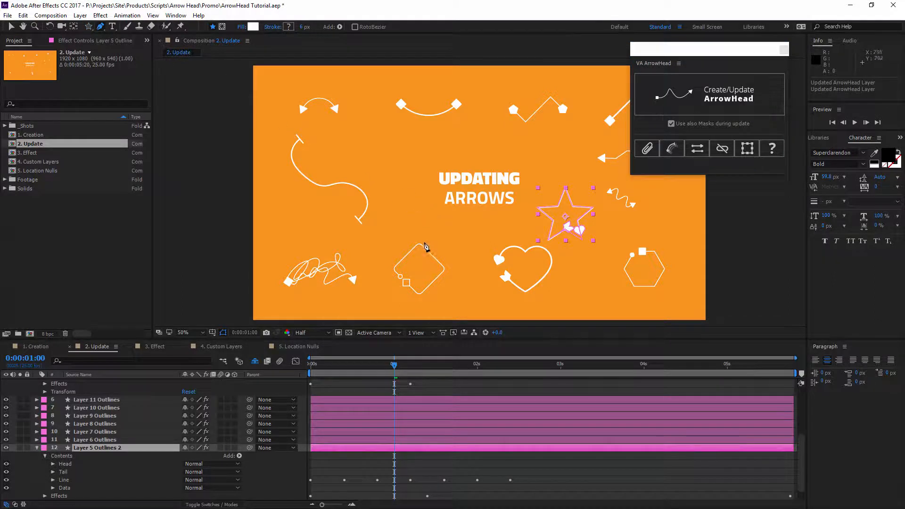
{"action": "left_click", "coordinate": [223, 26]}
{"action": "left_click", "coordinate": [412, 257]}
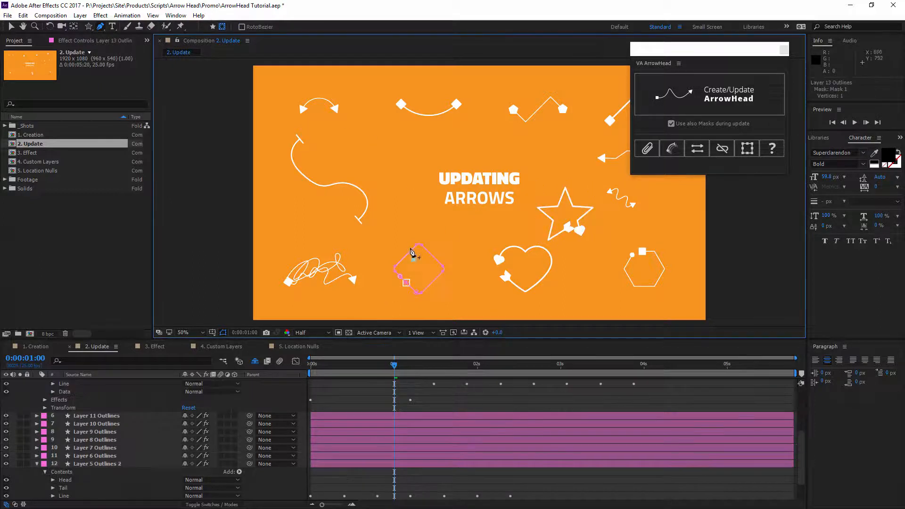
{"action": "left_click_drag", "start_coordinate": [430, 260], "coordinate": [465, 246]}
{"action": "left_click_drag", "start_coordinate": [429, 291], "coordinate": [424, 272]}
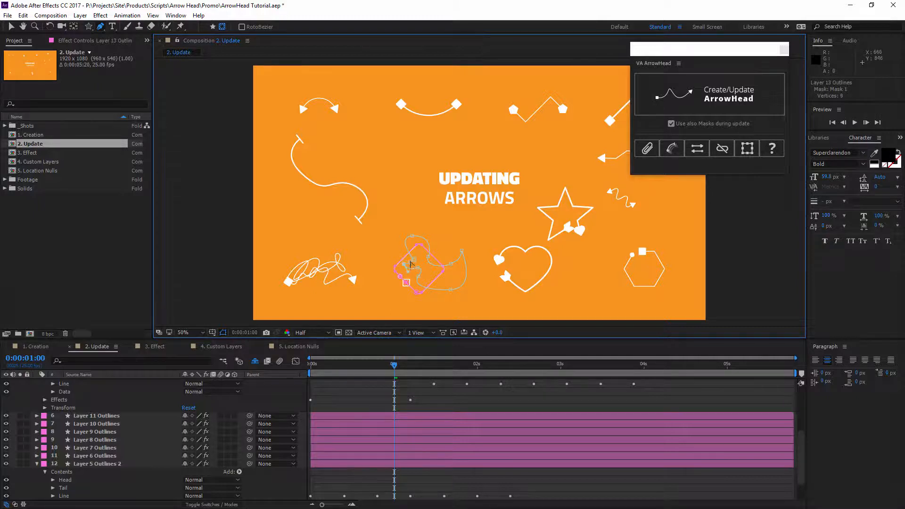
{"action": "left_click_drag", "start_coordinate": [413, 236], "coordinate": [419, 243]}
{"action": "left_click_drag", "start_coordinate": [428, 257], "coordinate": [425, 259]}
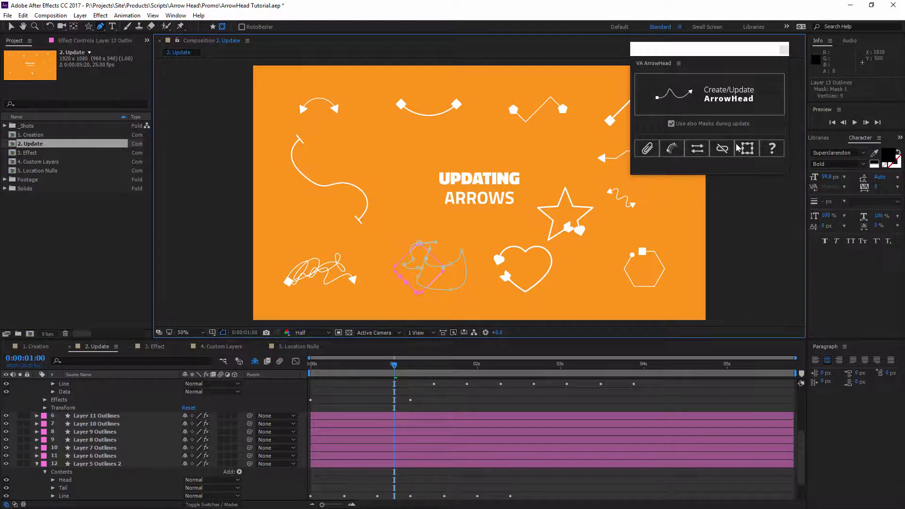
Update the diamond arrow from its duck-shaped mask and preview the composition's animation
{"action": "left_click", "coordinate": [707, 98]}
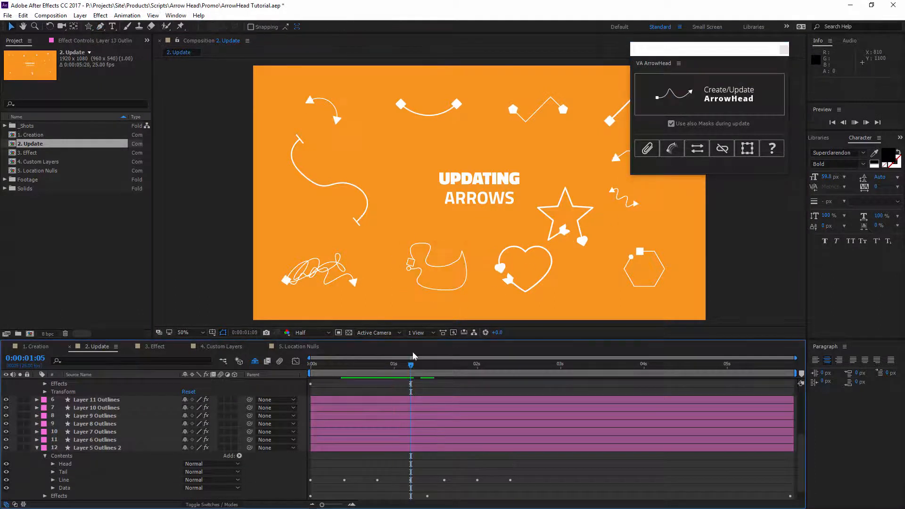
{"action": "key", "text": "space"}
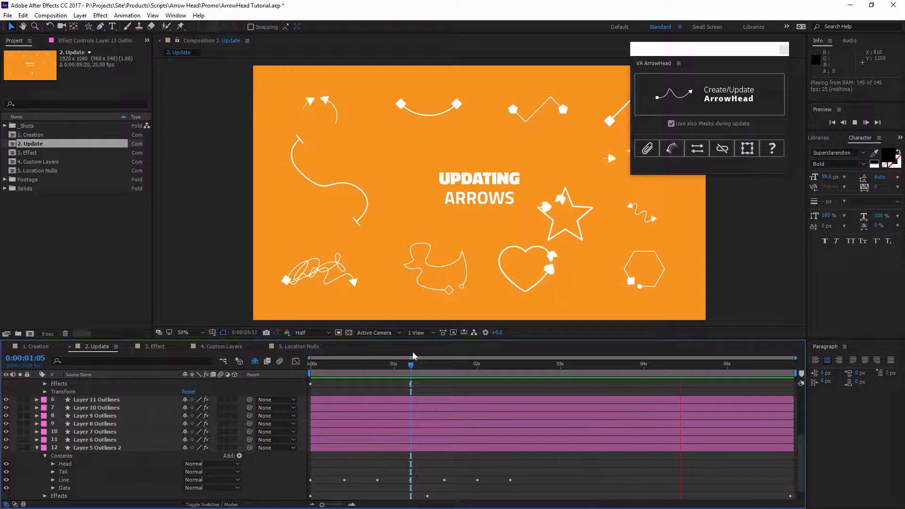
{"action": "key", "text": "space"}
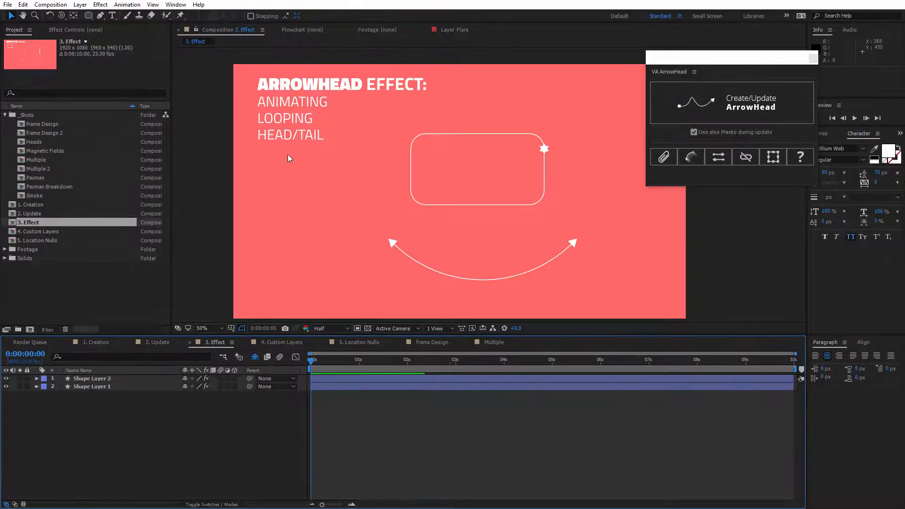
Show the ArrowHead effect settings of the rounded rectangle arrow in the 3. Effect composition
{"action": "left_click", "coordinate": [481, 177]}
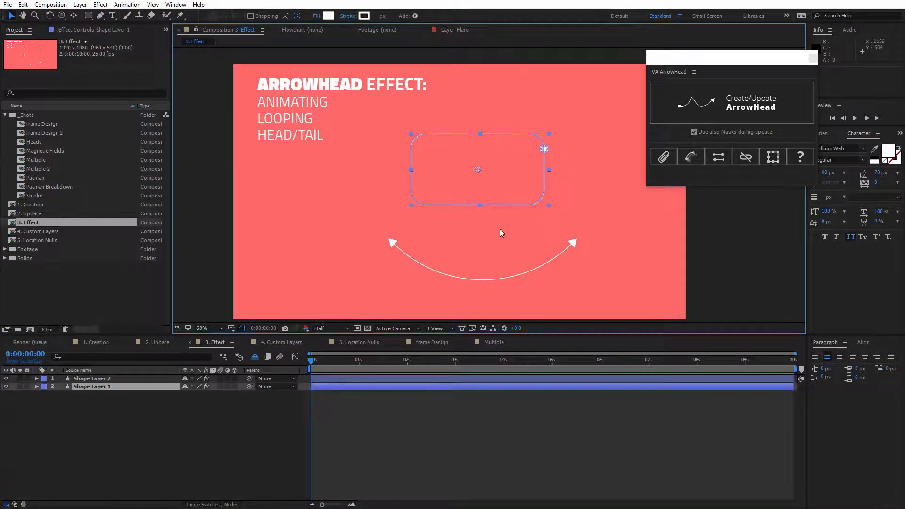
{"action": "left_click", "coordinate": [105, 30]}
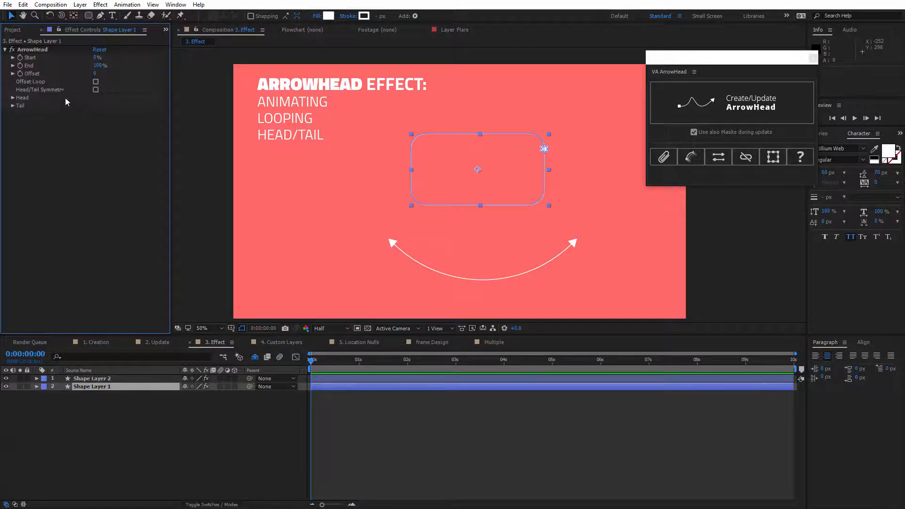
Create a trial copy of the curved arrow with ArrowHead and undo it
{"action": "left_click", "coordinate": [483, 278]}
{"action": "left_click", "coordinate": [442, 399]}
{"action": "left_click", "coordinate": [738, 114]}
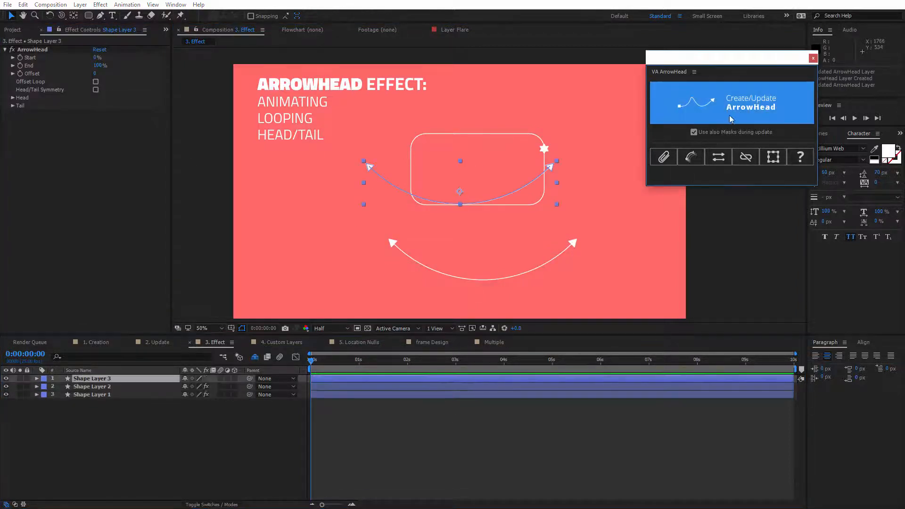
{"action": "key", "text": "ctrl+z"}
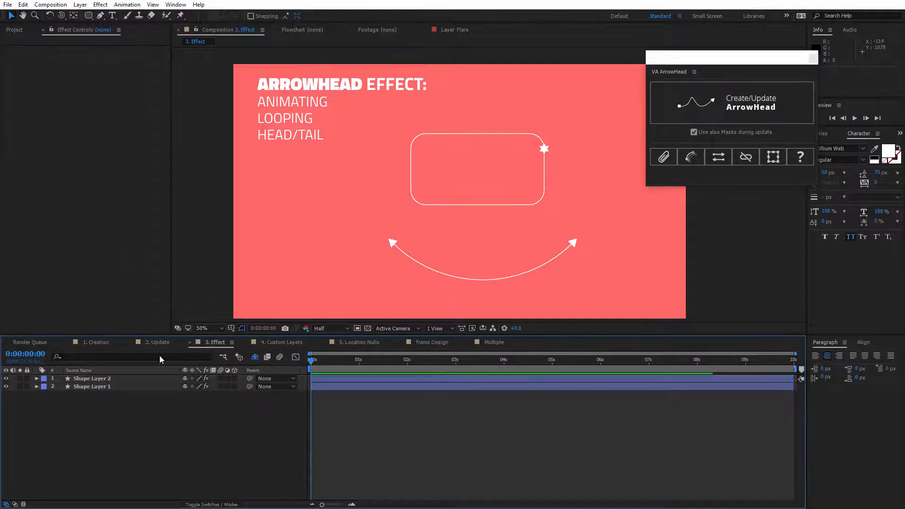
Set the rounded rectangle arrow's Start to 18% and its End to 81%
{"action": "left_click", "coordinate": [137, 379]}
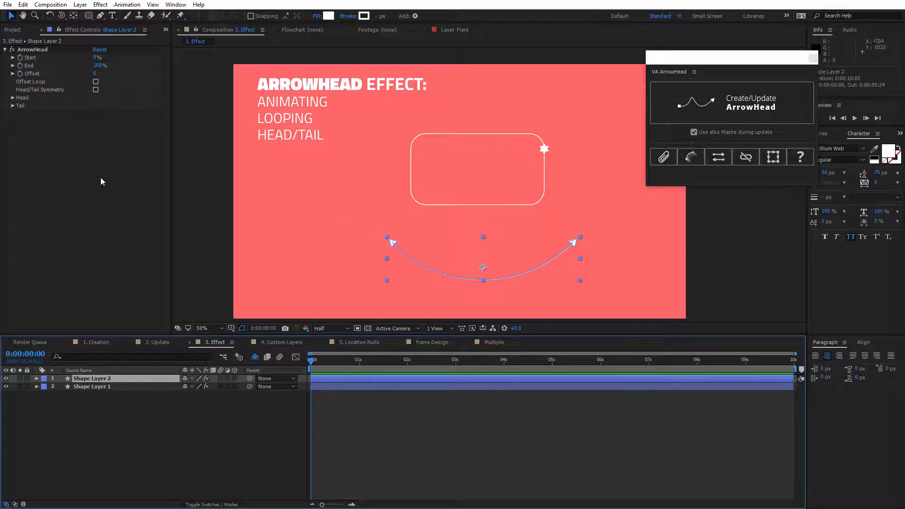
{"action": "left_click", "coordinate": [443, 182]}
{"action": "mouse_move", "coordinate": [97, 65]}
{"action": "left_mouse_down"}
{"action": "mouse_move", "coordinate": [89, 65]}
{"action": "mouse_move", "coordinate": [102, 58]}
{"action": "left_mouse_up"}
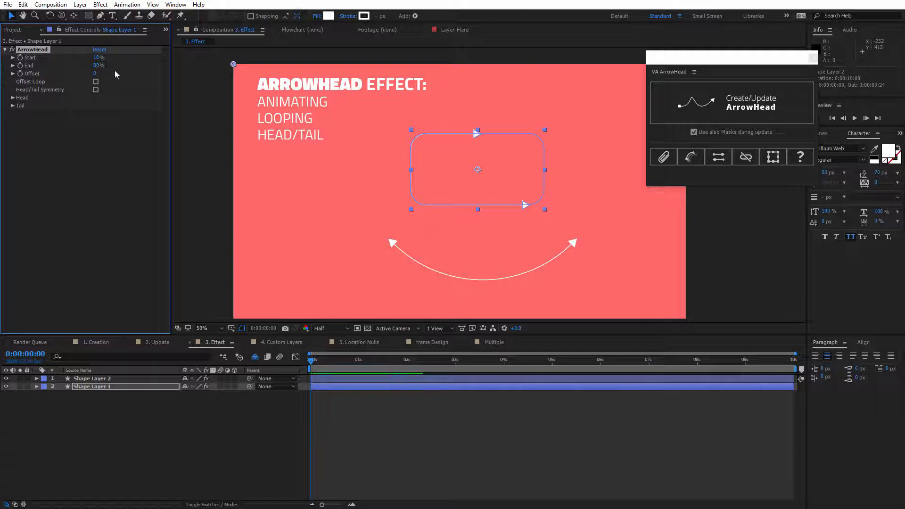
{"action": "left_click_drag", "start_coordinate": [97, 65], "coordinate": [97, 66]}
{"action": "left_click", "coordinate": [319, 217]}
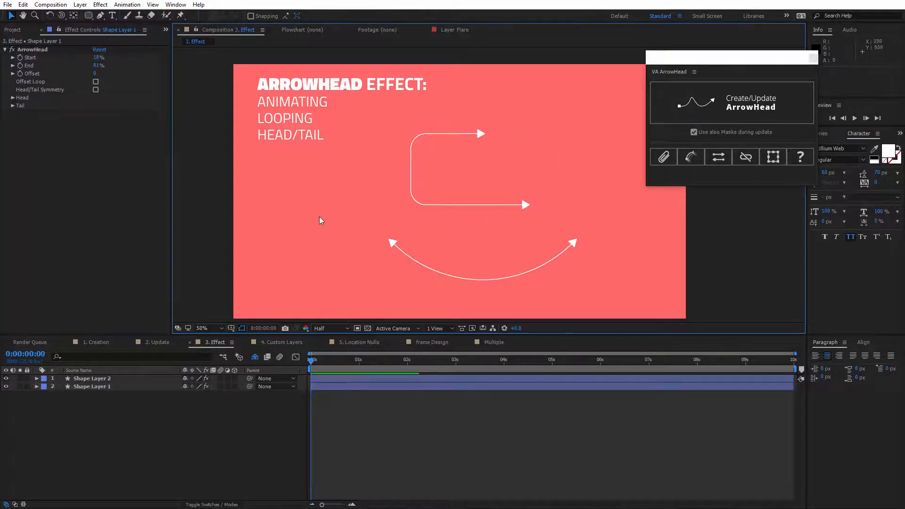
Change the rounded rectangle arrow's Start to 24% and End to 78%, and adjust its Offset along the path
{"action": "left_click", "coordinate": [442, 204]}
{"action": "left_click_drag", "start_coordinate": [96, 58], "coordinate": [82, 87]}
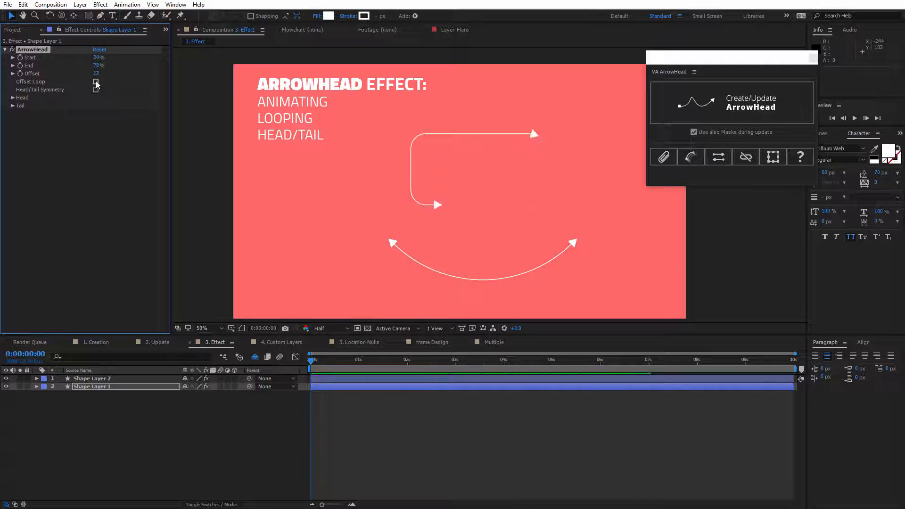
{"action": "left_click_drag", "start_coordinate": [96, 74], "coordinate": [185, 74]}
{"action": "left_click", "coordinate": [351, 260]}
Enable Offset Loop on the curved arrow, set its End to 36% and its Offset to 280
{"action": "left_click_drag", "start_coordinate": [385, 268], "coordinate": [432, 248]}
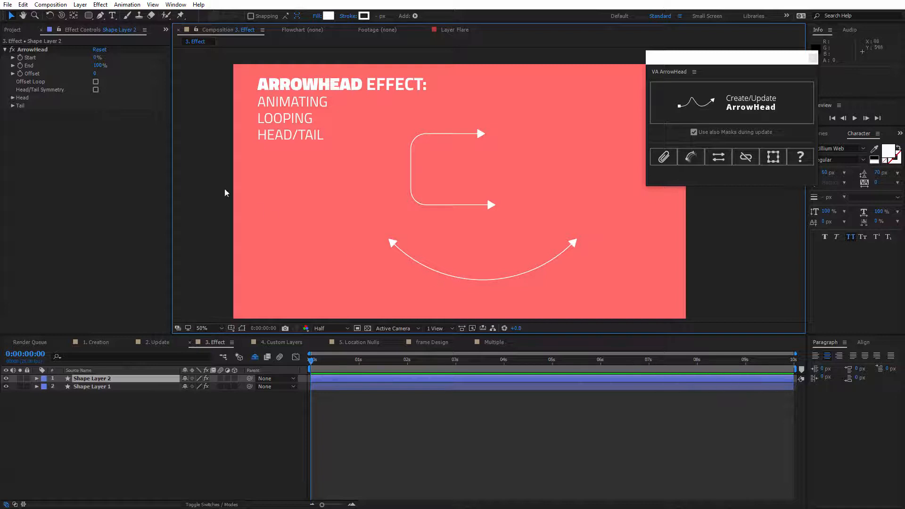
{"action": "left_click", "coordinate": [95, 83]}
{"action": "left_click_drag", "start_coordinate": [98, 66], "coordinate": [156, 114]}
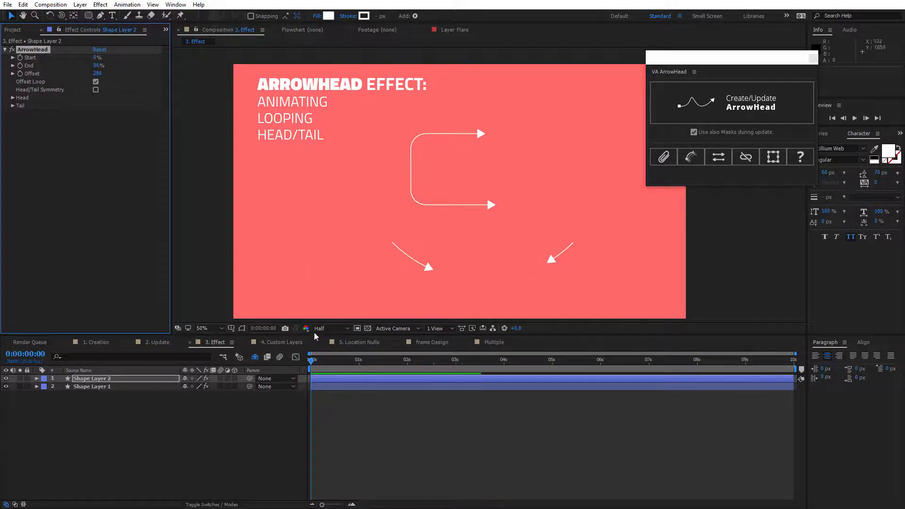
Animate the curved arrow's Offset with a higher keyframe value at 0:00:02:17 and preview the looping motion
{"action": "left_click", "coordinate": [426, 365]}
{"action": "left_click", "coordinate": [441, 364]}
{"action": "left_click_drag", "start_coordinate": [100, 74], "coordinate": [141, 74]}
{"action": "key", "text": "space"}
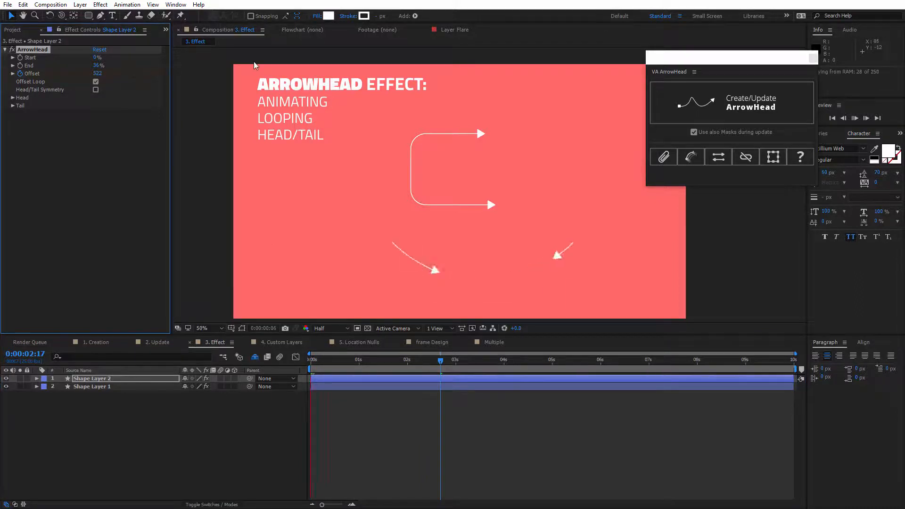
{"action": "key", "text": "space"}
Pull the middle of the curved arrow's path upward into a wave and update its ArrowHead
{"action": "left_click", "coordinate": [509, 279]}
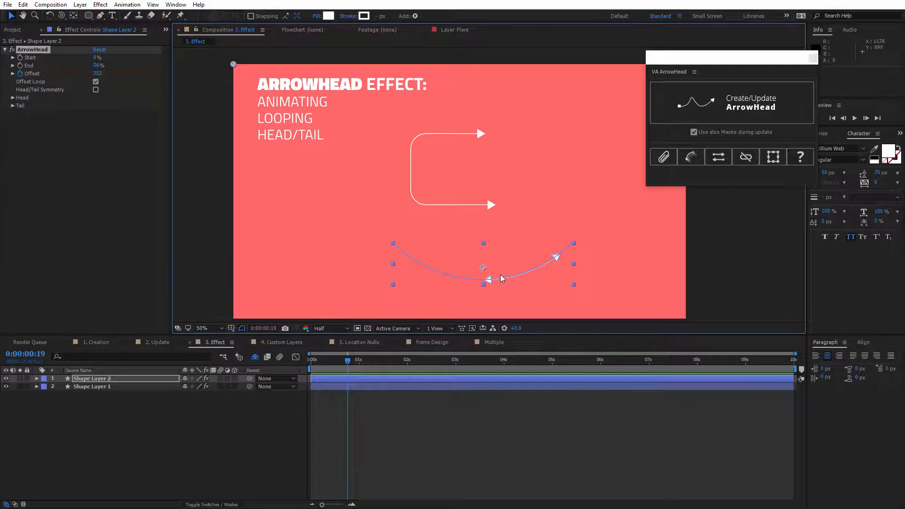
{"action": "key", "text": "g"}
{"action": "left_click", "coordinate": [498, 279]}
{"action": "left_click_drag", "start_coordinate": [499, 278], "coordinate": [490, 239]}
{"action": "left_click", "coordinate": [693, 111]}
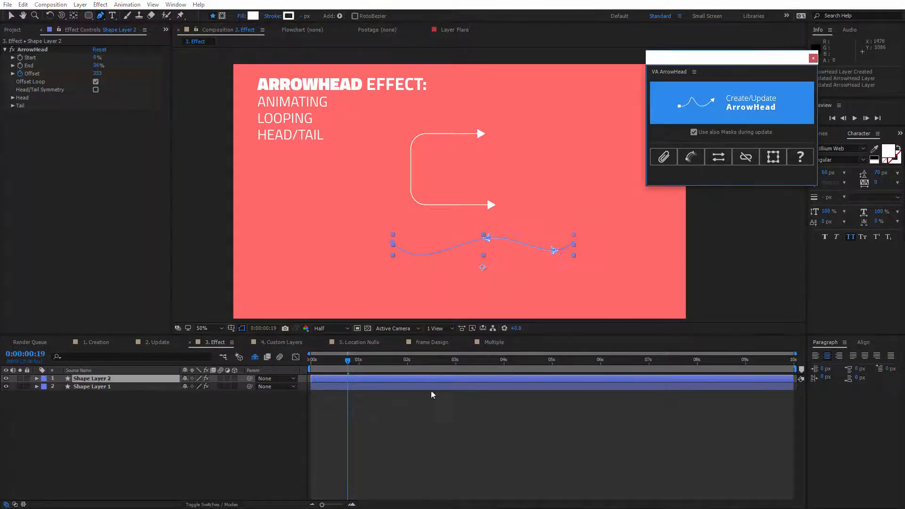
Preview the curved arrow's looping motion along its reshaped wave path and select the arrow
{"action": "key", "text": "space"}
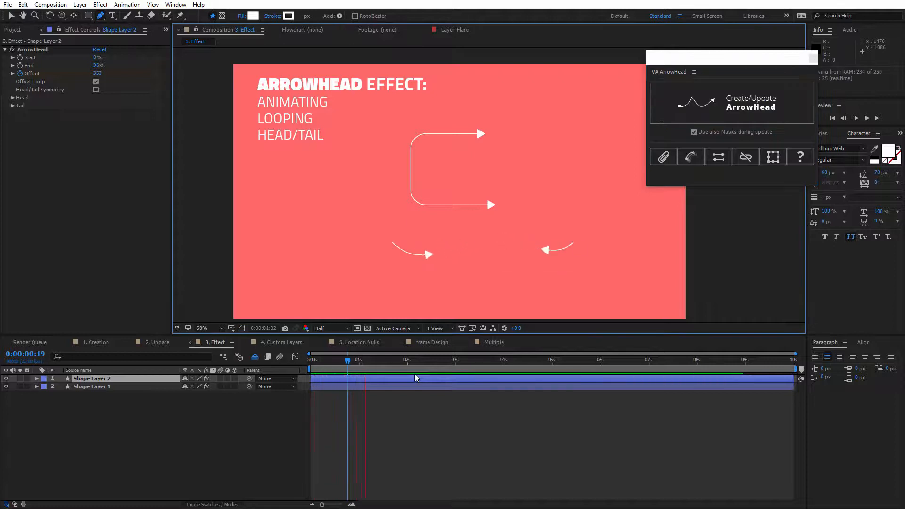
{"action": "key", "text": "v"}
{"action": "left_click", "coordinate": [494, 245]}
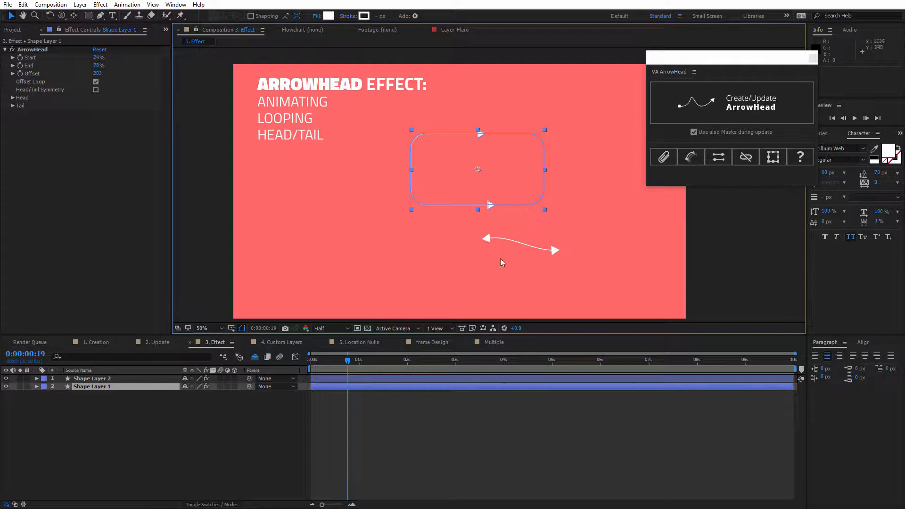
{"action": "left_click", "coordinate": [519, 244]}
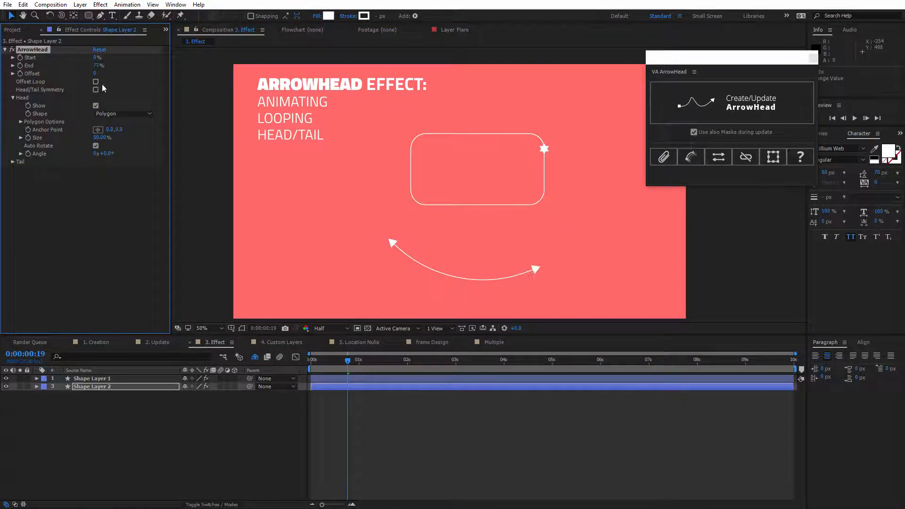
Try the Triangle head shape on the curved arrow and switch it back to Polygon
{"action": "left_click", "coordinate": [121, 113]}
{"action": "left_click", "coordinate": [118, 131]}
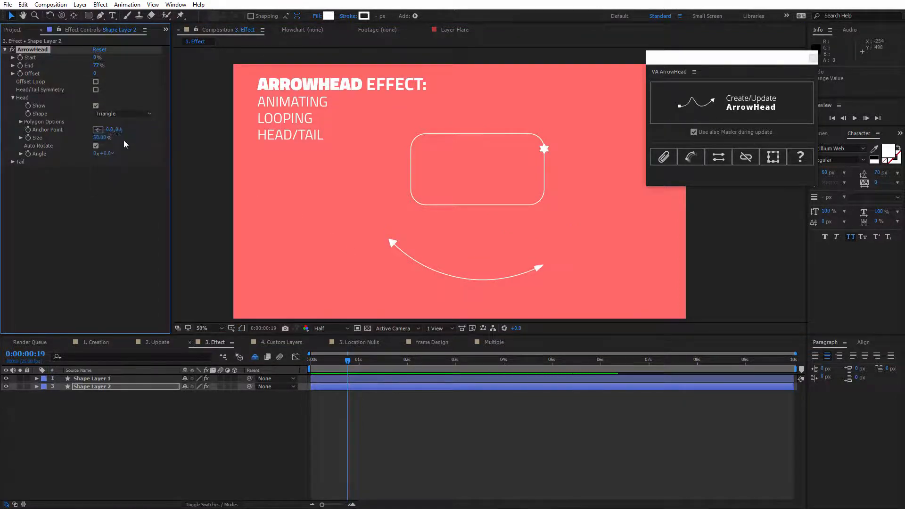
{"action": "left_click", "coordinate": [118, 117]}
{"action": "left_click", "coordinate": [120, 118]}
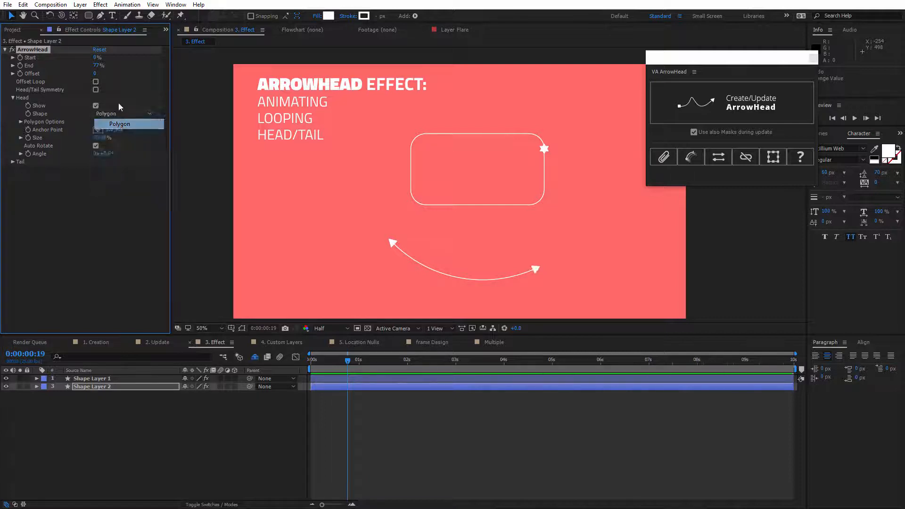
Set the curved arrow's Start to 24% and give its tail the Arrow Tail shape
{"action": "left_click", "coordinate": [106, 60]}
{"action": "left_click_drag", "start_coordinate": [95, 58], "coordinate": [105, 57]}
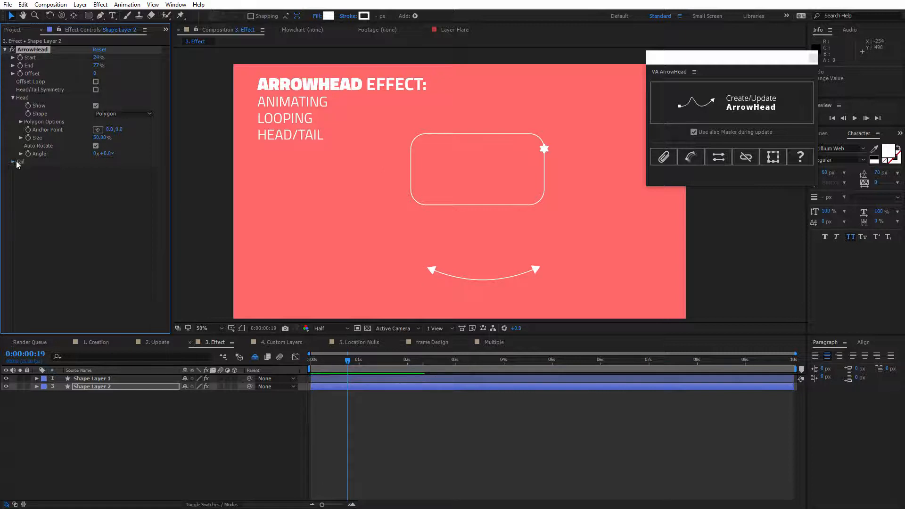
{"action": "left_click", "coordinate": [13, 162]}
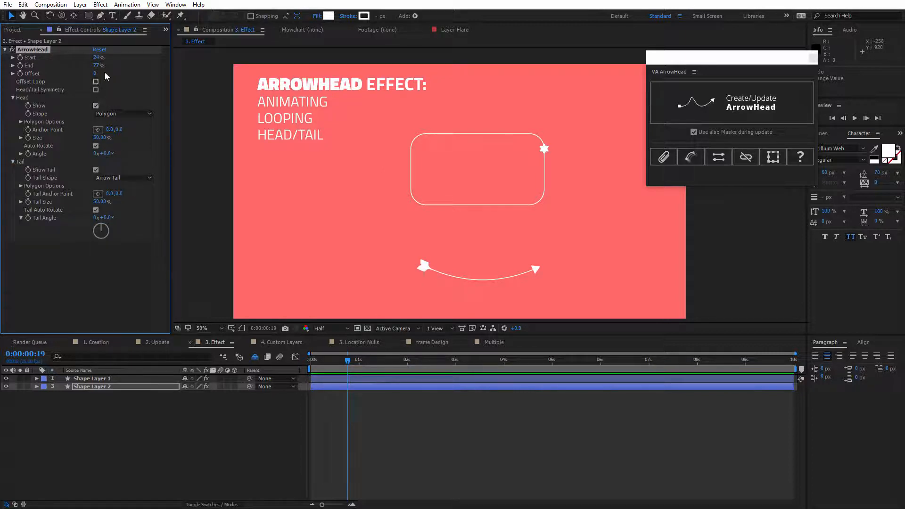
Reset the curved arrow's ArrowHead effect and set its head Shape to Triangle
{"action": "left_click", "coordinate": [99, 49]}
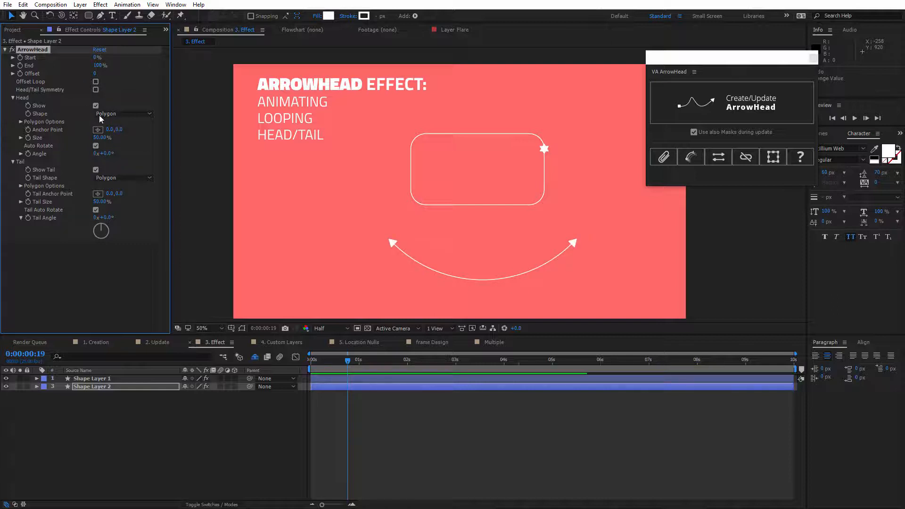
{"action": "left_click", "coordinate": [109, 113]}
{"action": "left_click", "coordinate": [123, 132]}
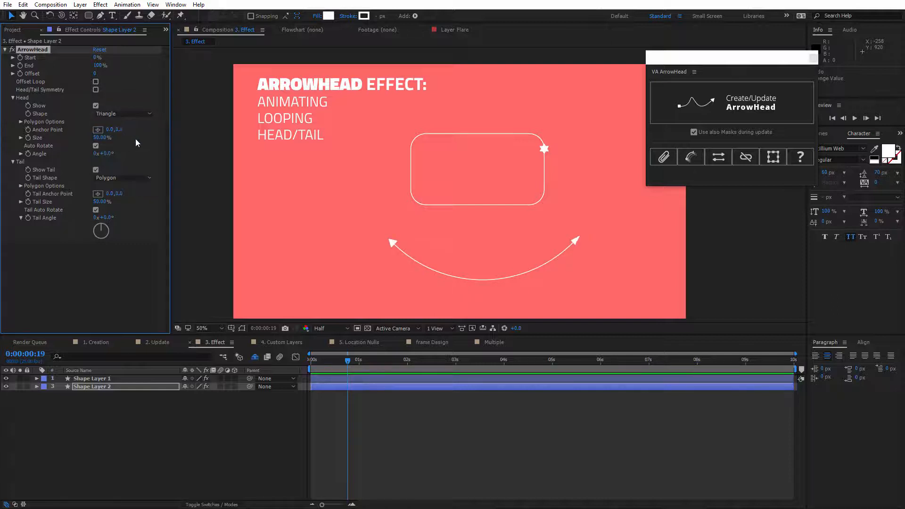
Compare the Arrow Head, Polygon and Triangle head shapes on the curved arrow, finishing on Arrow Head
{"action": "left_click", "coordinate": [123, 113]}
{"action": "left_click", "coordinate": [124, 144]}
{"action": "left_click", "coordinate": [123, 115]}
{"action": "left_click", "coordinate": [125, 125]}
{"action": "left_click", "coordinate": [125, 115]}
{"action": "left_click", "coordinate": [125, 134]}
{"action": "left_click", "coordinate": [126, 115]}
{"action": "left_click", "coordinate": [126, 144]}
Change the curved arrow's head Shape to Arrow Tail and after that to Open Arrow
{"action": "left_click", "coordinate": [125, 113]}
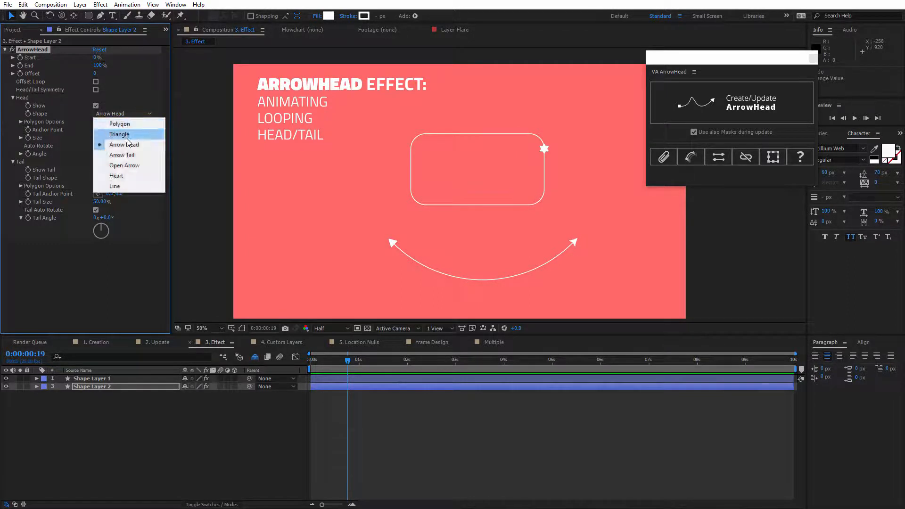
{"action": "left_click", "coordinate": [122, 155]}
{"action": "left_click", "coordinate": [124, 113]}
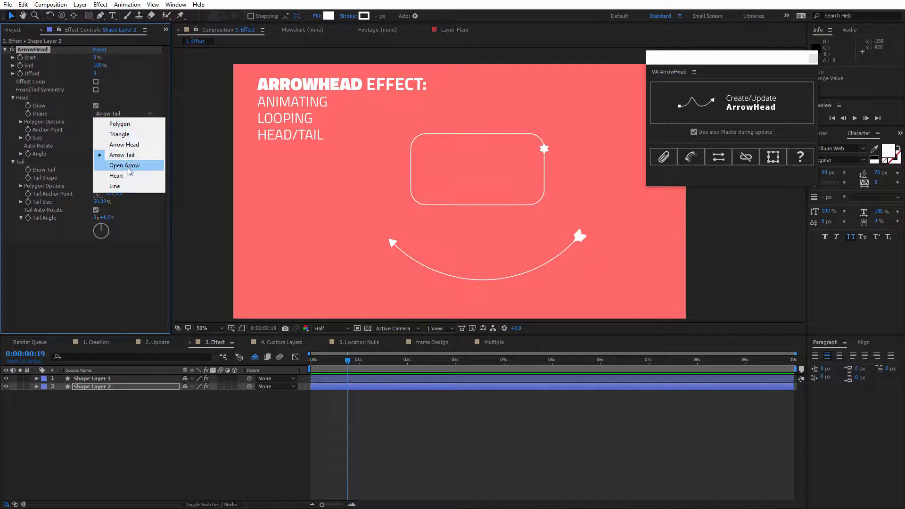
{"action": "left_click", "coordinate": [127, 166]}
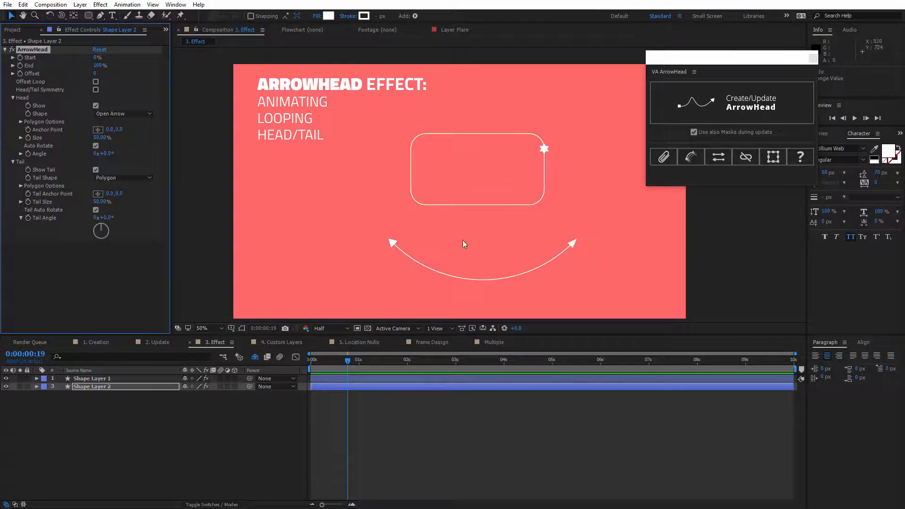
Cycle the curved arrow's fill through the gradient types to none, leaving the head and tail outlined
{"action": "left_click", "coordinate": [549, 259]}
{"action": "left_click", "coordinate": [329, 16], "text": "alt"}
{"action": "left_click", "coordinate": [329, 16], "text": "alt"}
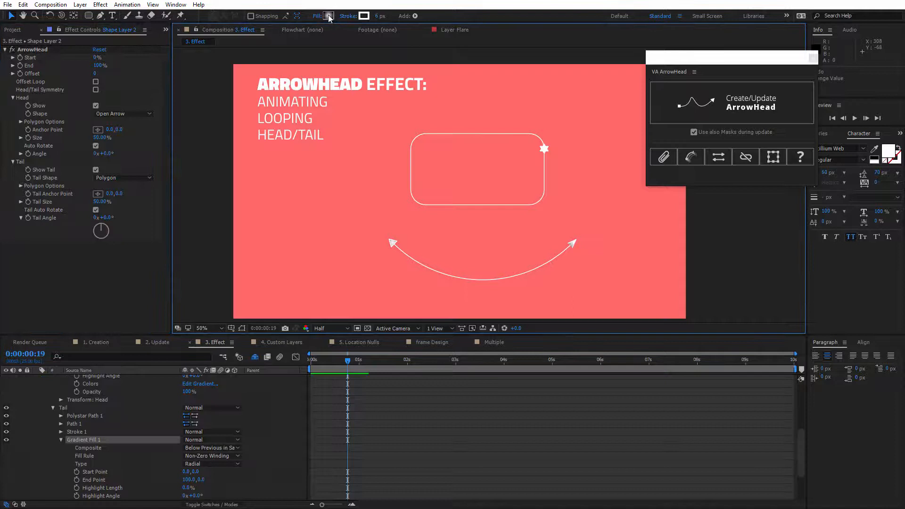
{"action": "left_click", "coordinate": [329, 16], "text": "alt"}
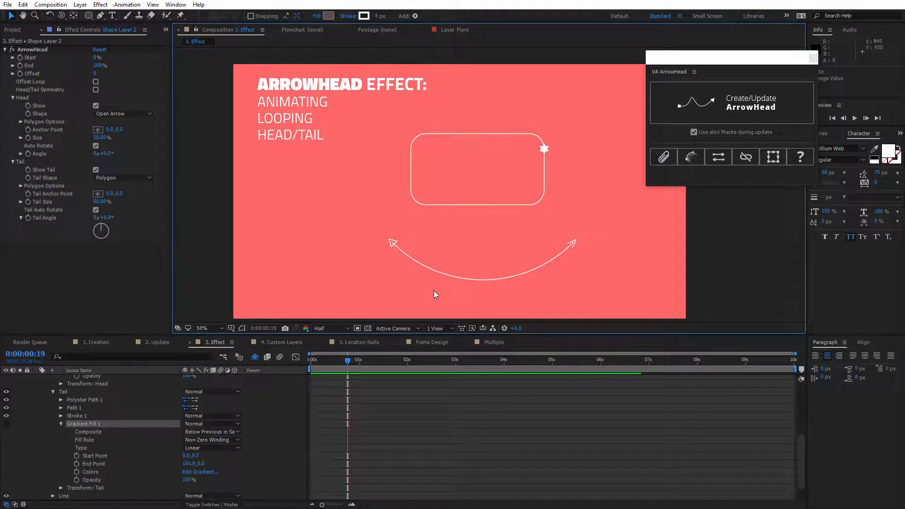
Switch the head and tail fill to a solid colour and set it to white
{"action": "left_click", "coordinate": [329, 16], "text": "alt"}
{"action": "left_click", "coordinate": [330, 17]}
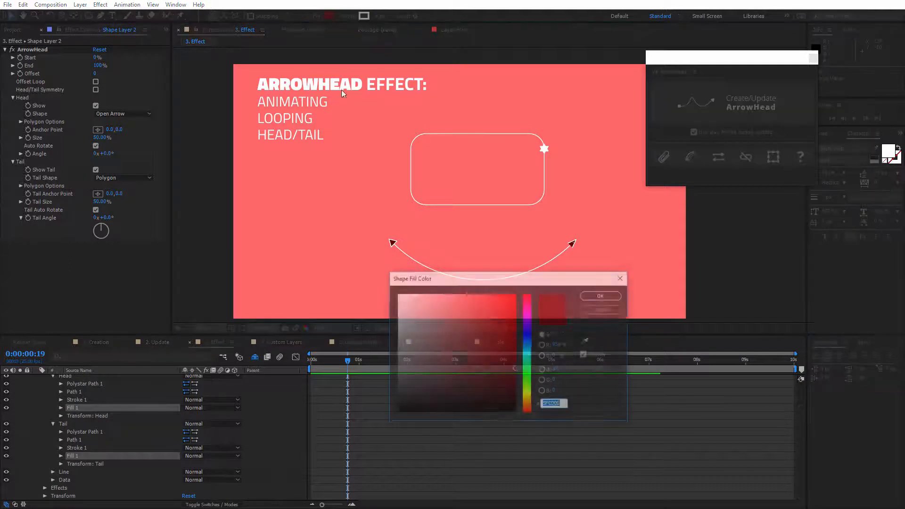
{"action": "left_click", "coordinate": [397, 294]}
{"action": "left_click", "coordinate": [602, 296]}
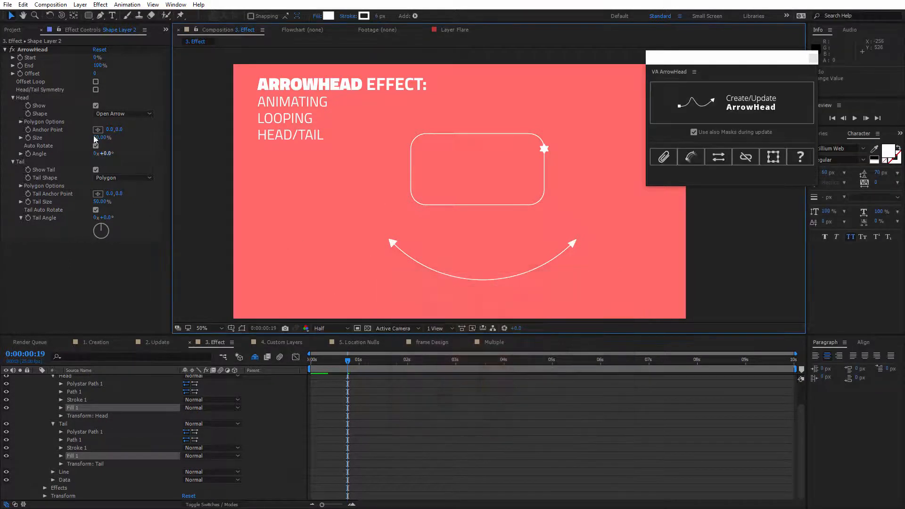
Change the curved arrow's head Shape to Heart and after that to Line
{"action": "left_click", "coordinate": [125, 113]}
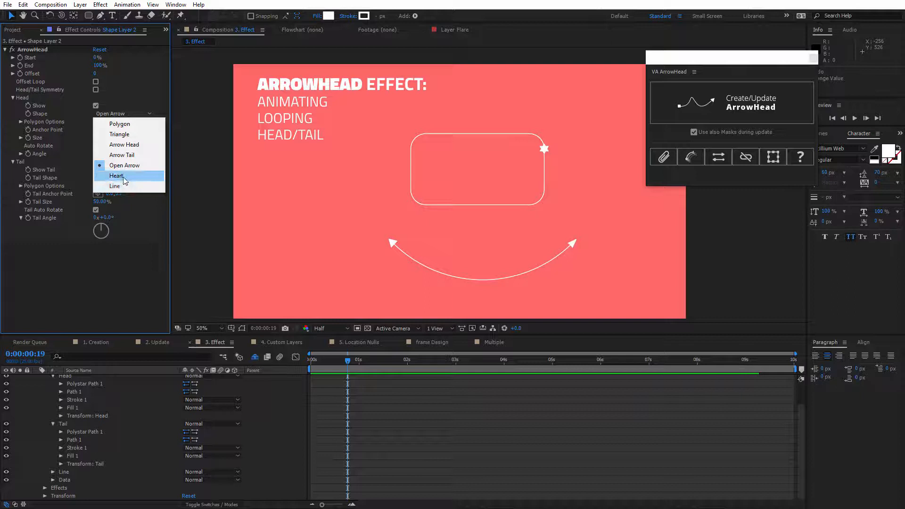
{"action": "left_click", "coordinate": [117, 175]}
{"action": "left_click", "coordinate": [122, 114]}
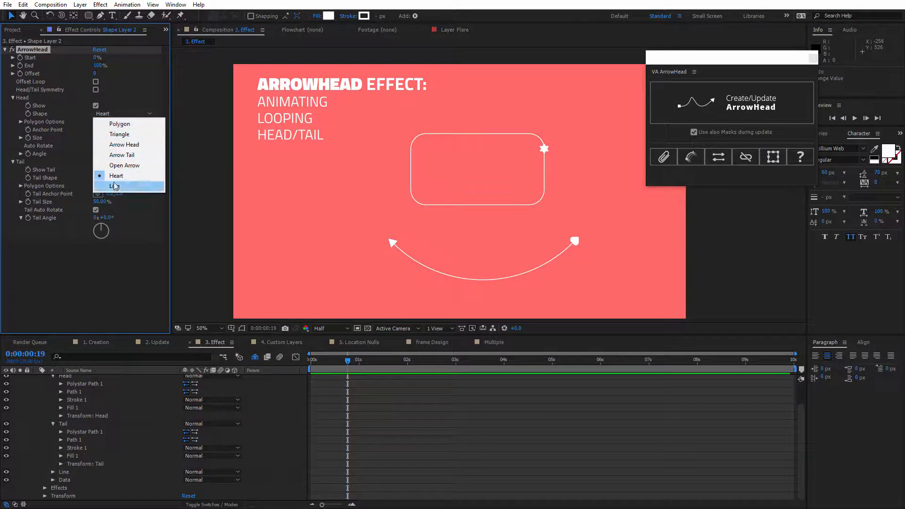
{"action": "left_click", "coordinate": [115, 187]}
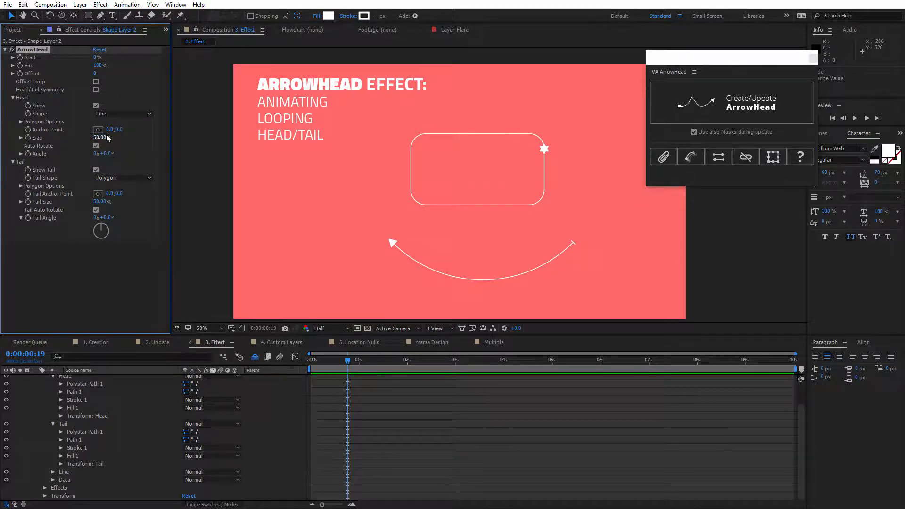
Enable Head/Tail Symmetry on the curved arrow and enlarge the head Size to about 136%
{"action": "left_click_drag", "start_coordinate": [101, 139], "coordinate": [138, 149]}
{"action": "left_click", "coordinate": [96, 89]}
{"action": "left_click_drag", "start_coordinate": [100, 137], "coordinate": [128, 140]}
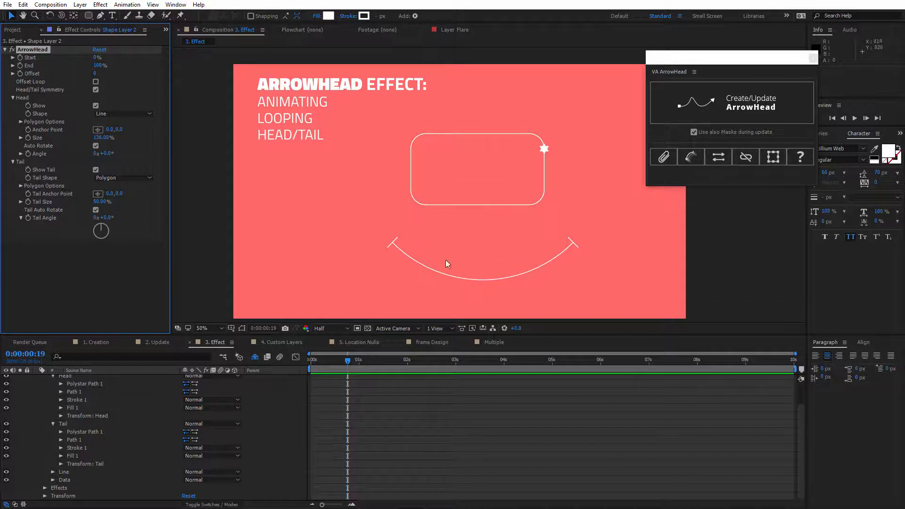
Set the head Shape to Polygon and its Points to 4
{"action": "left_click", "coordinate": [122, 114]}
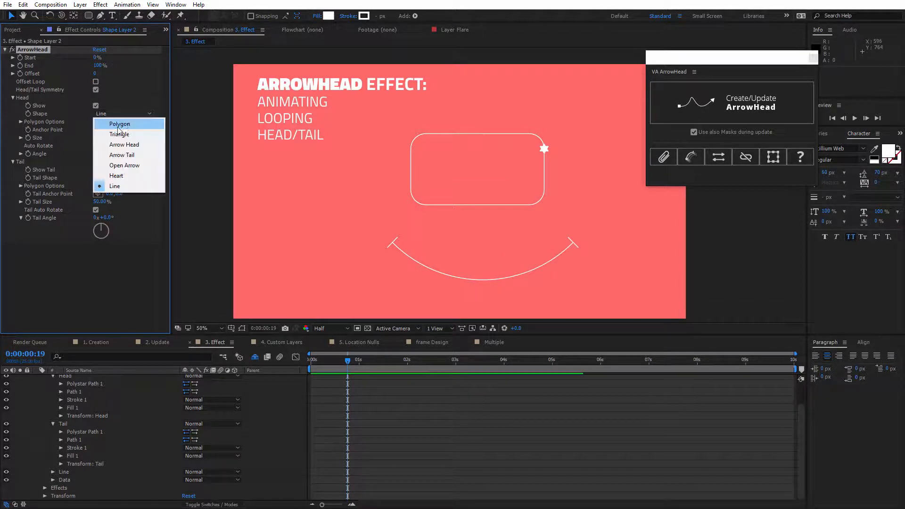
{"action": "left_click", "coordinate": [120, 125]}
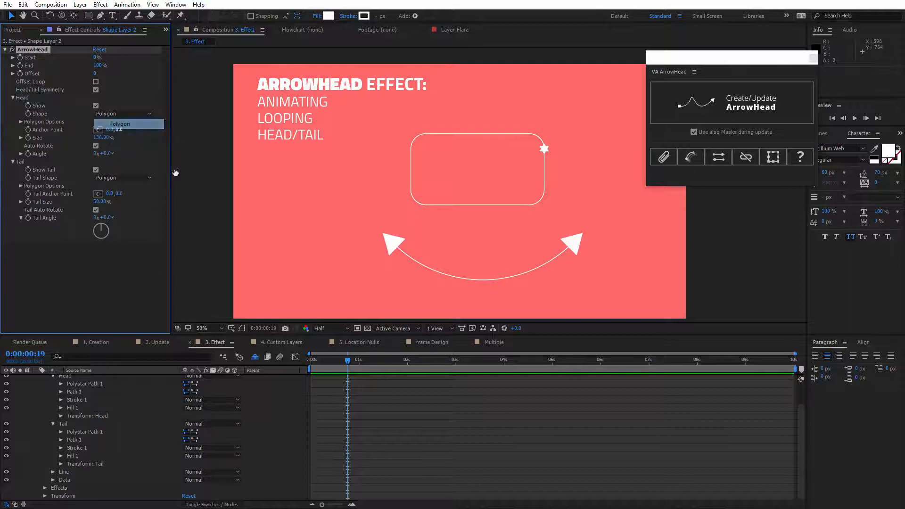
{"action": "left_click", "coordinate": [22, 121]}
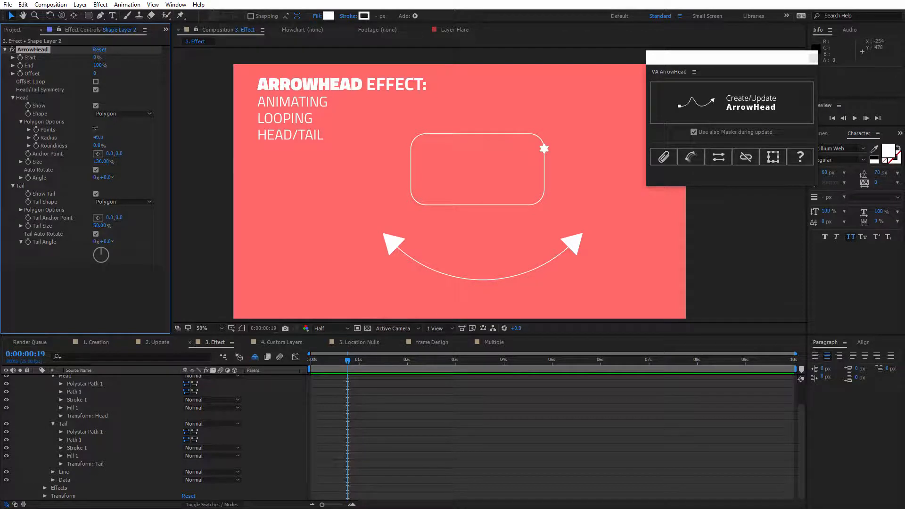
{"action": "type", "text": "4"}
{"action": "key", "text": "Return"}
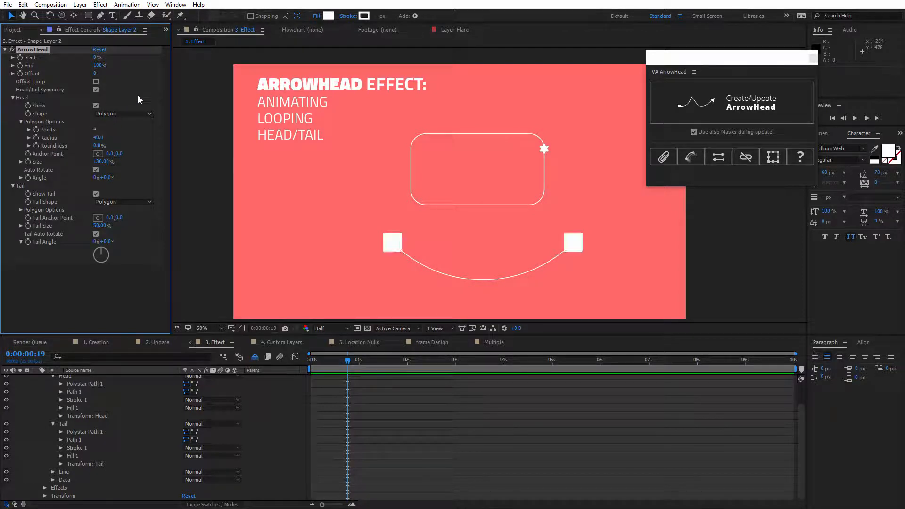
Set the polygon head's Points to 5, try a different number of points and undo that last change
{"action": "left_click", "coordinate": [95, 128]}
{"action": "type", "text": "5"}
{"action": "key", "text": "Return"}
{"action": "left_click_drag", "start_coordinate": [95, 126], "coordinate": [151, 121]}
{"action": "key", "text": "ctrl+z"}
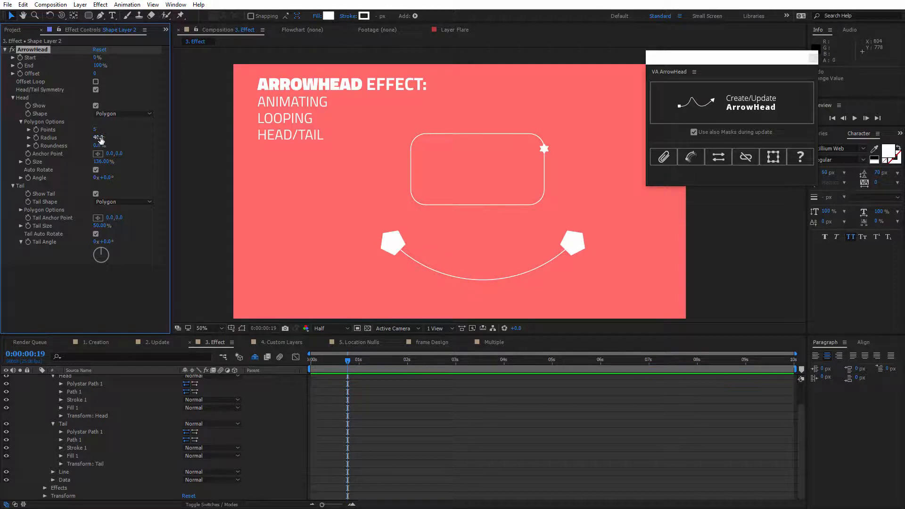
Reduce the pentagon head's Radius and offset its Anchor Point to 0.0, 20.0
{"action": "mouse_move", "coordinate": [98, 139]}
{"action": "left_mouse_down"}
{"action": "mouse_move", "coordinate": [82, 141]}
{"action": "mouse_move", "coordinate": [108, 144]}
{"action": "mouse_move", "coordinate": [96, 148]}
{"action": "mouse_move", "coordinate": [116, 161]}
{"action": "mouse_move", "coordinate": [111, 146]}
{"action": "mouse_move", "coordinate": [75, 144]}
{"action": "mouse_move", "coordinate": [89, 145]}
{"action": "left_mouse_up"}
{"action": "left_click", "coordinate": [21, 122]}
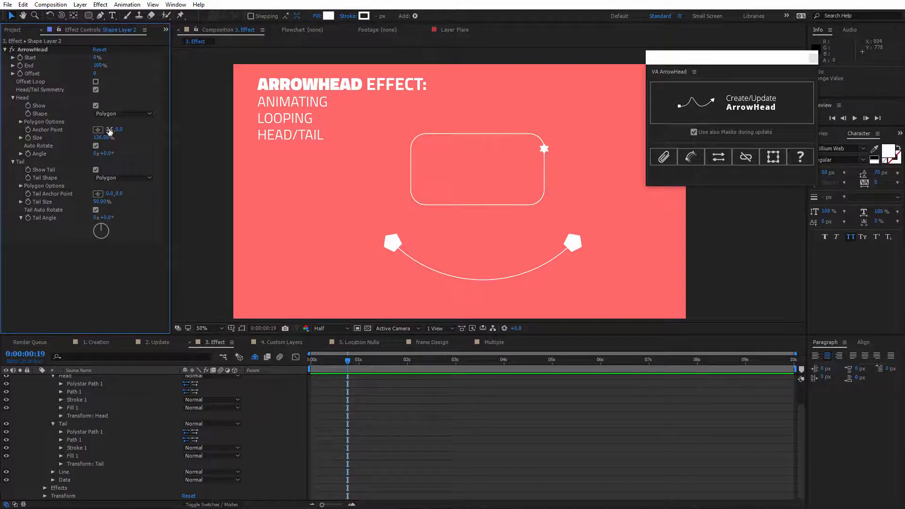
{"action": "mouse_move", "coordinate": [118, 132]}
{"action": "left_mouse_down"}
{"action": "mouse_move", "coordinate": [141, 132]}
{"action": "mouse_move", "coordinate": [116, 131]}
{"action": "left_mouse_up"}
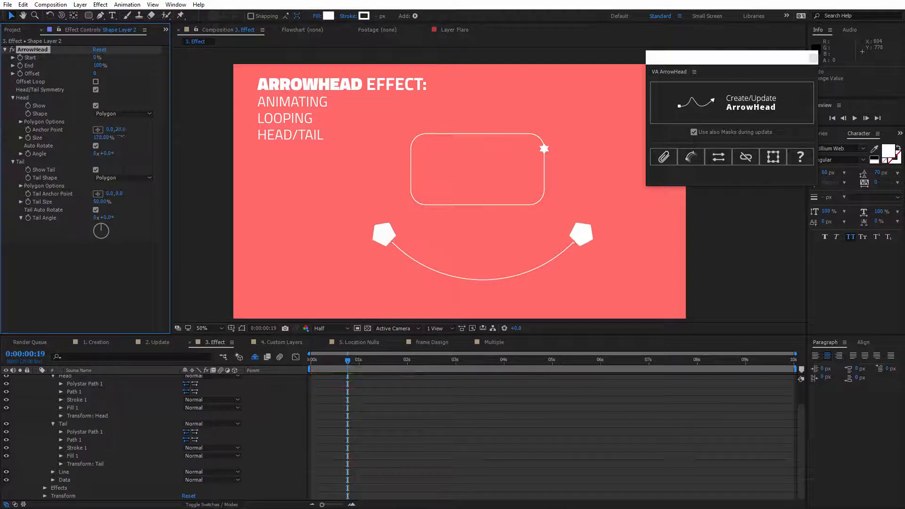
Switch the offset head through Triangle and Arrow Head to Line, and set its Anchor Point's vertical value to 0
{"action": "left_click", "coordinate": [128, 114]}
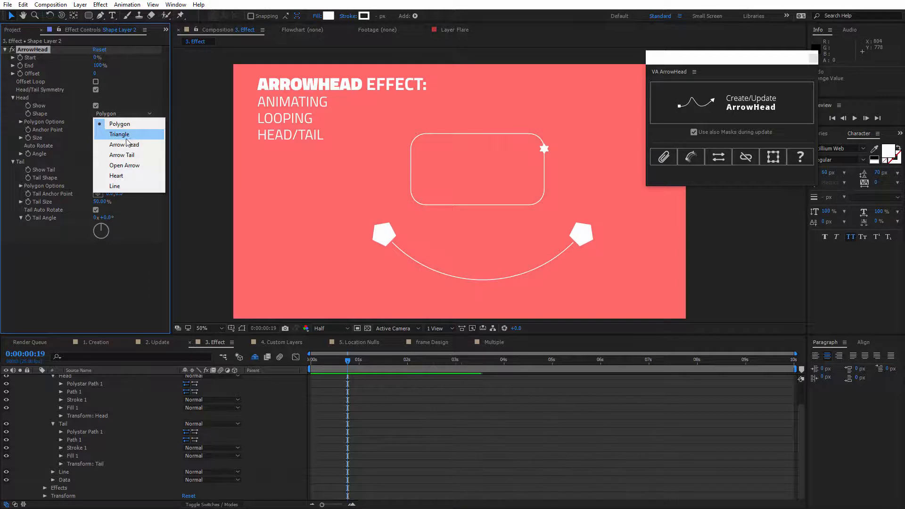
{"action": "left_click", "coordinate": [126, 134]}
{"action": "left_click", "coordinate": [133, 117]}
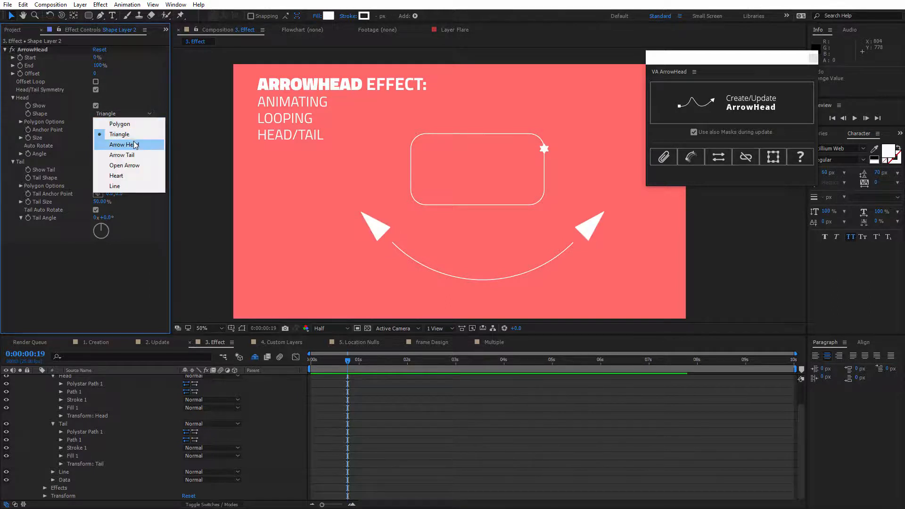
{"action": "left_click", "coordinate": [126, 145]}
{"action": "left_click", "coordinate": [136, 116]}
{"action": "left_click", "coordinate": [118, 186]}
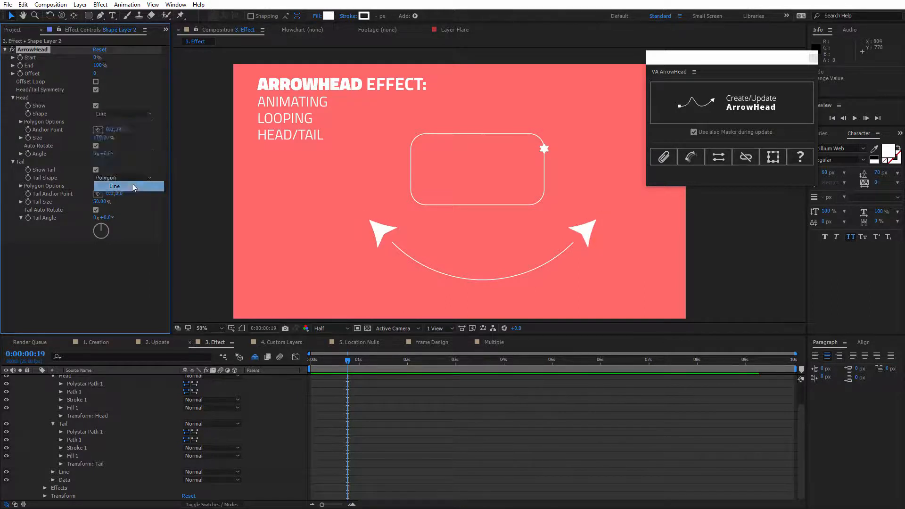
{"action": "type", "text": "0"}
{"action": "key", "text": "Return"}
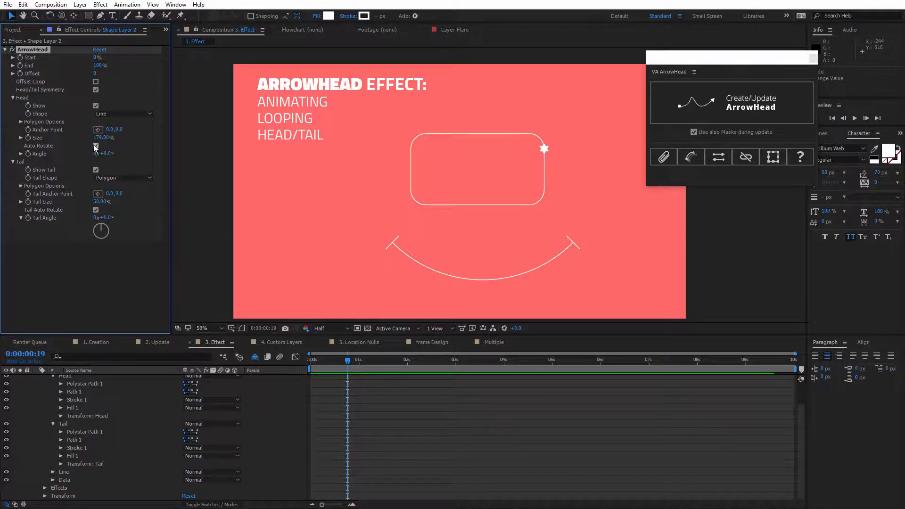
Set the head Shape to Polygon with 4 Points and a Radius of 20
{"action": "left_click", "coordinate": [138, 116]}
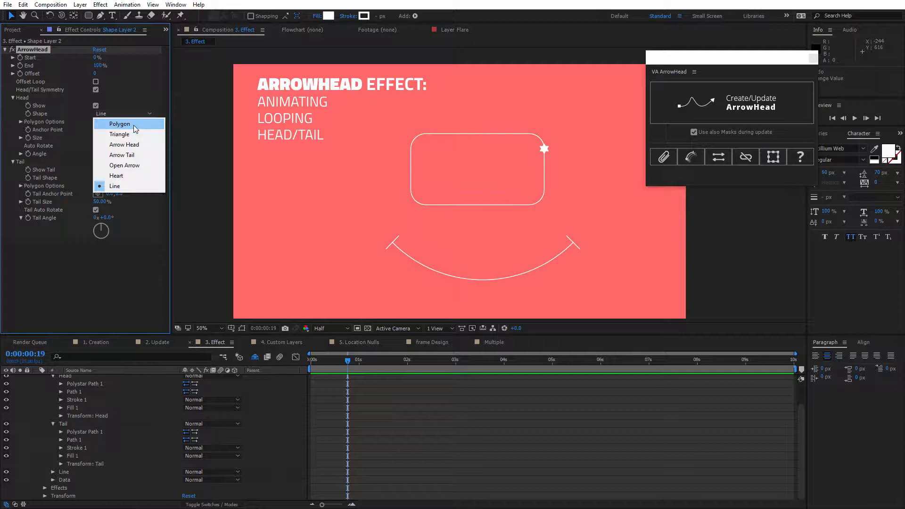
{"action": "left_click", "coordinate": [134, 124]}
{"action": "left_click", "coordinate": [21, 122]}
{"action": "left_click", "coordinate": [95, 130]}
{"action": "type", "text": "4"}
{"action": "key", "text": "Return"}
{"action": "left_click", "coordinate": [100, 137]}
{"action": "type", "text": "20"}
{"action": "key", "text": "Return"}
Set the square head's Size to 200%
{"action": "left_click", "coordinate": [100, 161]}
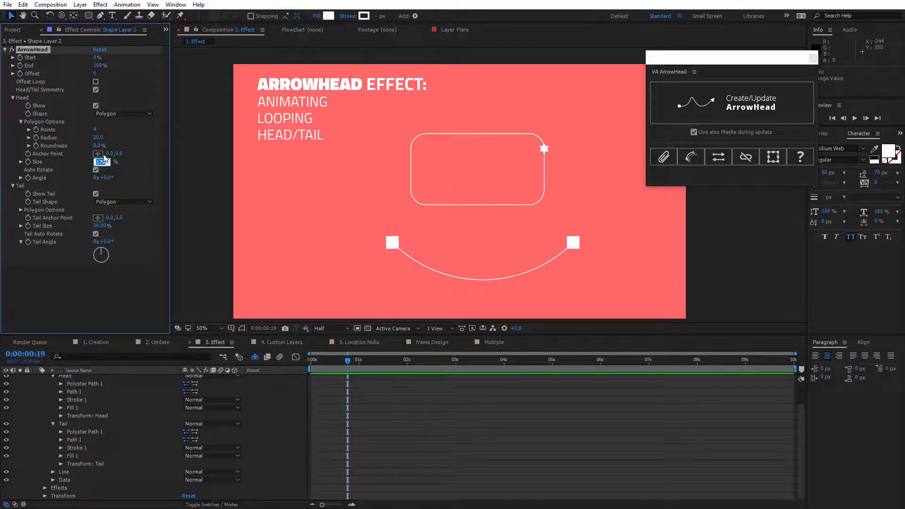
{"action": "type", "text": "300"}
{"action": "key", "text": "Return"}
Set the square head's Angle to 45° and turn off its Auto Rotate
{"action": "left_click", "coordinate": [106, 178]}
{"action": "type", "text": "25"}
{"action": "key", "text": "Return"}
{"action": "left_click_drag", "start_coordinate": [120, 176], "coordinate": [131, 176]}
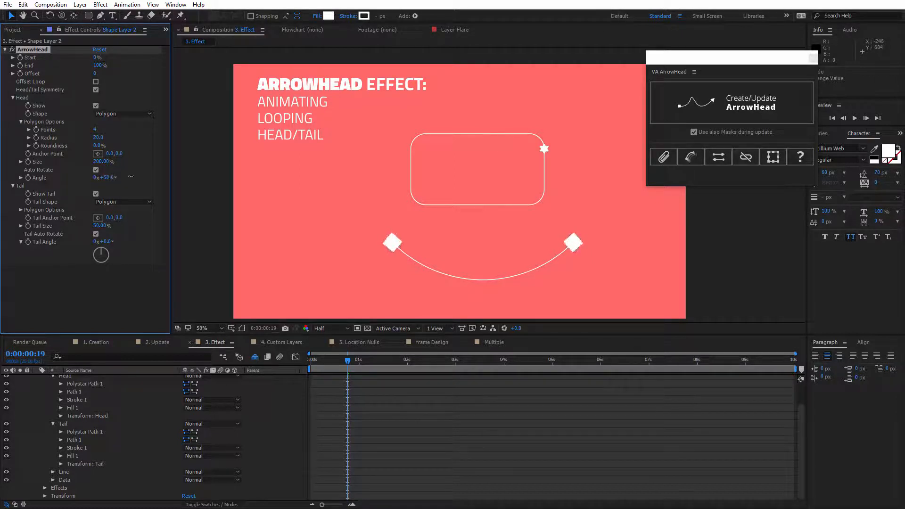
{"action": "left_click", "coordinate": [95, 170]}
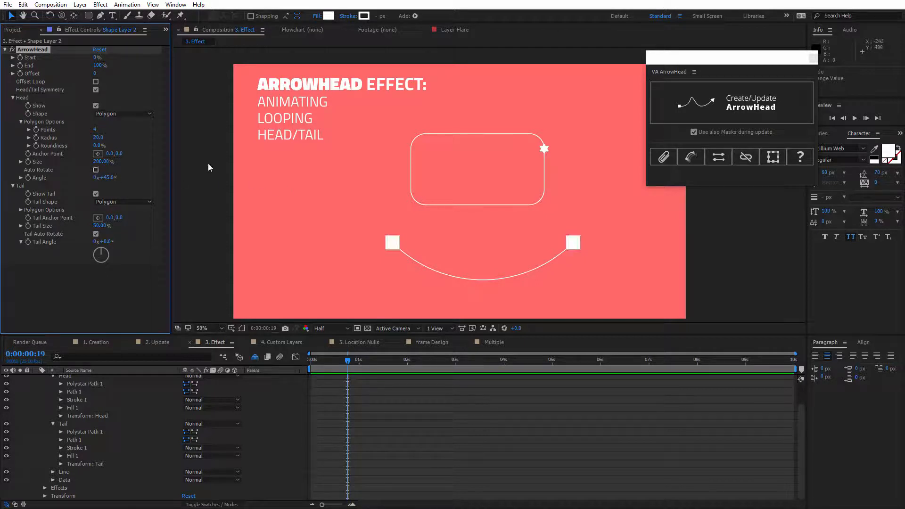
Try a shorter End value and a different head Angle, and reset the ArrowHead effect to its defaults
{"action": "mouse_move", "coordinate": [100, 66]}
{"action": "left_mouse_down"}
{"action": "mouse_move", "coordinate": [94, 72]}
{"action": "mouse_move", "coordinate": [105, 80]}
{"action": "left_mouse_up"}
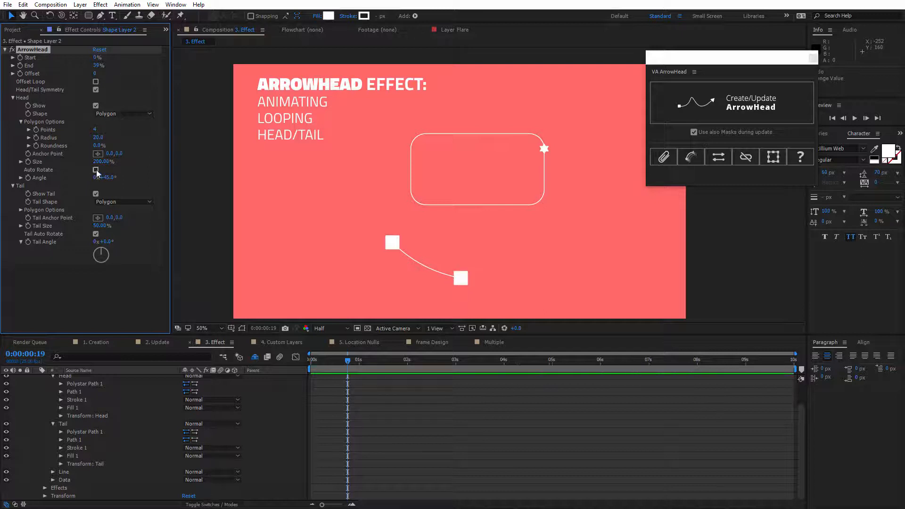
{"action": "mouse_move", "coordinate": [103, 178]}
{"action": "left_mouse_down"}
{"action": "mouse_move", "coordinate": [90, 178]}
{"action": "mouse_move", "coordinate": [116, 171]}
{"action": "left_mouse_up"}
{"action": "left_click", "coordinate": [98, 49]}
{"action": "left_click", "coordinate": [12, 97]}
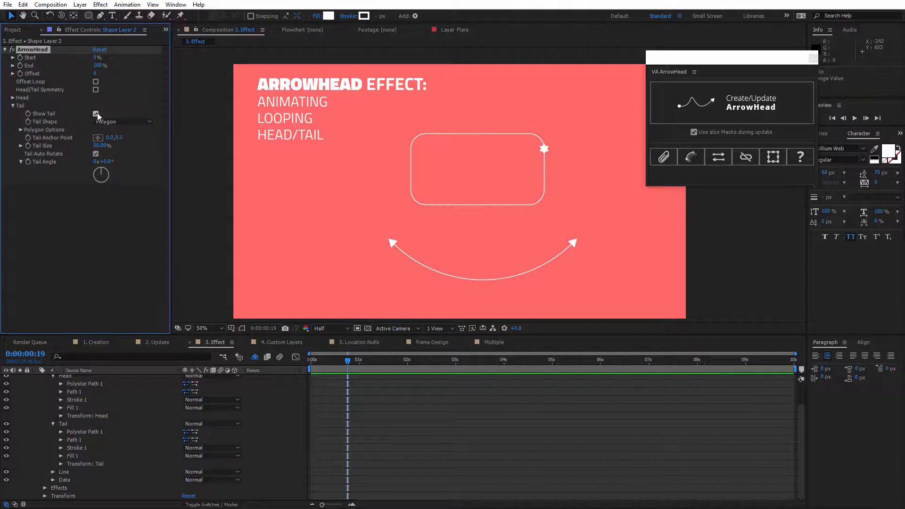
Set the curved arrow's Tail Shape to Arrow Tail, its End to 54% and its Start to 20%
{"action": "left_click", "coordinate": [146, 122]}
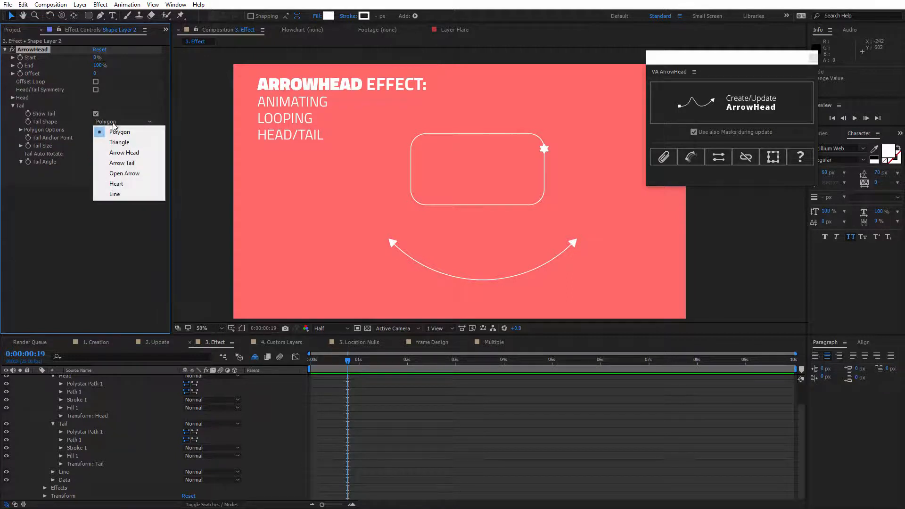
{"action": "left_click", "coordinate": [133, 162]}
{"action": "mouse_move", "coordinate": [96, 66]}
{"action": "left_mouse_down"}
{"action": "mouse_move", "coordinate": [84, 66]}
{"action": "mouse_move", "coordinate": [102, 57]}
{"action": "left_mouse_up"}
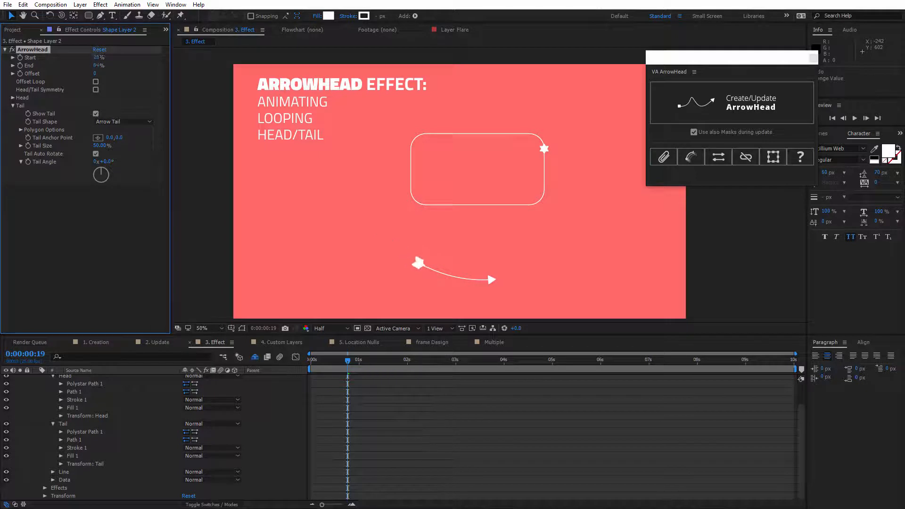
{"action": "mouse_move", "coordinate": [109, 162]}
{"action": "left_mouse_down"}
{"action": "mouse_move", "coordinate": [97, 161]}
{"action": "mouse_move", "coordinate": [106, 148]}
{"action": "left_mouse_up"}
{"action": "key", "text": "ctrl+z"}
{"action": "key", "text": "ctrl+z"}
{"action": "left_click", "coordinate": [12, 106]}
Animate the curved arrow's Offset with keyframes from 0 at 0:00:00:00 to 237 at 0:00:01:17
{"action": "key", "text": "Home"}
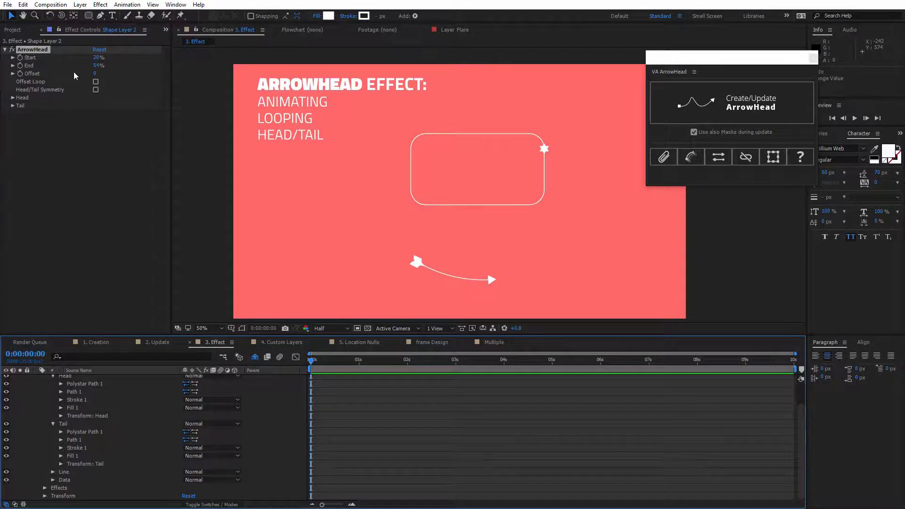
{"action": "left_click", "coordinate": [20, 74]}
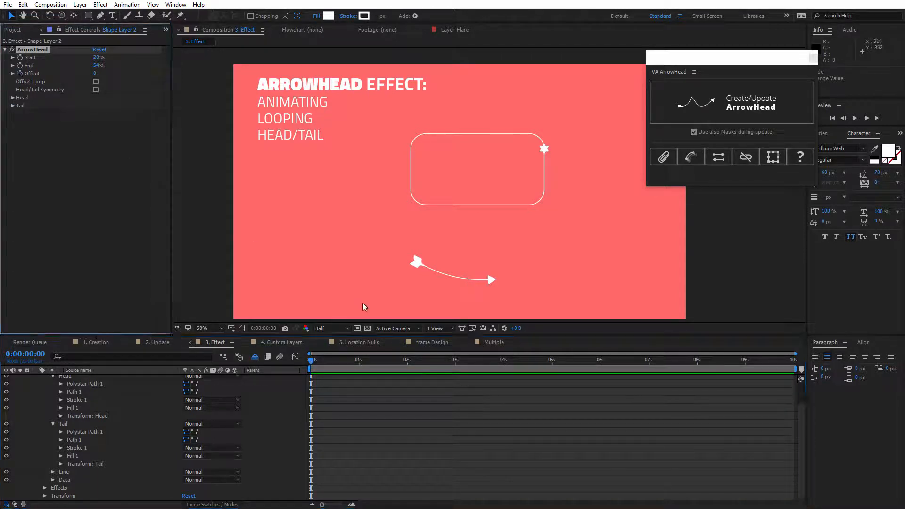
{"action": "left_click_drag", "start_coordinate": [310, 362], "coordinate": [391, 362]}
{"action": "left_click_drag", "start_coordinate": [95, 75], "coordinate": [197, 74]}
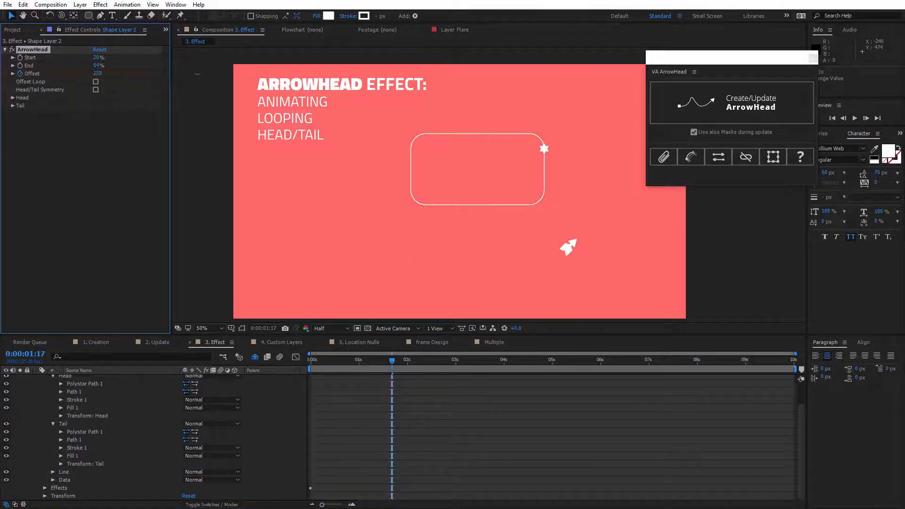
Turn on Offset Loop for the curved arrow, preview the animation and collapse Shape Layer 2
{"action": "left_click", "coordinate": [96, 82]}
{"action": "key", "text": "space"}
{"action": "key", "text": "space"}
{"action": "left_click_drag", "start_coordinate": [103, 420], "coordinate": [105, 449]}
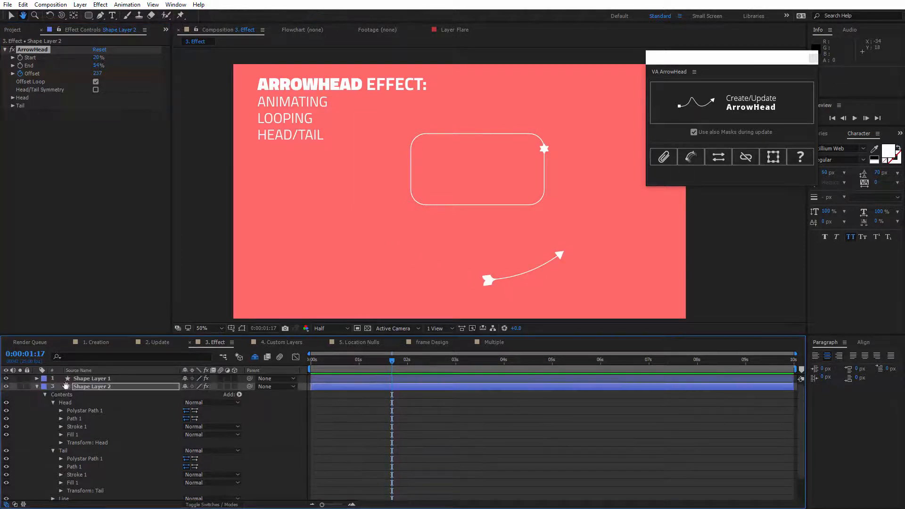
{"action": "left_click", "coordinate": [37, 387]}
Copy the animated ArrowHead effect from Shape Layer 2
{"action": "left_click", "coordinate": [118, 387]}
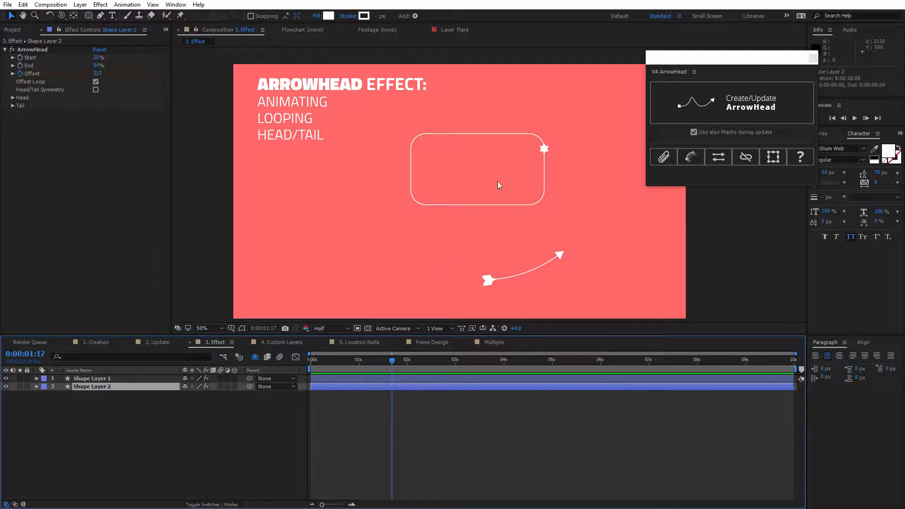
{"action": "left_click", "coordinate": [512, 185]}
{"action": "left_click", "coordinate": [138, 387]}
{"action": "left_click", "coordinate": [114, 379]}
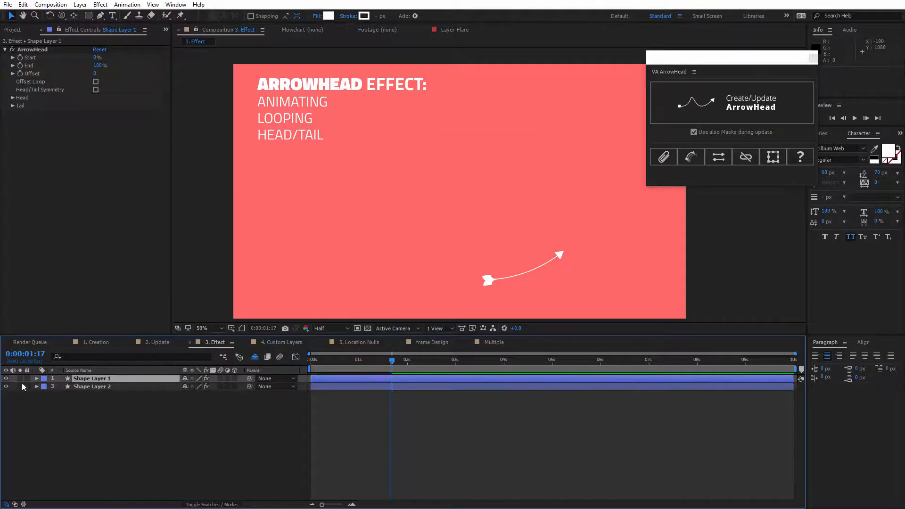
{"action": "left_click", "coordinate": [105, 385]}
{"action": "left_click", "coordinate": [40, 51]}
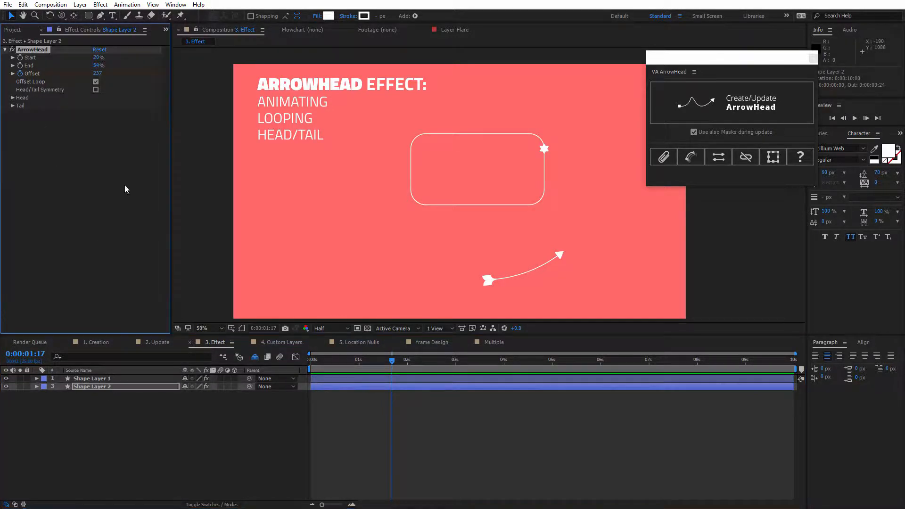
{"action": "left_click", "coordinate": [23, 4]}
{"action": "left_click", "coordinate": [47, 60]}
Duplicate Shape Layer 1 and move the copied rounded rectangle down and left of the original
{"action": "left_click", "coordinate": [118, 379]}
{"action": "key", "text": "ctrl+d"}
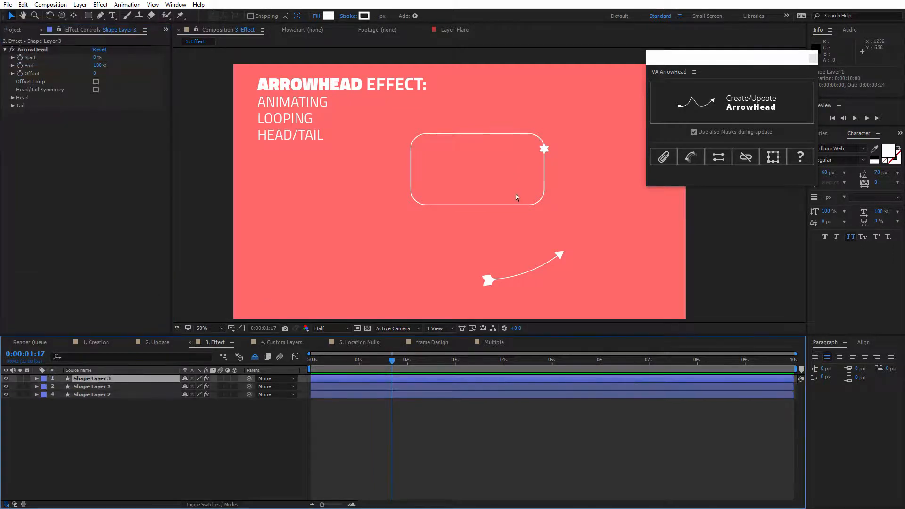
{"action": "left_click_drag", "start_coordinate": [448, 196], "coordinate": [309, 259]}
Paste the copied effect onto Shape Layer 3 and Shape Layer 1 at 0:00:00:00, update all three ArrowHead layers and preview them
{"action": "left_click", "coordinate": [125, 380]}
{"action": "left_click", "coordinate": [117, 386], "text": "shift"}
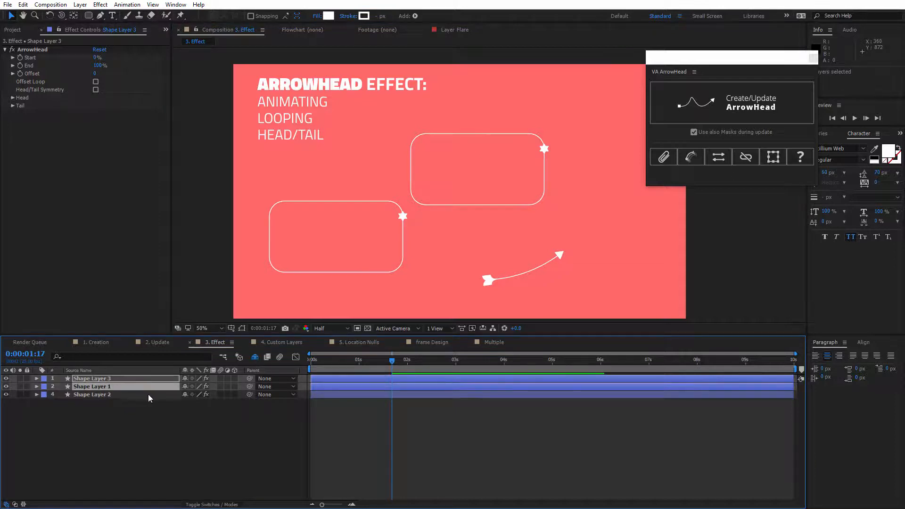
{"action": "key", "text": "Home"}
{"action": "key", "text": "ctrl+v"}
{"action": "left_click_drag", "start_coordinate": [136, 424], "coordinate": [131, 376]}
{"action": "left_click", "coordinate": [742, 113]}
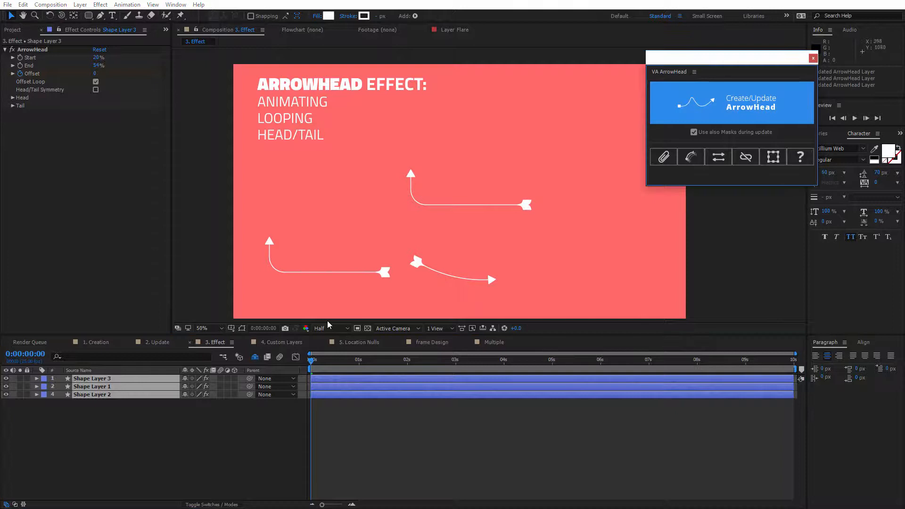
{"action": "key", "text": "space"}
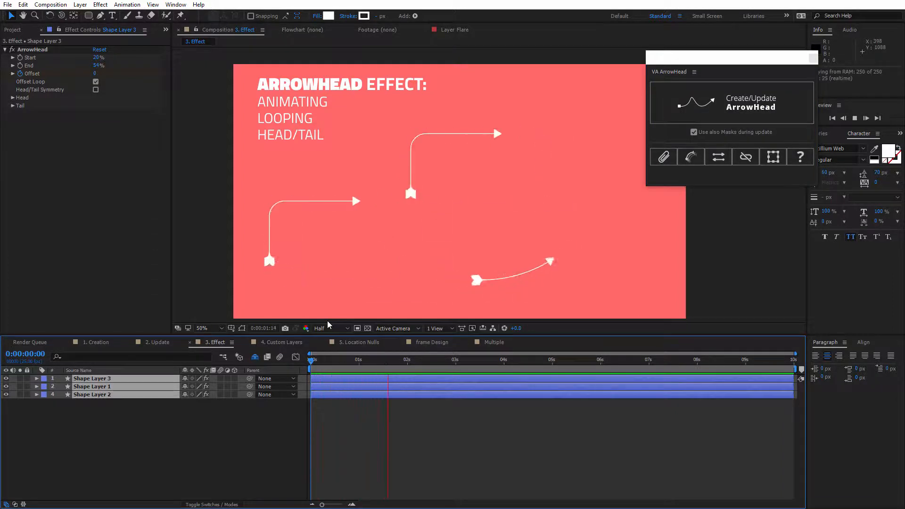
{"action": "key", "text": "space"}
{"action": "left_click_drag", "start_coordinate": [134, 424], "coordinate": [100, 351]}
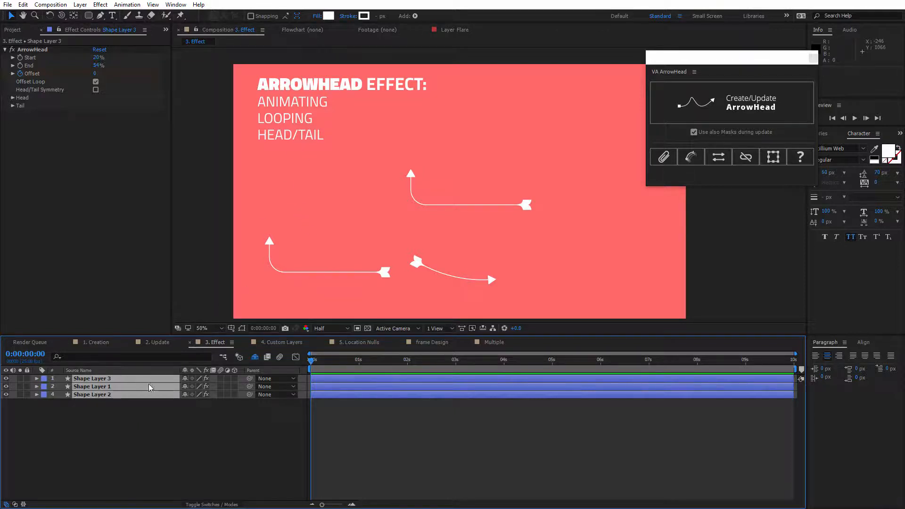
{"action": "left_click", "coordinate": [105, 420]}
{"action": "left_click", "coordinate": [116, 379]}
{"action": "left_click", "coordinate": [138, 387], "text": "ctrl"}
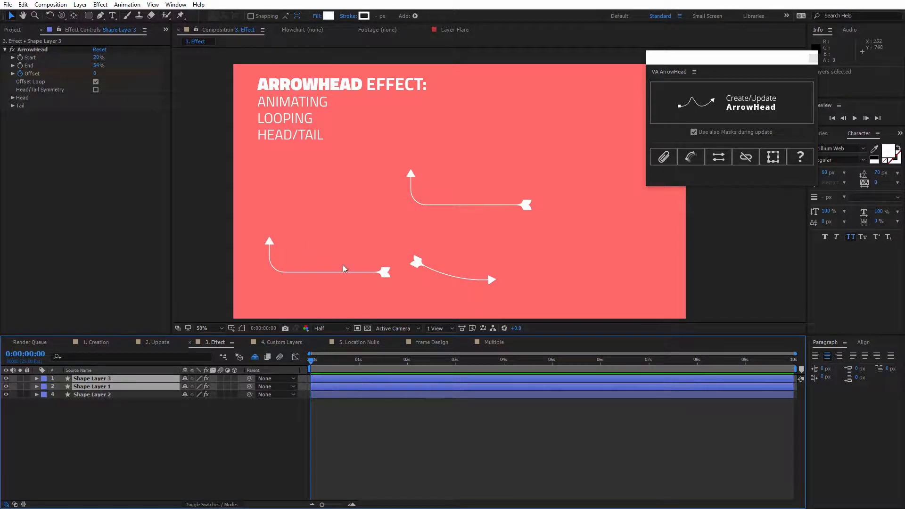
{"action": "left_click", "coordinate": [22, 97]}
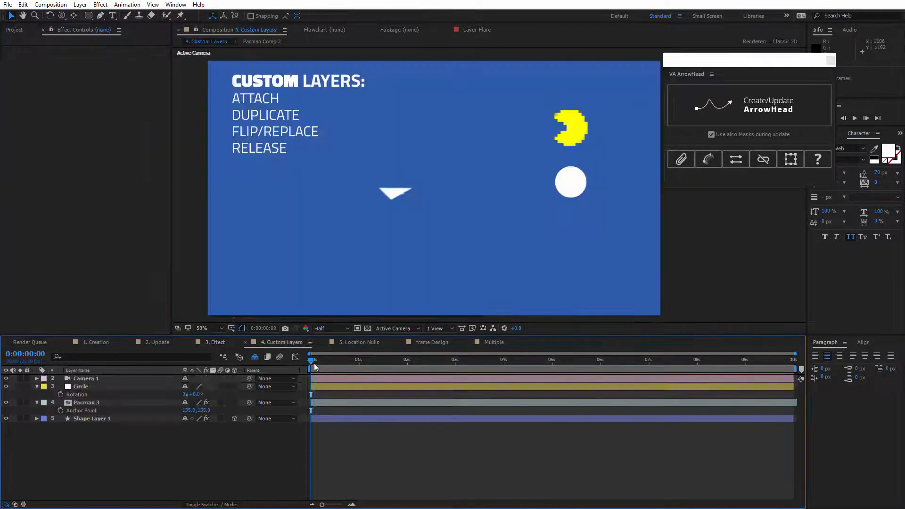
Try attaching both Circle and Pacman 3 to the curved arrow in 4. Custom Layers, and undo the attachment
{"action": "mouse_move", "coordinate": [312, 362]}
{"action": "left_mouse_down"}
{"action": "mouse_move", "coordinate": [363, 367]}
{"action": "mouse_move", "coordinate": [317, 362]}
{"action": "mouse_move", "coordinate": [350, 364]}
{"action": "mouse_move", "coordinate": [324, 363]}
{"action": "left_mouse_up"}
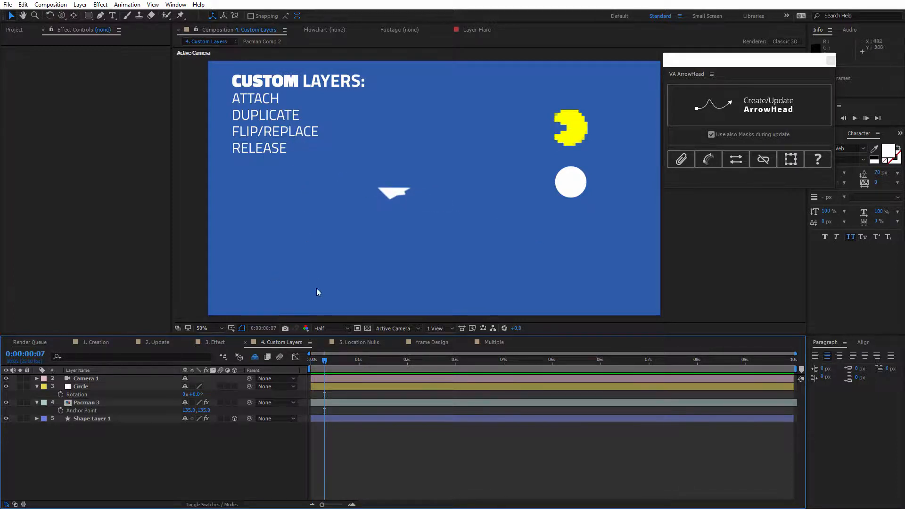
{"action": "left_click_drag", "start_coordinate": [332, 363], "coordinate": [373, 362]}
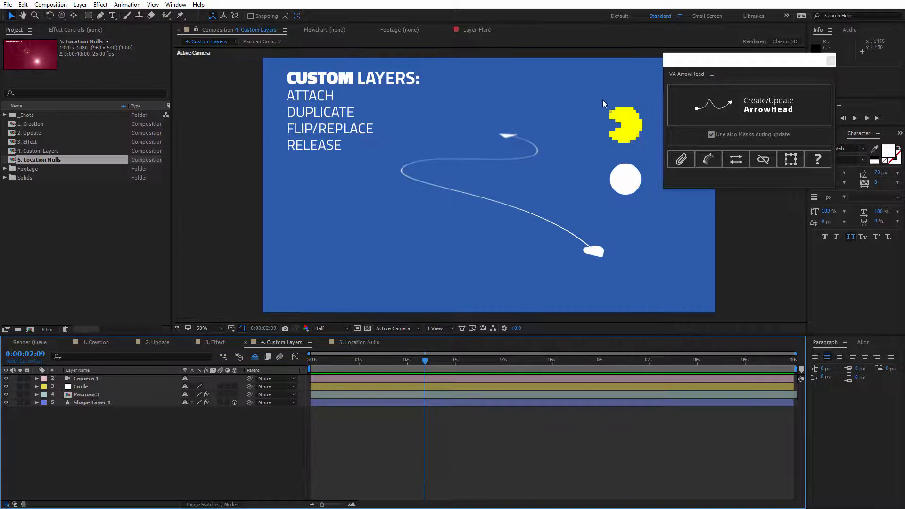
{"action": "left_click_drag", "start_coordinate": [604, 99], "coordinate": [635, 189]}
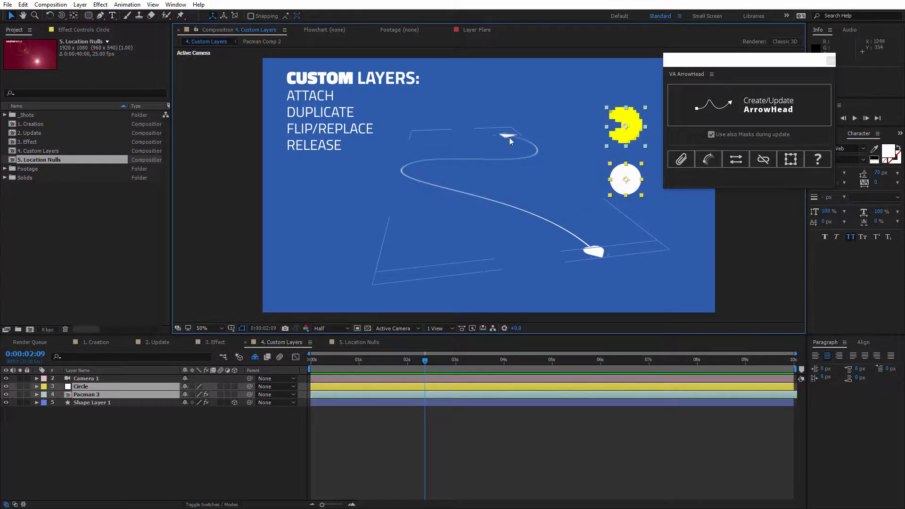
{"action": "left_click", "coordinate": [473, 198], "text": "shift"}
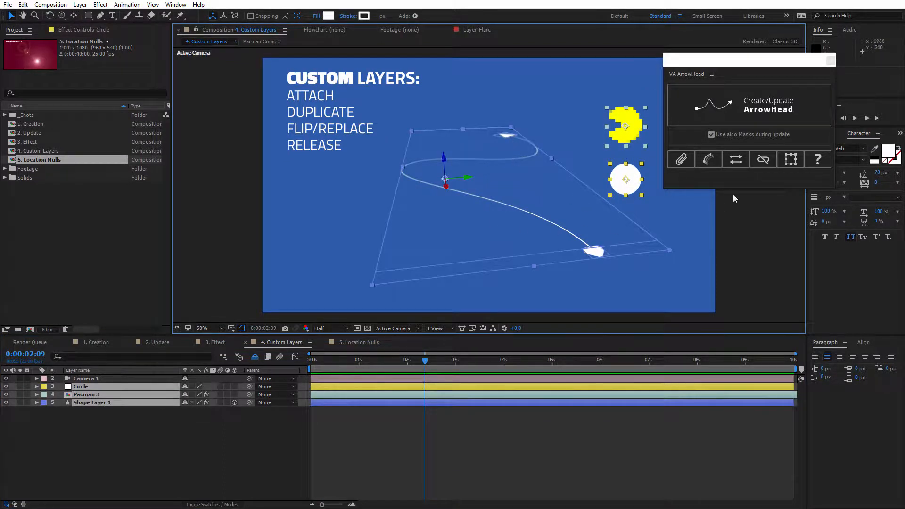
{"action": "left_click_drag", "start_coordinate": [490, 80], "coordinate": [652, 251]}
{"action": "left_click", "coordinate": [681, 161]}
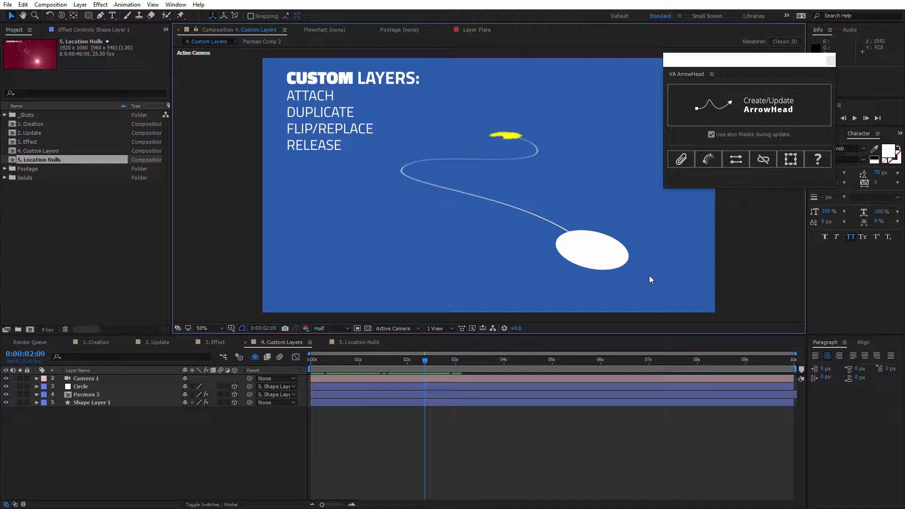
{"action": "key", "text": "ctrl+z"}
{"action": "left_click", "coordinate": [687, 215]}
Try attaching only Pacman 3 to the curved arrow, and undo the attachment
{"action": "left_click", "coordinate": [628, 131]}
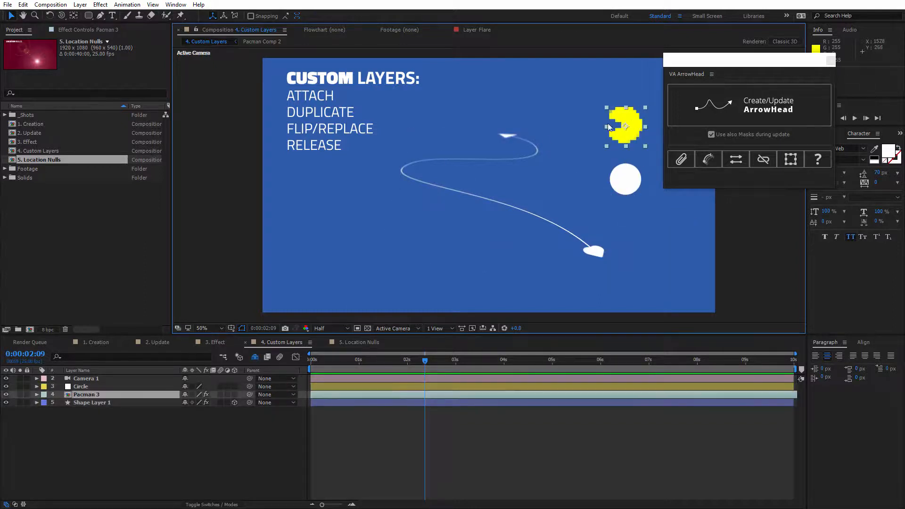
{"action": "left_click", "coordinate": [516, 157], "text": "shift"}
{"action": "left_click", "coordinate": [681, 161]}
{"action": "key", "text": "ctrl+z"}
Attach the Circle layer to both ends of the curved arrow on Shape Layer 1
{"action": "left_click", "coordinate": [627, 176]}
{"action": "left_click", "coordinate": [578, 234], "text": "shift"}
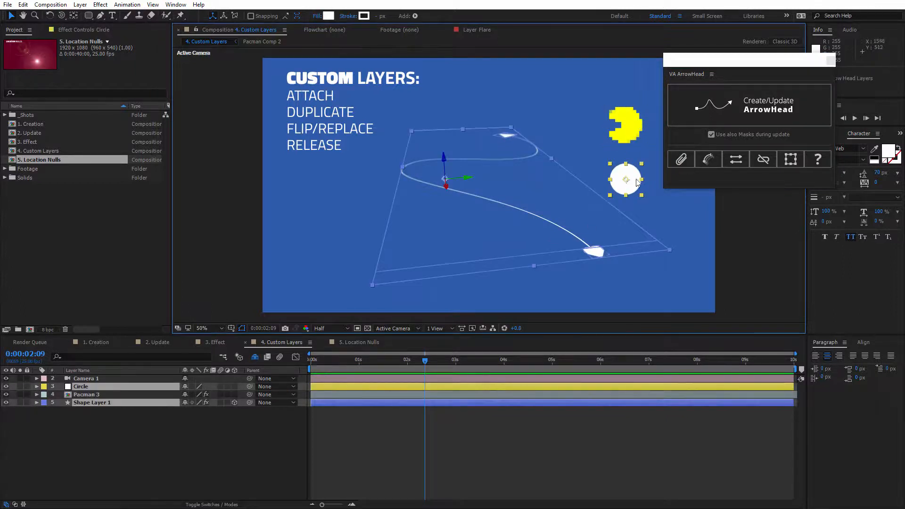
{"action": "left_click", "coordinate": [682, 160]}
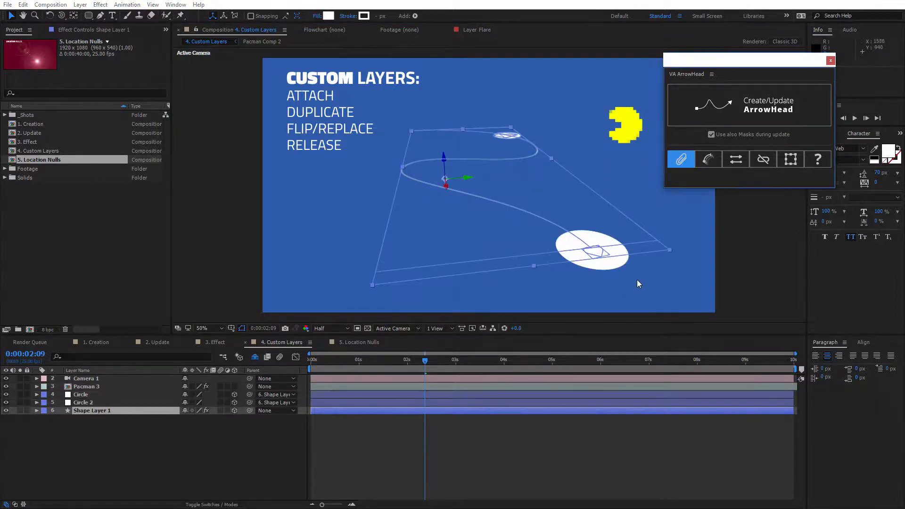
{"action": "left_click", "coordinate": [588, 297]}
Set the Auto-Orientation of Circle and Circle 2 to Orient Towards Camera
{"action": "left_click", "coordinate": [595, 257]}
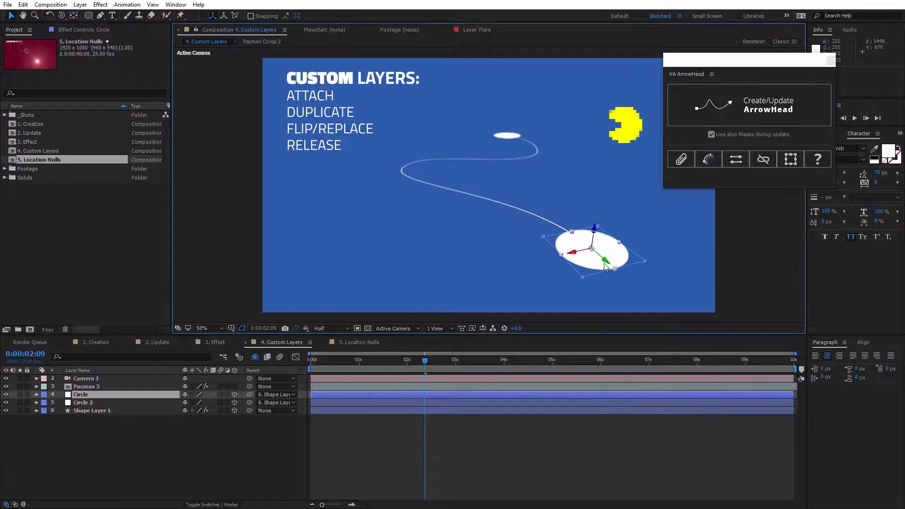
{"action": "left_click", "coordinate": [498, 135], "text": "shift"}
{"action": "right_click", "coordinate": [595, 238]}
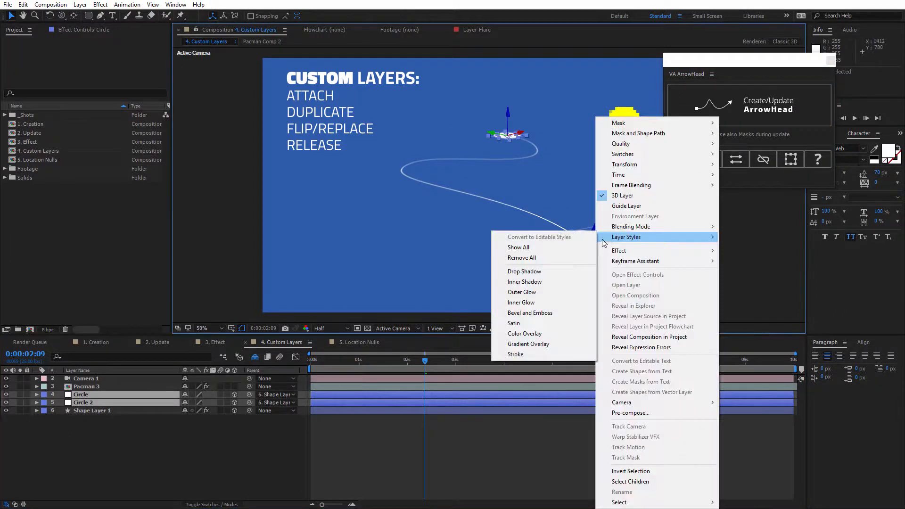
{"action": "mouse_move", "coordinate": [625, 166]}
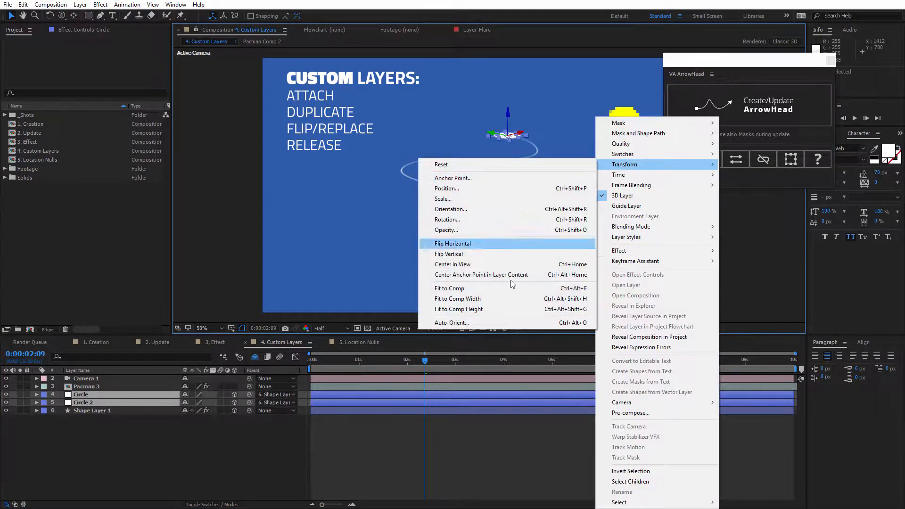
{"action": "left_click", "coordinate": [505, 324]}
{"action": "left_click", "coordinate": [423, 229]}
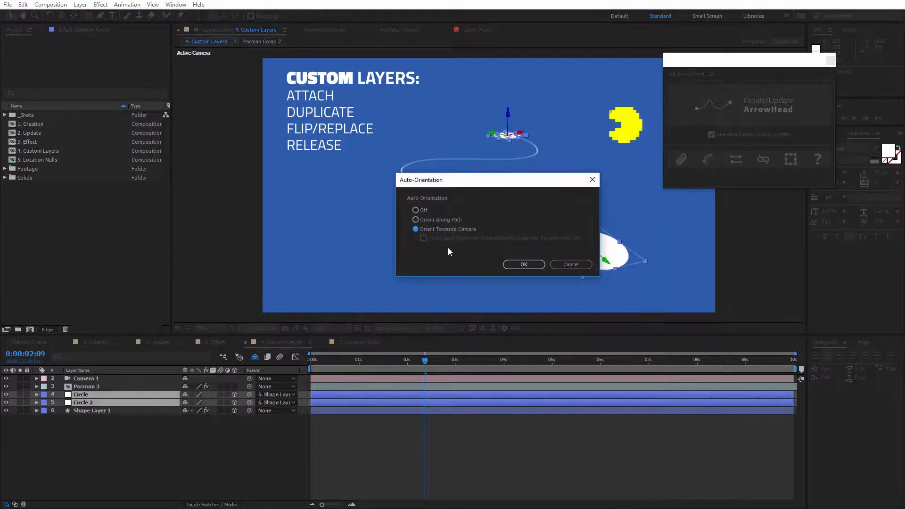
{"action": "left_click", "coordinate": [524, 265]}
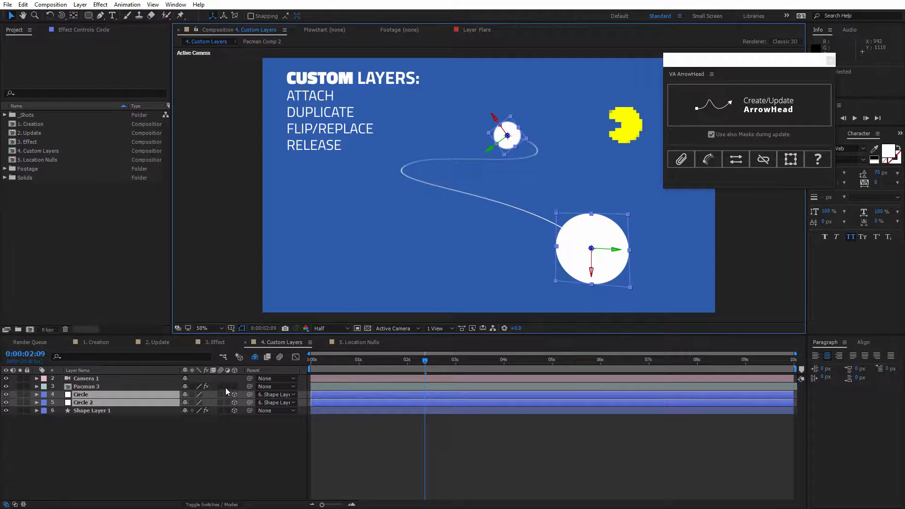
Scale Circle and Circle 2 to 22.2% and orbit the camera around the arrow
{"action": "key", "text": "s"}
{"action": "left_click_drag", "start_coordinate": [194, 402], "coordinate": [189, 403]}
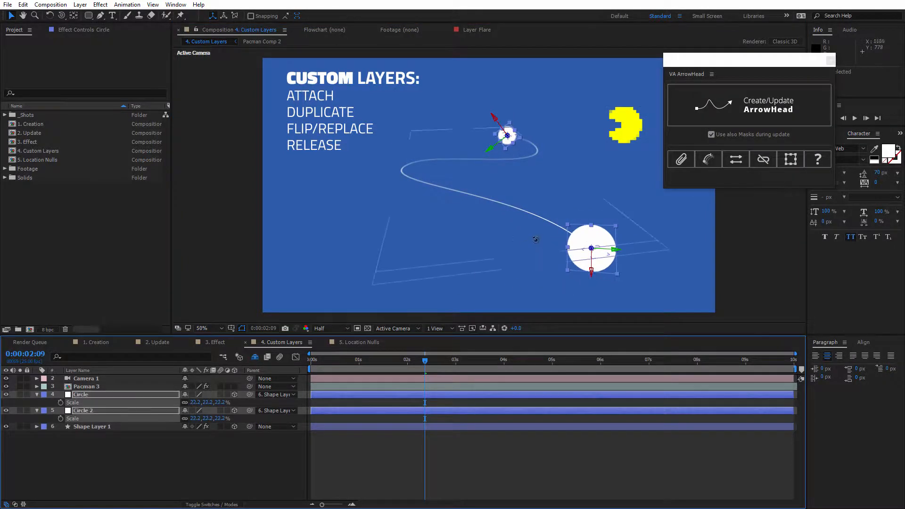
{"action": "key", "text": "c"}
{"action": "left_click_drag", "start_coordinate": [537, 240], "coordinate": [543, 270]}
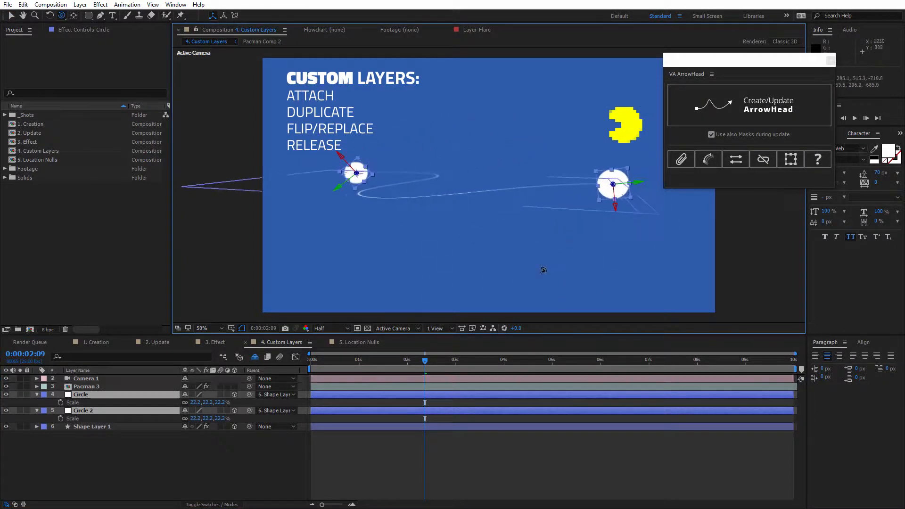
{"action": "left_click_drag", "start_coordinate": [645, 196], "coordinate": [536, 246]}
Turn on Head/Tail Symmetry in Shape Layer 1's ArrowHead effect and open its Head settings
{"action": "left_click", "coordinate": [6, 395]}
{"action": "left_click", "coordinate": [6, 394]}
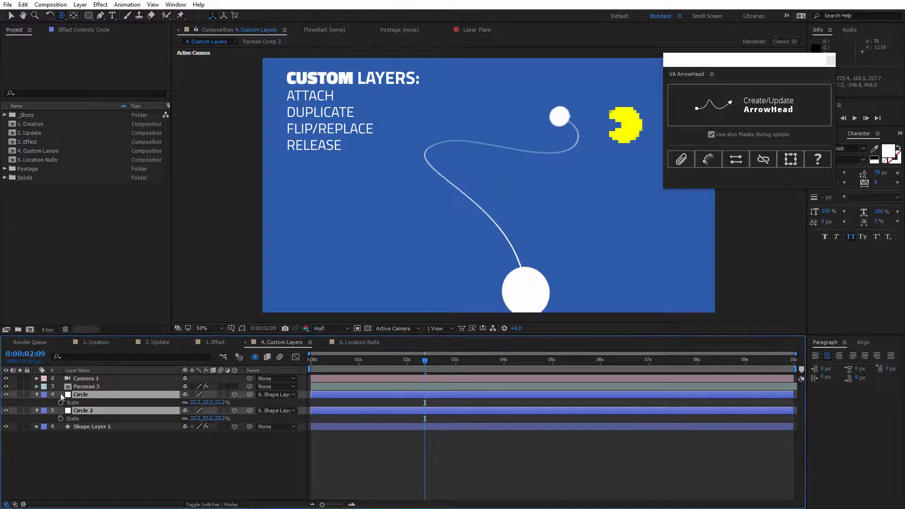
{"action": "left_click", "coordinate": [92, 427]}
{"action": "left_click", "coordinate": [91, 31]}
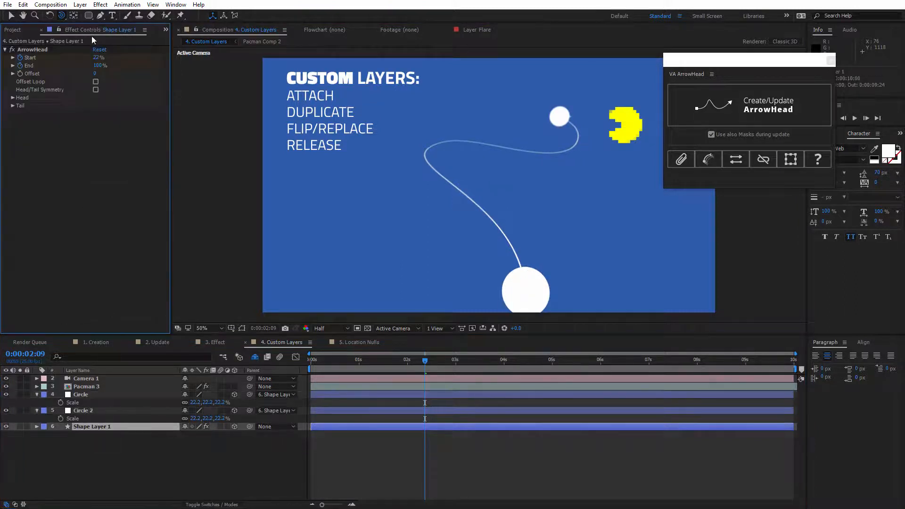
{"action": "left_click", "coordinate": [13, 98]}
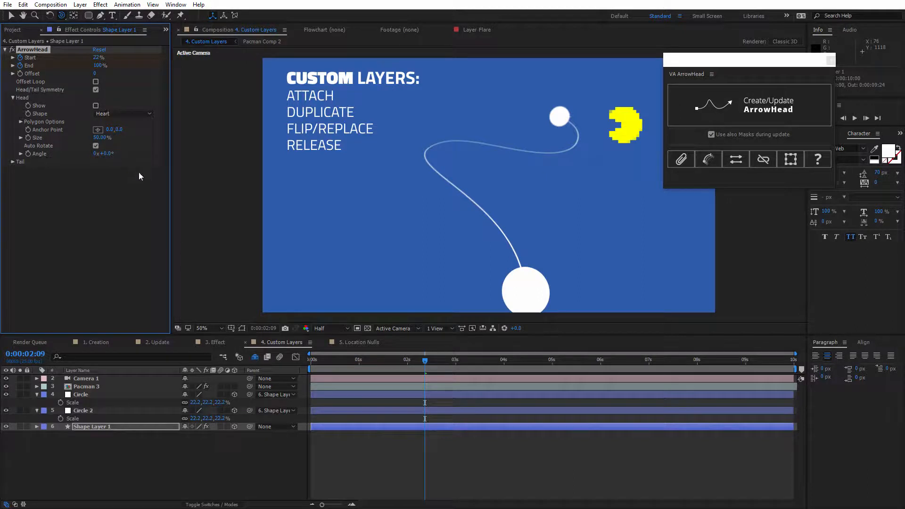
{"action": "mouse_move", "coordinate": [590, 206]}
{"action": "left_mouse_down"}
{"action": "mouse_move", "coordinate": [576, 153]}
{"action": "mouse_move", "coordinate": [606, 193]}
{"action": "mouse_move", "coordinate": [603, 238]}
{"action": "left_mouse_up"}
{"action": "key", "text": "v"}
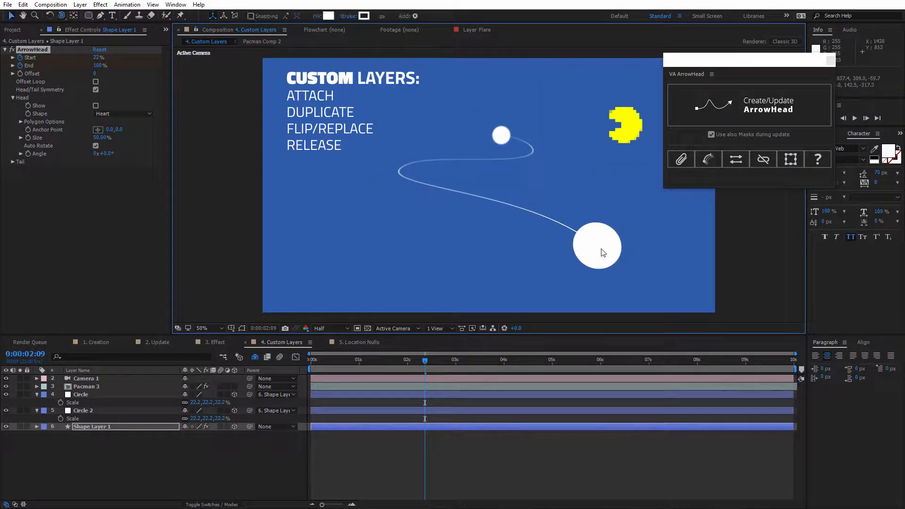
Release Circle and Circle 2 from the arrow and delete the Circle 2 layer
{"action": "left_click", "coordinate": [124, 394]}
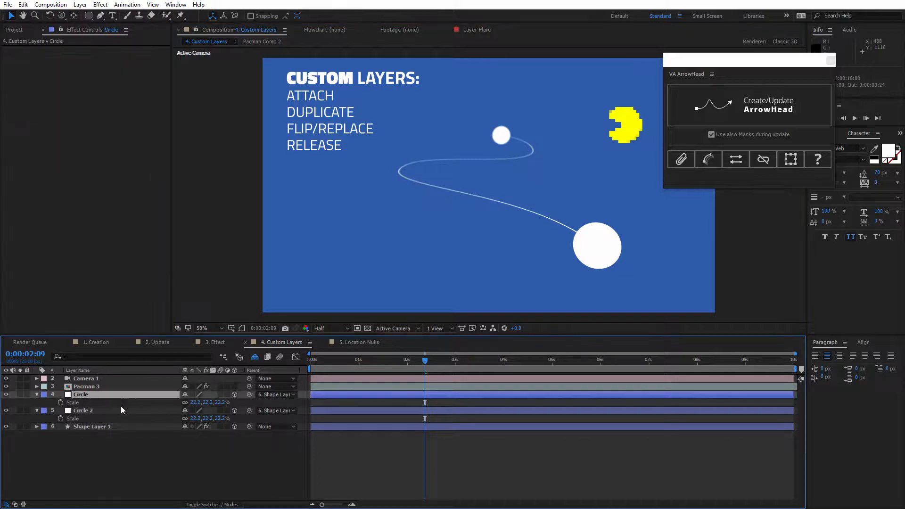
{"action": "left_click", "coordinate": [121, 410], "text": "ctrl"}
{"action": "left_click", "coordinate": [763, 160]}
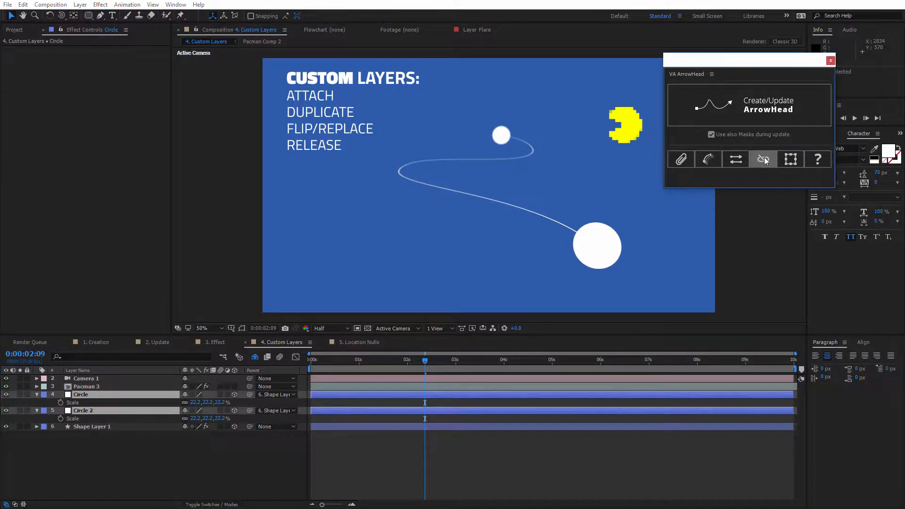
{"action": "left_click", "coordinate": [763, 160]}
{"action": "left_click", "coordinate": [104, 409]}
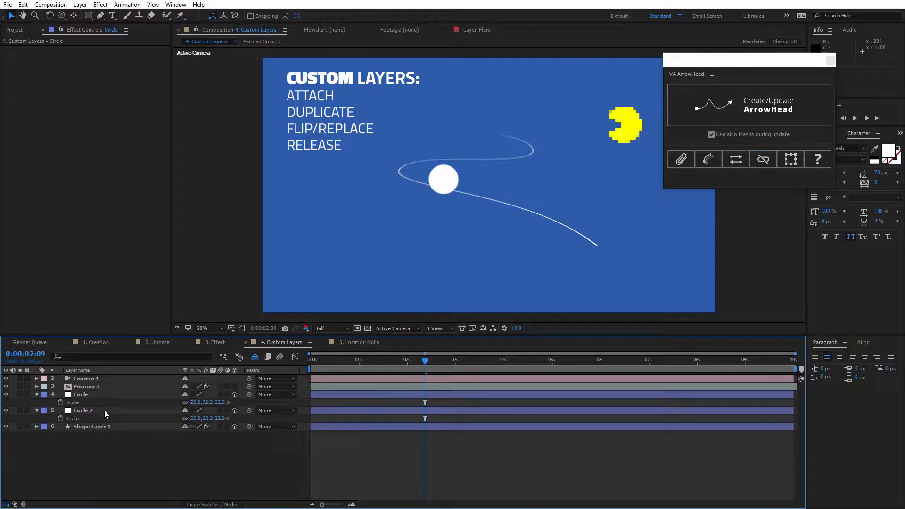
{"action": "key", "text": "Delete"}
Make Circle a 2D layer beside Pacman 3, and attach Pacman 3 as head and Circle as tail of Shape Layer 1's arrow
{"action": "left_click", "coordinate": [113, 394]}
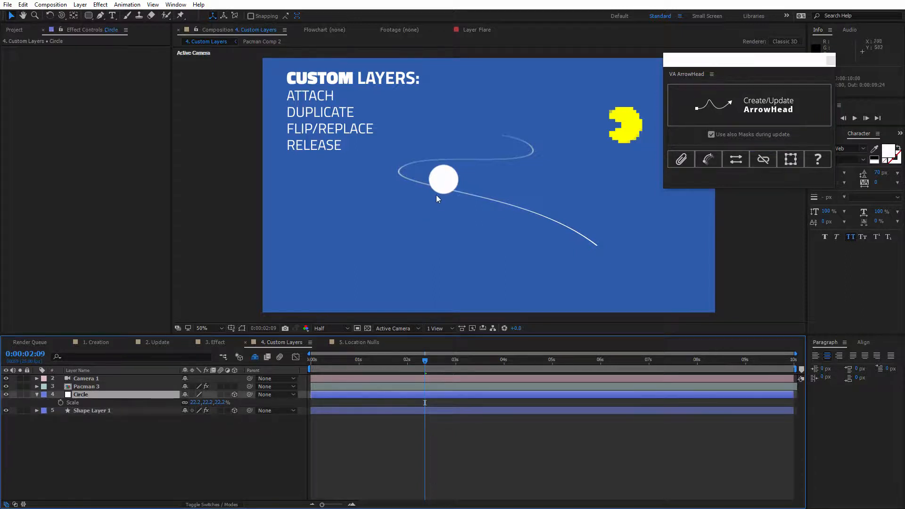
{"action": "left_click_drag", "start_coordinate": [447, 184], "coordinate": [634, 177]}
{"action": "left_click", "coordinate": [236, 394]}
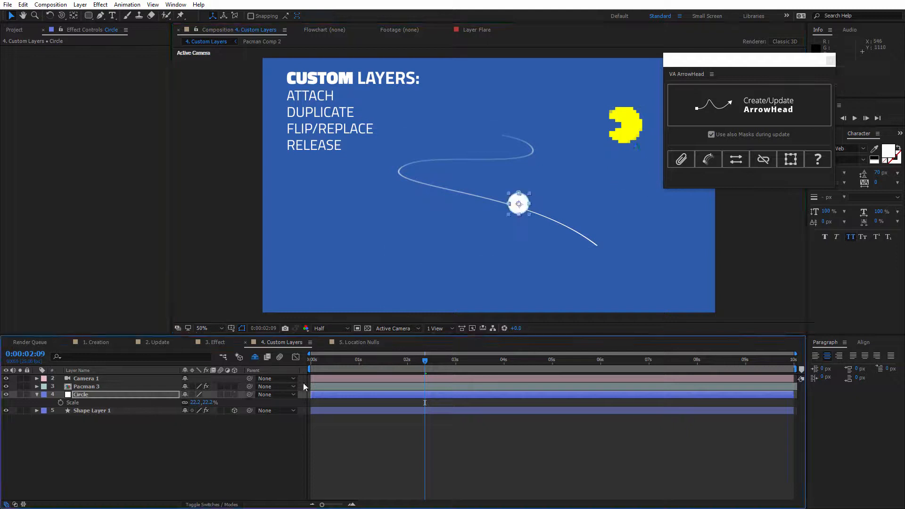
{"action": "left_click_drag", "start_coordinate": [515, 202], "coordinate": [647, 153]}
{"action": "left_click_drag", "start_coordinate": [268, 426], "coordinate": [297, 387]}
{"action": "left_click", "coordinate": [684, 162]}
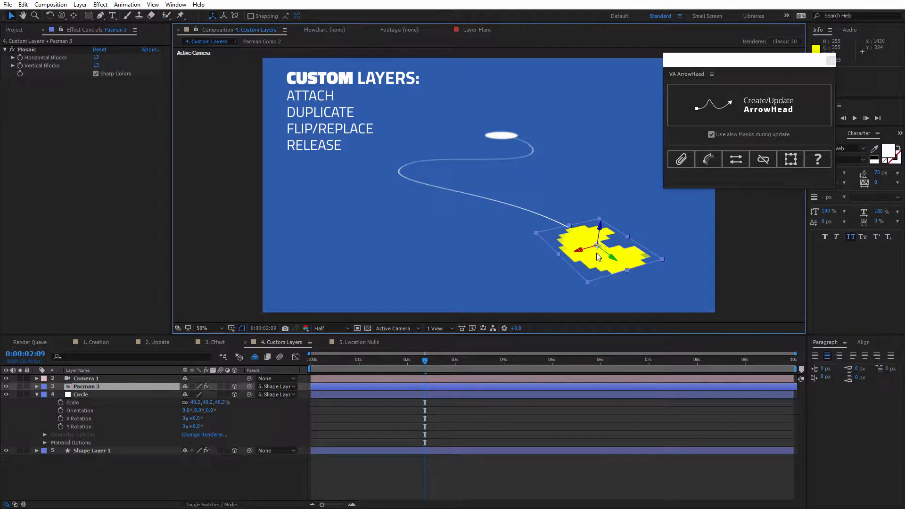
Rotate Pacman 3 around its Z axis to an orientation of about 94.8°
{"action": "key", "text": "w"}
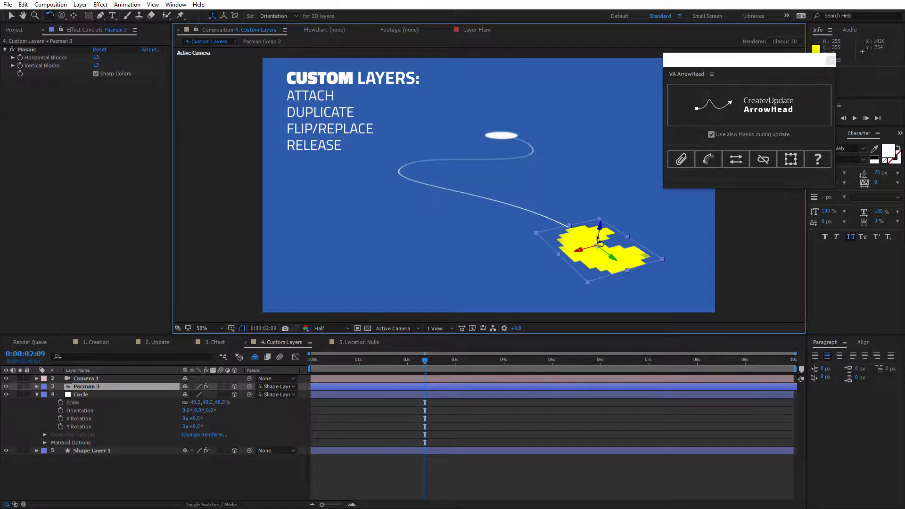
{"action": "left_click_drag", "start_coordinate": [599, 236], "coordinate": [574, 225]}
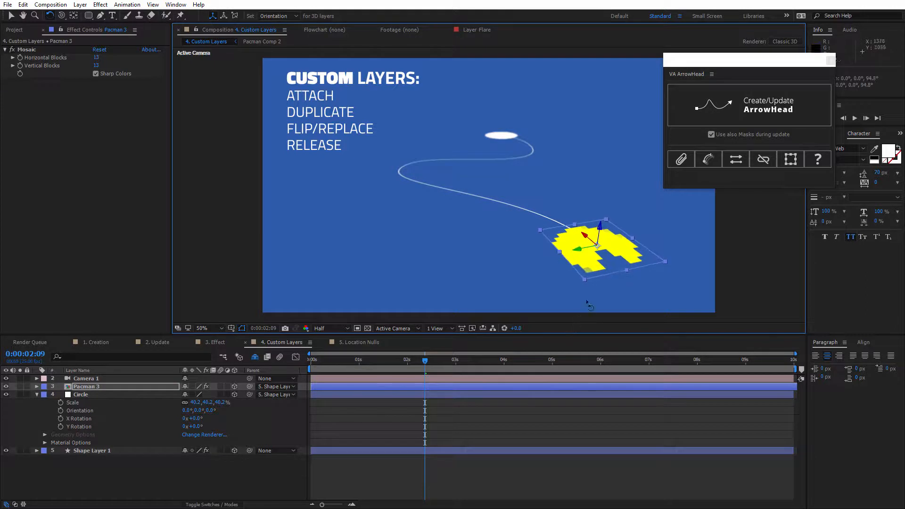
{"action": "key", "text": "v"}
Try offsetting Pacman 3's anchor point, position and Z rotation, and undo these changes
{"action": "mouse_move", "coordinate": [586, 261]}
{"action": "left_mouse_down"}
{"action": "mouse_move", "coordinate": [567, 265]}
{"action": "mouse_move", "coordinate": [586, 262]}
{"action": "left_mouse_up"}
{"action": "key", "text": "a"}
{"action": "left_click_drag", "start_coordinate": [192, 396], "coordinate": [219, 396]}
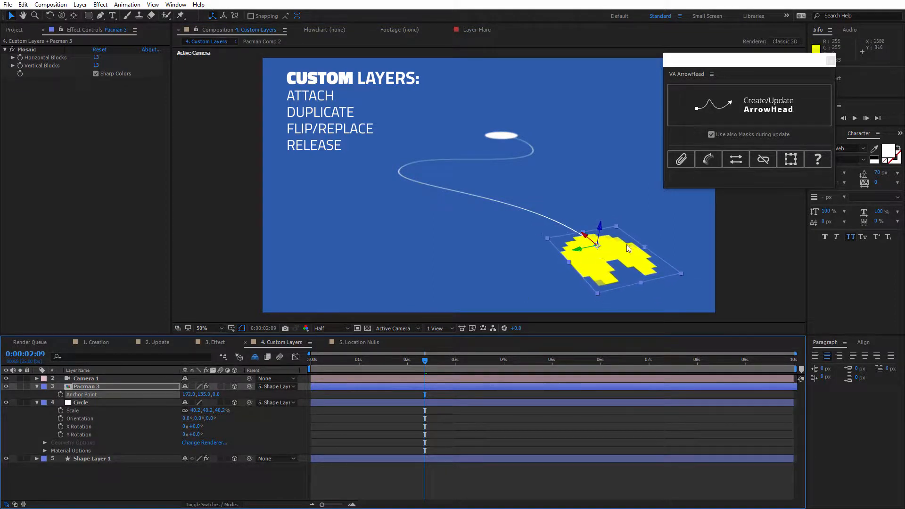
{"action": "left_click_drag", "start_coordinate": [617, 253], "coordinate": [620, 240]}
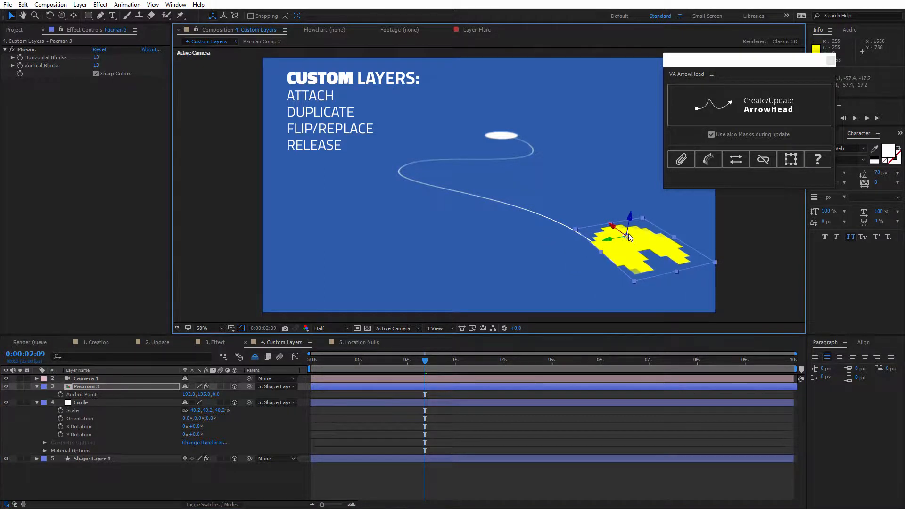
{"action": "key", "text": "r"}
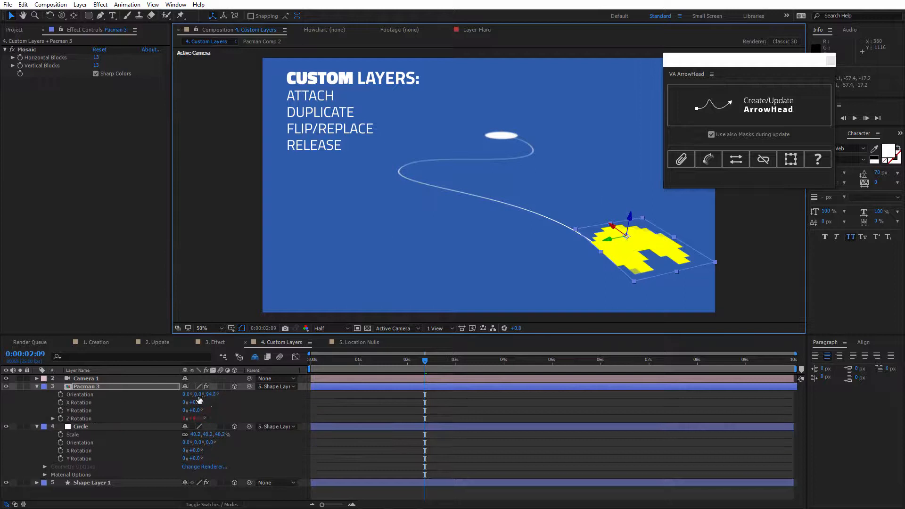
{"action": "left_click_drag", "start_coordinate": [197, 419], "coordinate": [480, 309]}
{"action": "key", "text": "ctrl+z"}
{"action": "key", "text": "ctrl+z"}
{"action": "key", "text": "ctrl+z"}
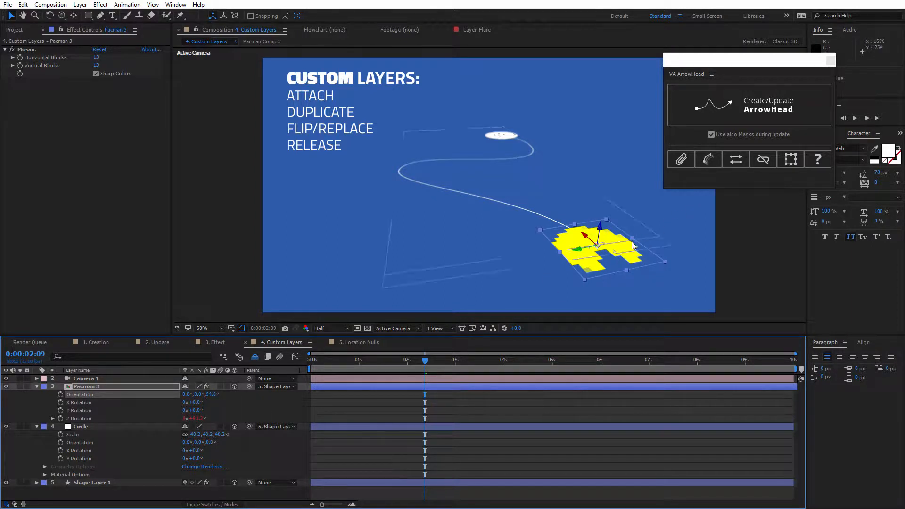
Examine the expressions on Pacman 3, Circle and Shape Layer 1, and collapse the layers
{"action": "left_click_drag", "start_coordinate": [611, 130], "coordinate": [504, 311]}
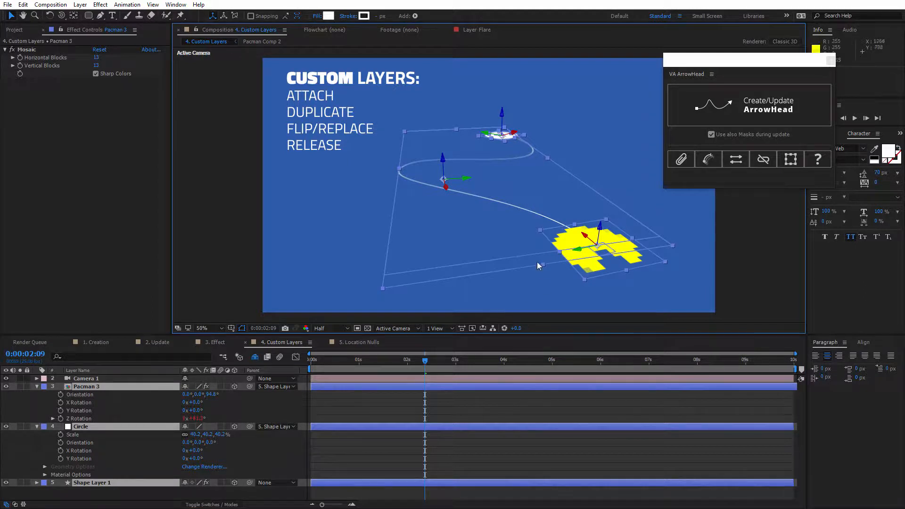
{"action": "key", "text": "ctrl+a"}
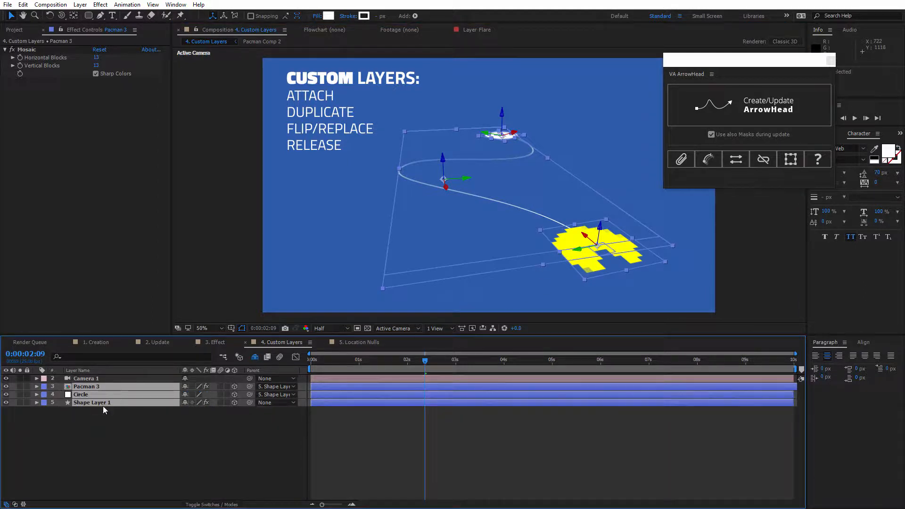
{"action": "key", "text": "e"}
{"action": "key", "text": "e"}
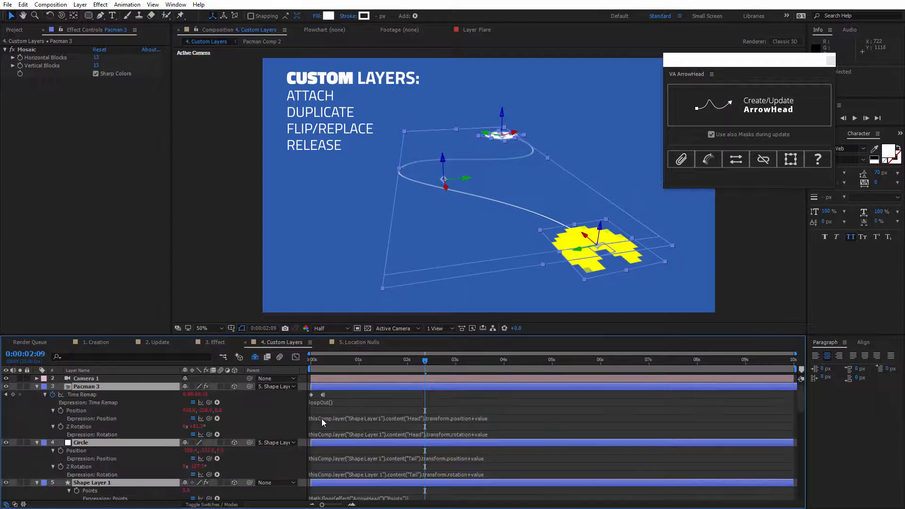
{"action": "key", "text": "h"}
{"action": "scroll", "coordinate": [259, 441], "scroll_direction": "down", "scroll_amount": 10}
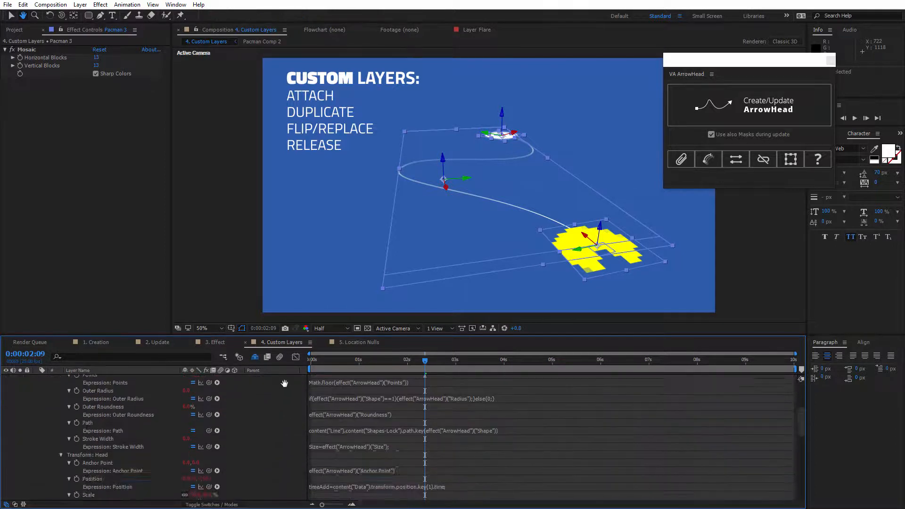
{"action": "scroll", "coordinate": [282, 441], "scroll_direction": "up", "scroll_amount": 10}
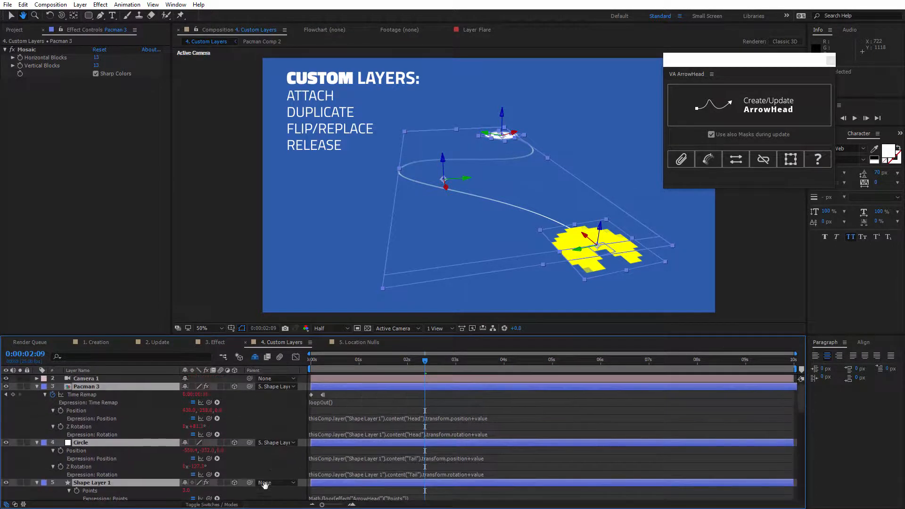
{"action": "key", "text": "v"}
{"action": "key", "text": "u"}
{"action": "key", "text": "y"}
Duplicate the Pacman 3, Circle and Shape Layer 1 arrow set twice with ArrowHead, grouping each copy's layers above the existing set
{"action": "left_click", "coordinate": [151, 426]}
{"action": "left_click", "coordinate": [116, 379]}
{"action": "left_click", "coordinate": [113, 386]}
{"action": "left_click", "coordinate": [112, 402], "text": "shift"}
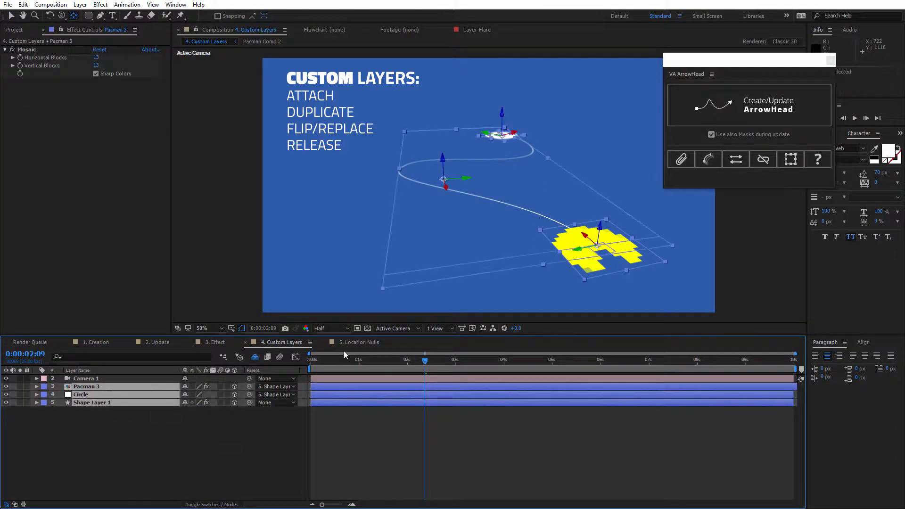
{"action": "left_click", "coordinate": [709, 161]}
{"action": "left_click", "coordinate": [711, 159]}
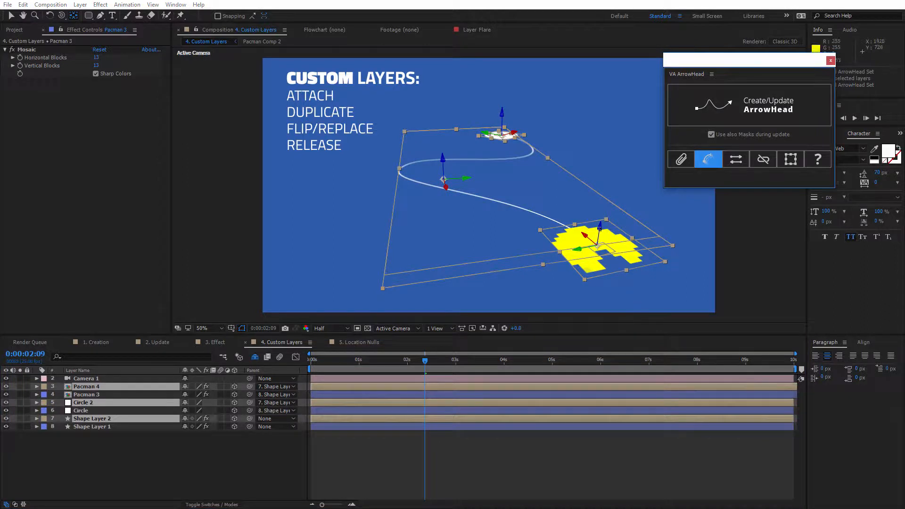
{"action": "left_click_drag", "start_coordinate": [112, 420], "coordinate": [109, 391]}
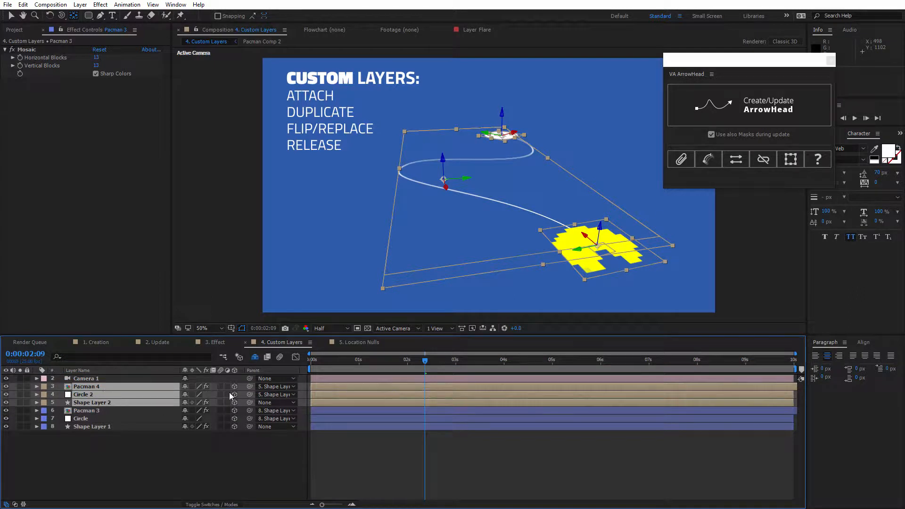
{"action": "left_click", "coordinate": [708, 160]}
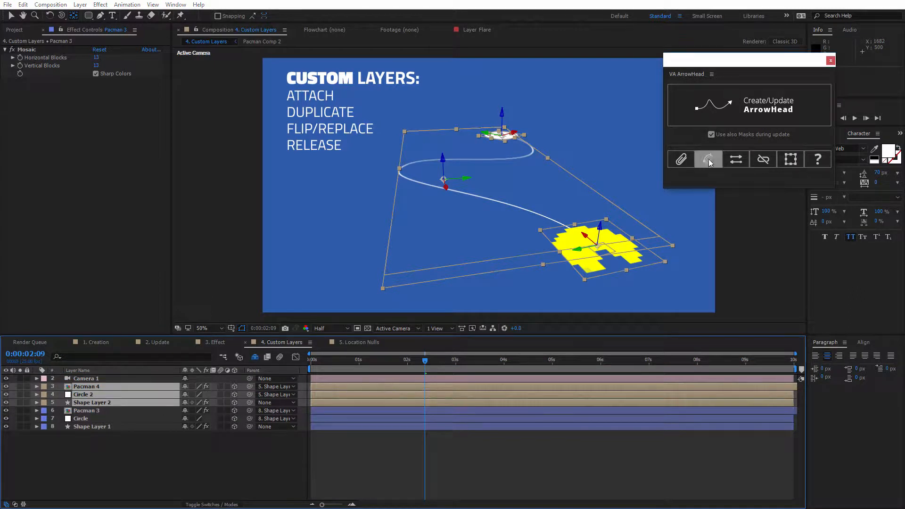
{"action": "left_click_drag", "start_coordinate": [108, 416], "coordinate": [151, 394]}
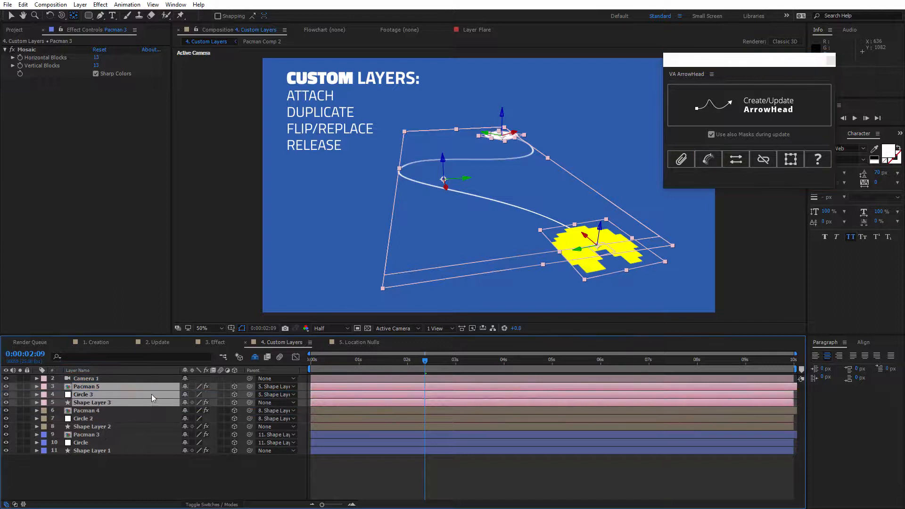
Move and rotate the duplicated arrows on Shape Layer 2 and Shape Layer 3 away from the original at 0:00:00:20
{"action": "left_click", "coordinate": [141, 402]}
{"action": "key", "text": "v"}
{"action": "left_click_drag", "start_coordinate": [422, 165], "coordinate": [400, 207]}
{"action": "left_click_drag", "start_coordinate": [529, 162], "coordinate": [608, 155]}
{"action": "mouse_move", "coordinate": [360, 361]}
{"action": "left_mouse_down"}
{"action": "mouse_move", "coordinate": [337, 361]}
{"action": "mouse_move", "coordinate": [349, 361]}
{"action": "left_mouse_up"}
{"action": "key", "text": "w"}
{"action": "left_click_drag", "start_coordinate": [530, 163], "coordinate": [369, 194]}
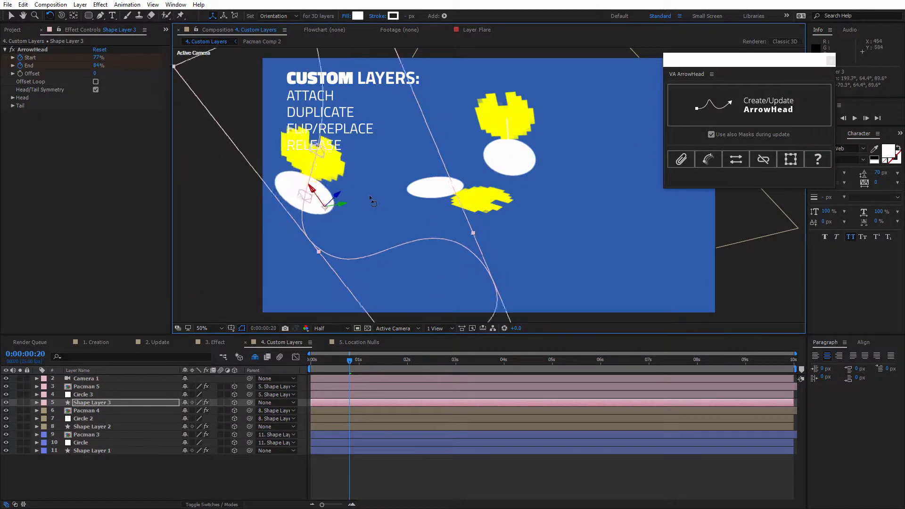
Lay Shape Layer 3 flat again, move it closer to the camera, and preview the three arrow animations
{"action": "left_click", "coordinate": [111, 402]}
{"action": "key", "text": "c"}
{"action": "left_click_drag", "start_coordinate": [383, 258], "coordinate": [406, 252]}
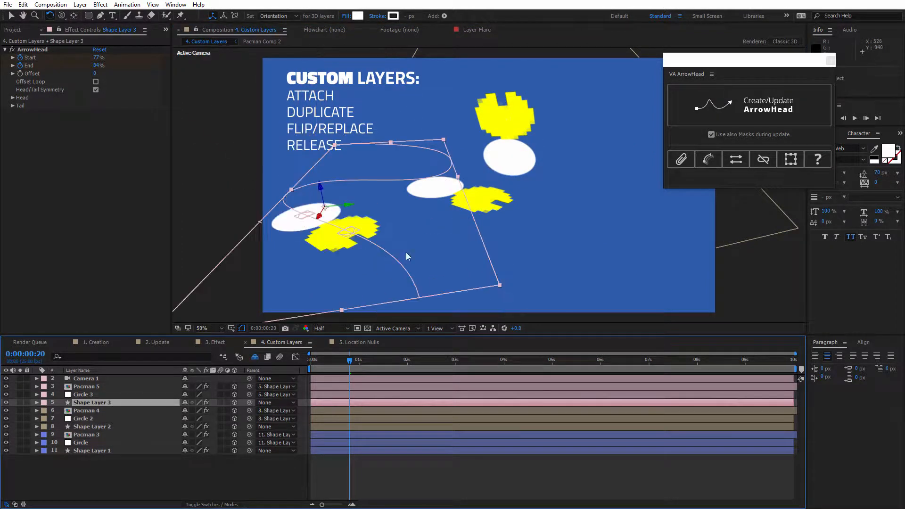
{"action": "left_click_drag", "start_coordinate": [566, 236], "coordinate": [579, 227]}
{"action": "key", "text": "v"}
{"action": "left_click", "coordinate": [110, 403]}
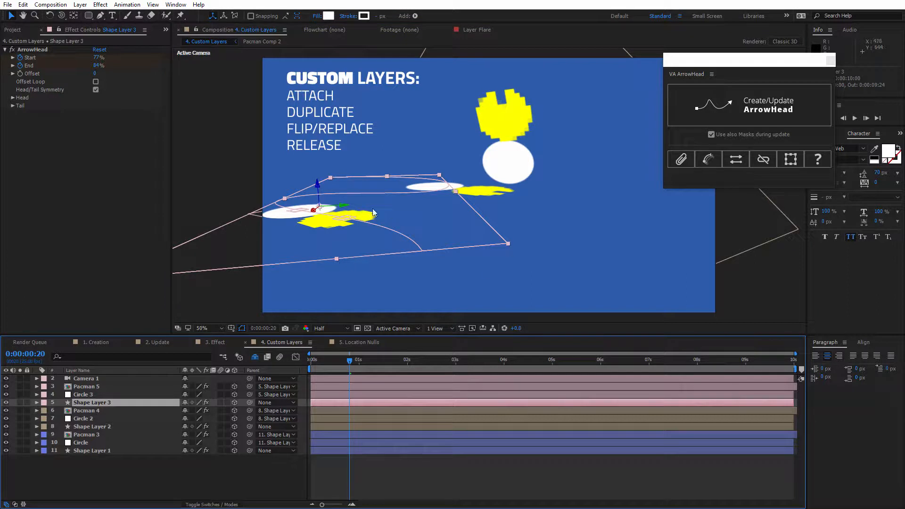
{"action": "key", "text": "space"}
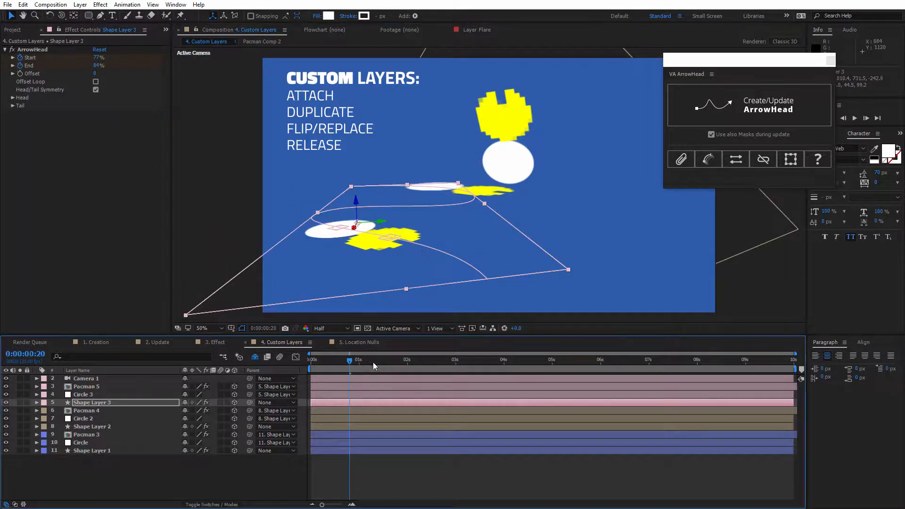
{"action": "left_click", "coordinate": [599, 143]}
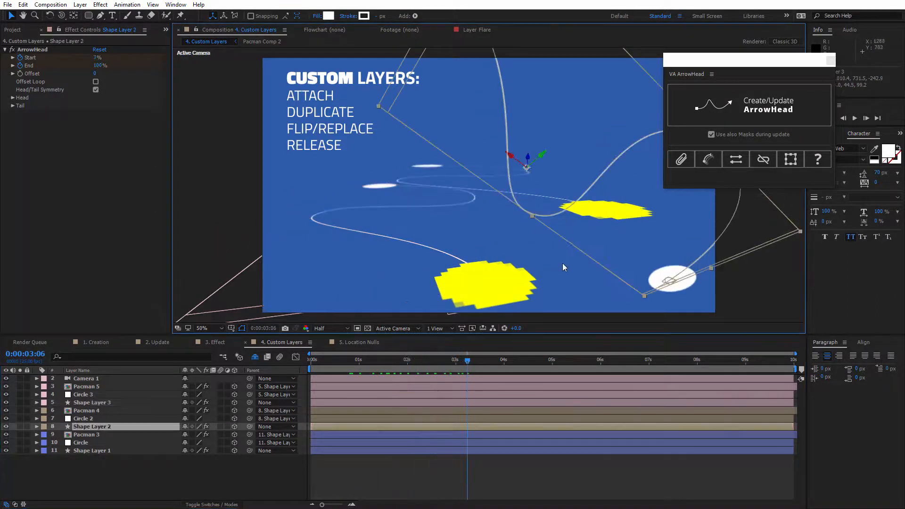
Delete both duplicated arrow sets, from Pacman 5 down to Shape Layer 2
{"action": "left_click", "coordinate": [106, 387]}
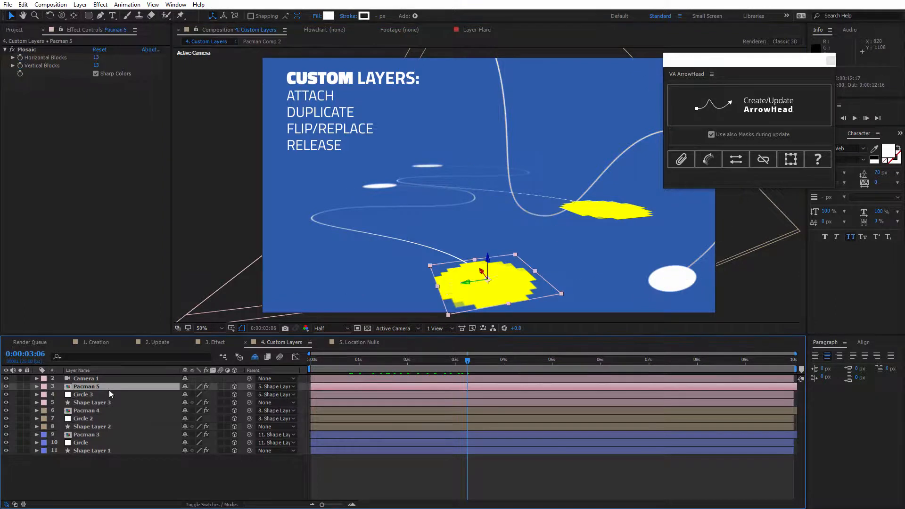
{"action": "left_click", "coordinate": [96, 427], "text": "shift"}
{"action": "key", "text": "Delete"}
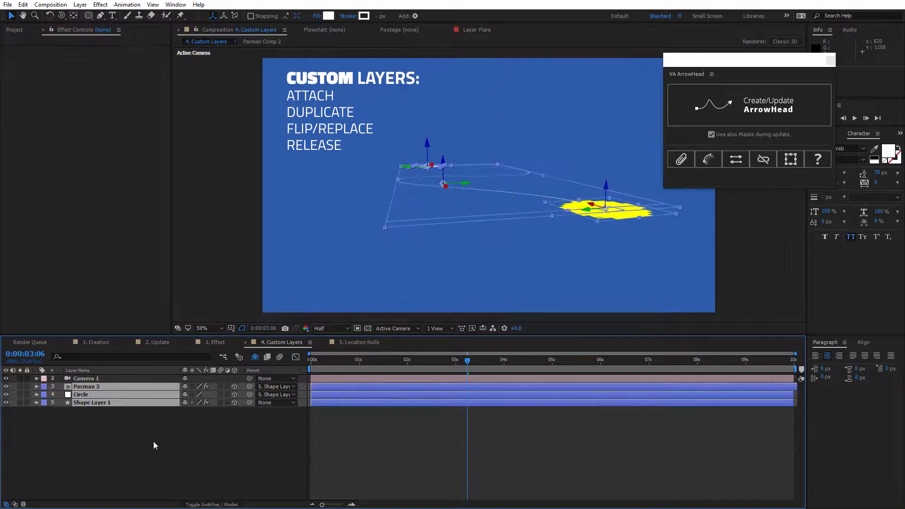
Swap Pacman 3 and Circle between the arrow's head and tail with ArrowHead
{"action": "key", "text": "c"}
{"action": "left_click_drag", "start_coordinate": [531, 236], "coordinate": [533, 252]}
{"action": "left_click", "coordinate": [614, 153]}
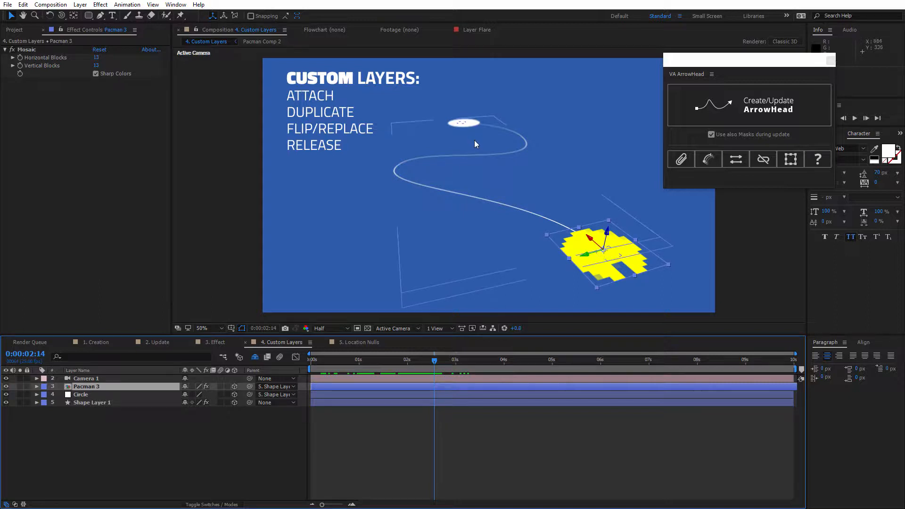
{"action": "left_click", "coordinate": [108, 395], "text": "ctrl"}
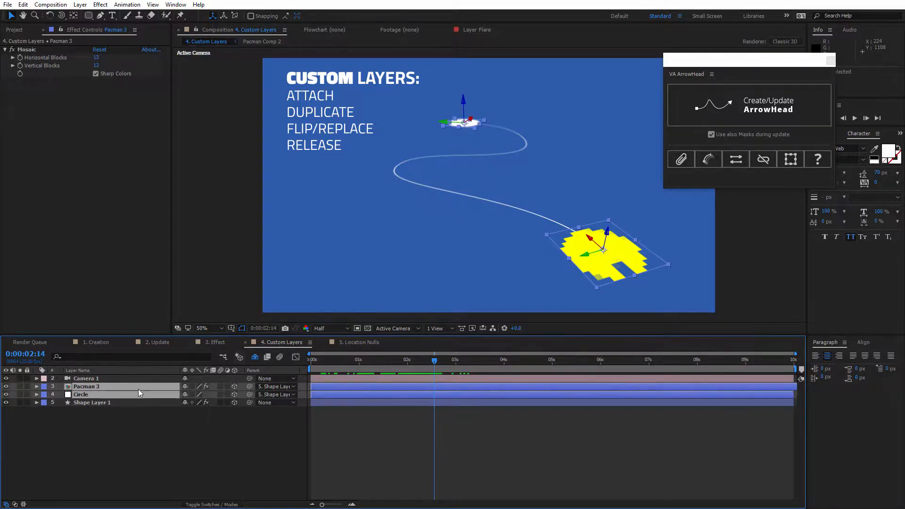
{"action": "left_click", "coordinate": [737, 160]}
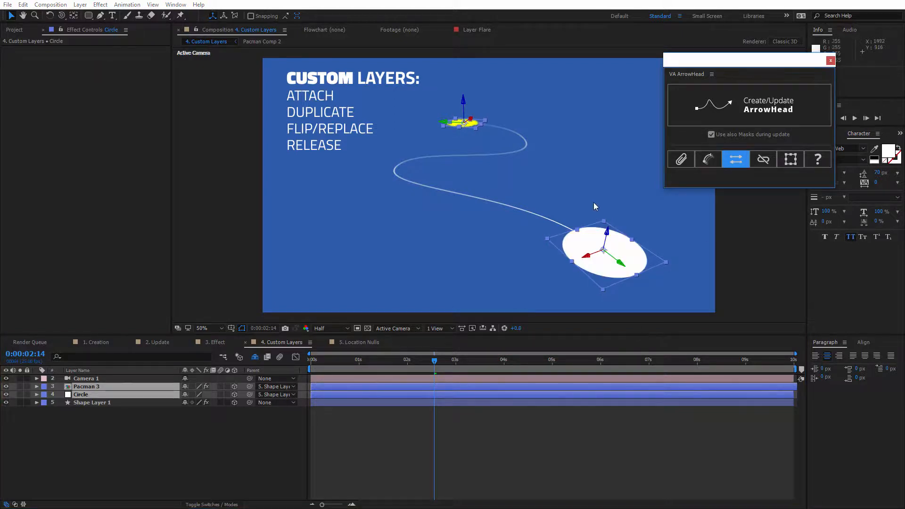
{"action": "left_click", "coordinate": [602, 215]}
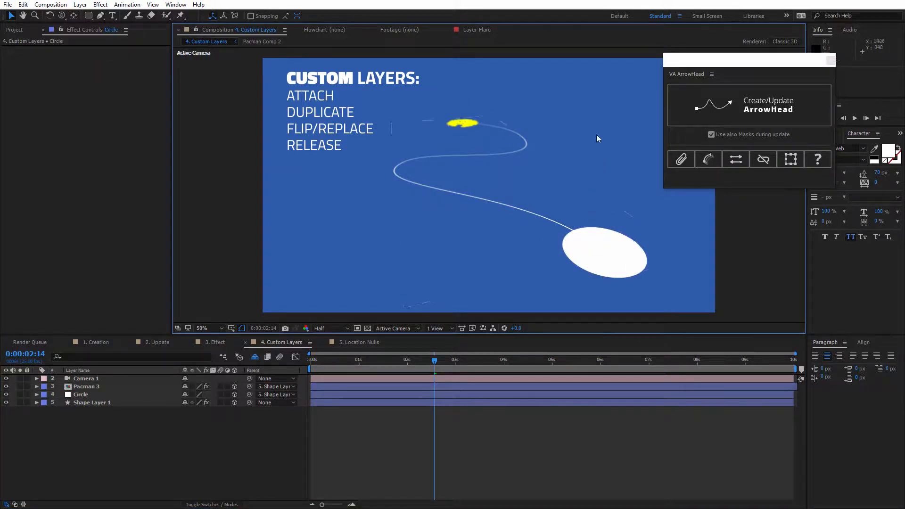
Create a 200 x 200 px magenta solid and place it in the composition's upper-right area, clear of the arrow
{"action": "key", "text": "ctrl+y"}
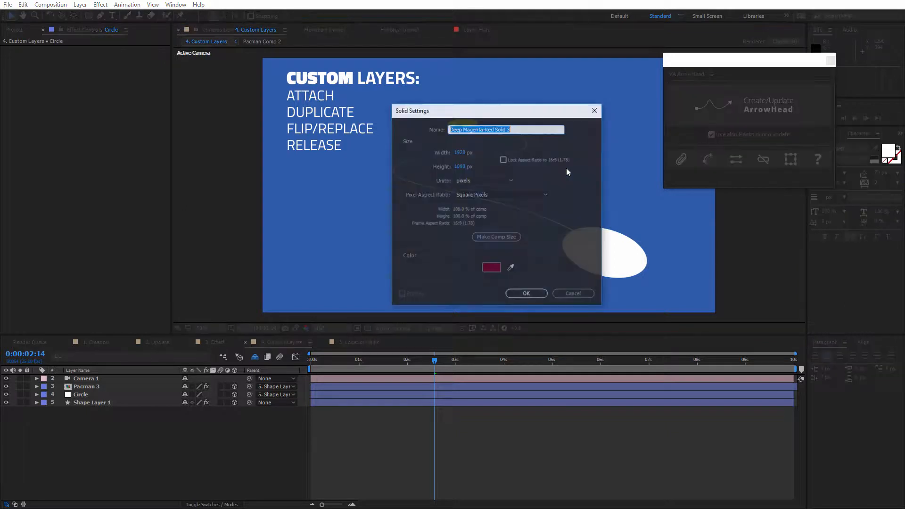
{"action": "left_click", "coordinate": [458, 152]}
{"action": "type", "text": "200"}
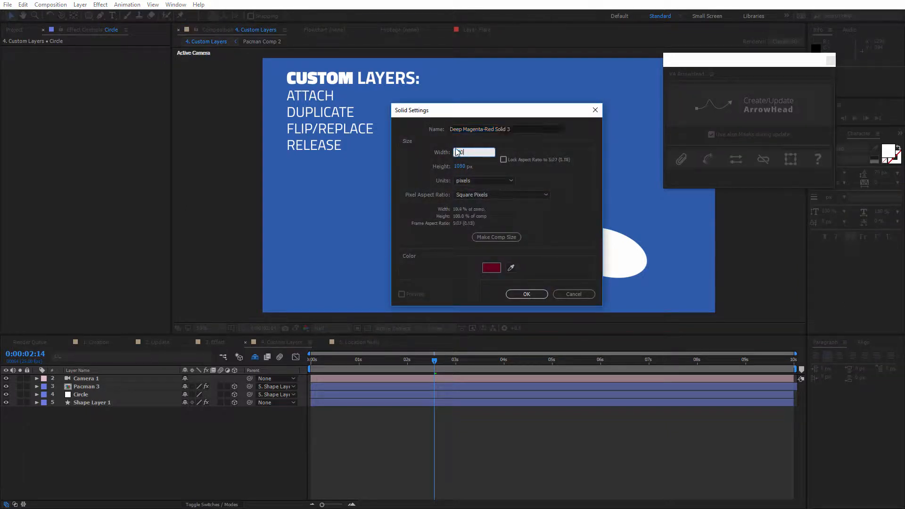
{"action": "key", "text": "Tab"}
{"action": "type", "text": "200"}
{"action": "left_click", "coordinate": [526, 294]}
{"action": "left_click_drag", "start_coordinate": [503, 179], "coordinate": [601, 94]}
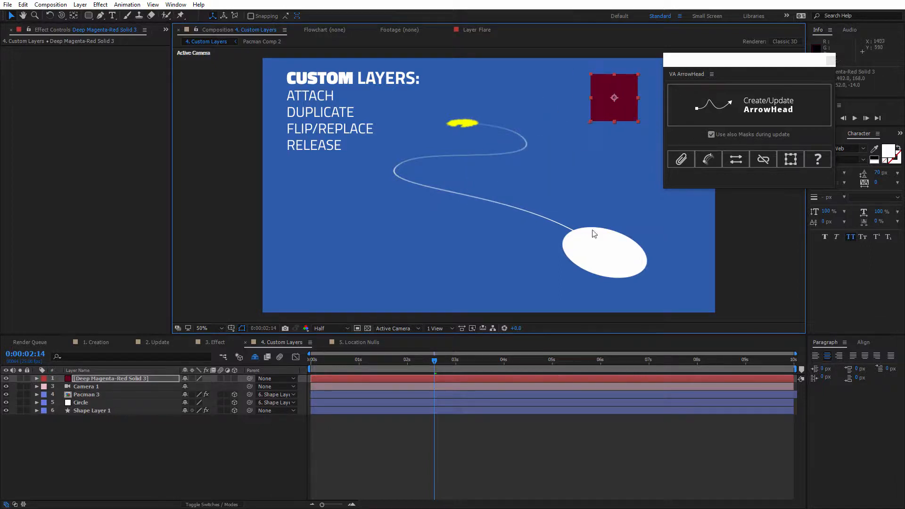
Replace the Circle on the arrow's end with the magenta solid using ArrowHead, and scale both layers down slightly
{"action": "left_click", "coordinate": [620, 270]}
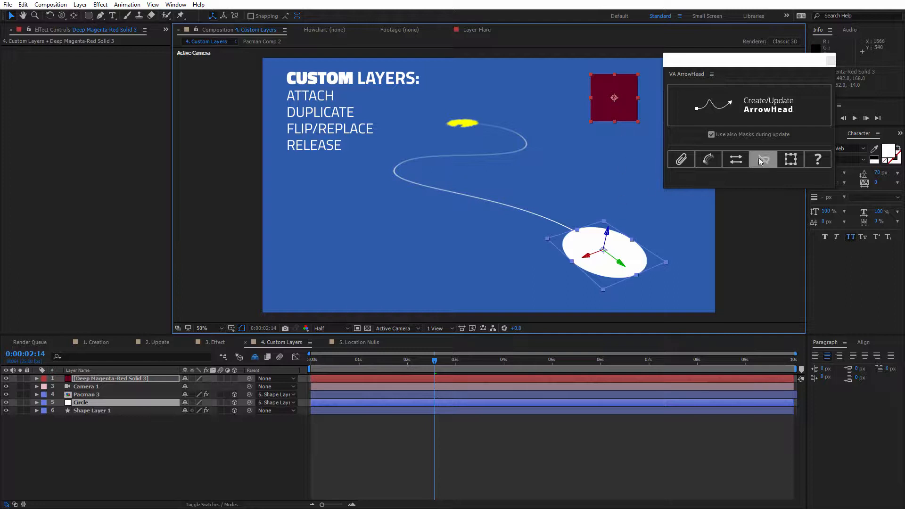
{"action": "left_click", "coordinate": [733, 159]}
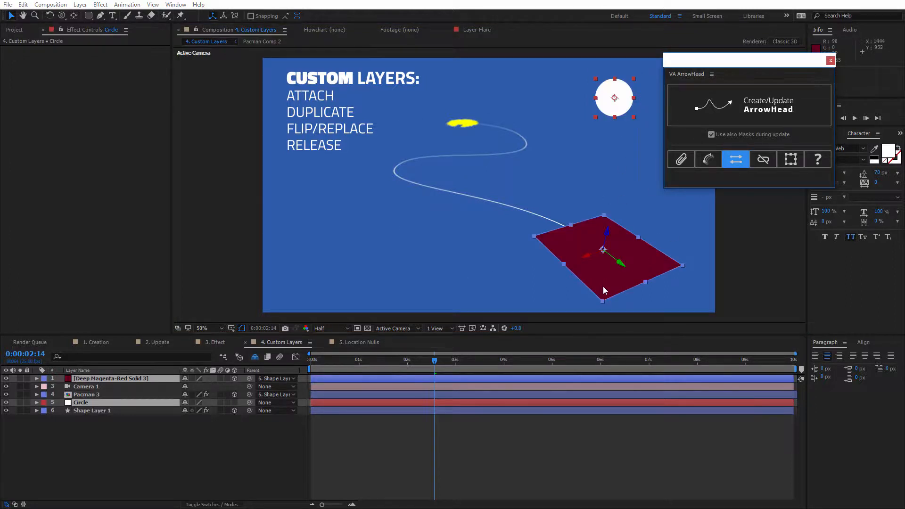
{"action": "left_click", "coordinate": [682, 265]}
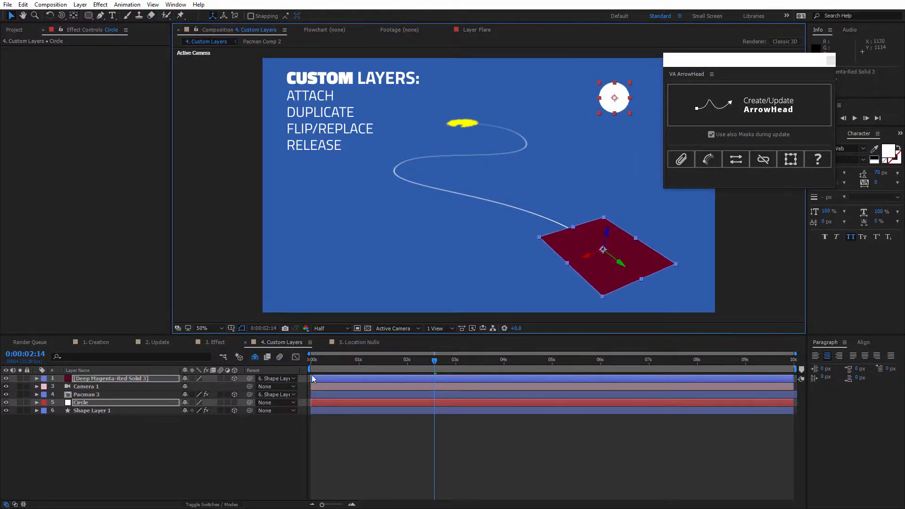
Hide the Circle, Pacman 3 and magenta solid layers, keeping Camera 1 and Shape Layer 1 on
{"action": "left_click", "coordinate": [614, 101]}
{"action": "left_click_drag", "start_coordinate": [7, 402], "coordinate": [6, 387]}
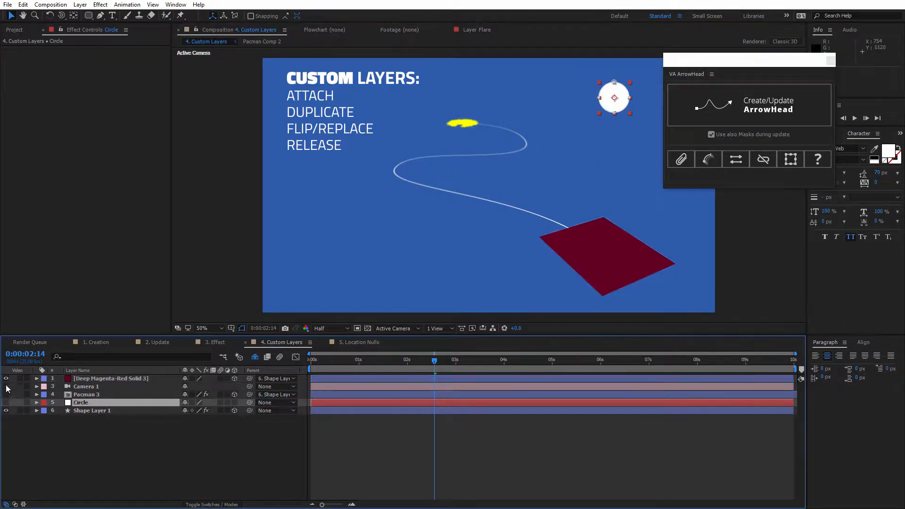
{"action": "left_click", "coordinate": [6, 378]}
{"action": "left_click", "coordinate": [6, 386]}
Show the built-in head of Shape Layer 1's arrow and turn off Head/Tail Symmetry
{"action": "left_click", "coordinate": [109, 413]}
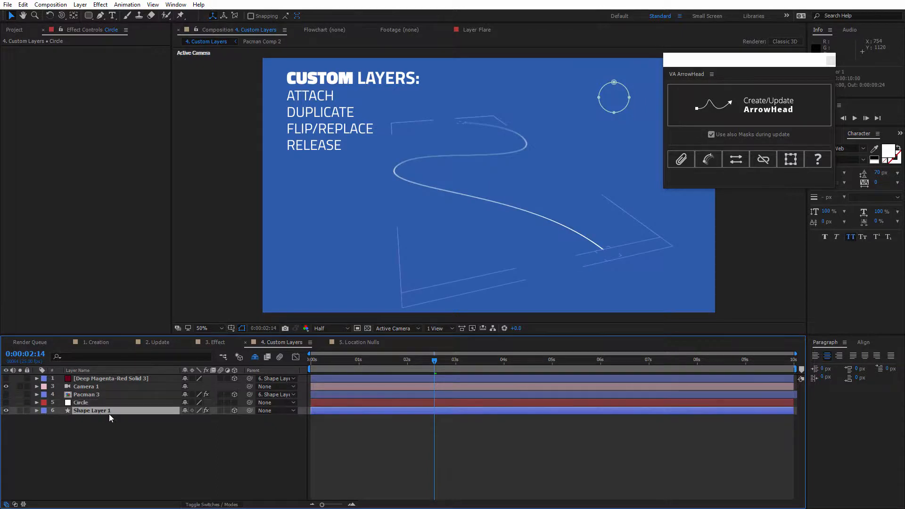
{"action": "left_click", "coordinate": [13, 161]}
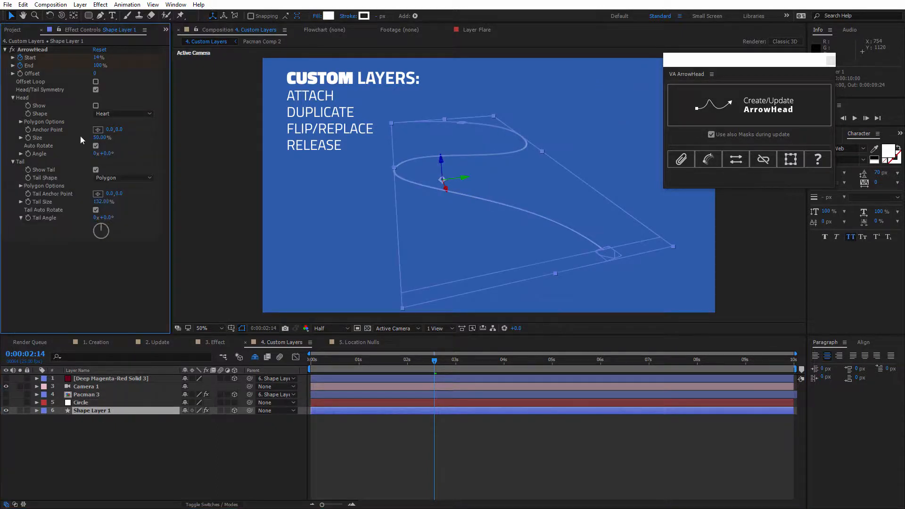
{"action": "left_click", "coordinate": [97, 106]}
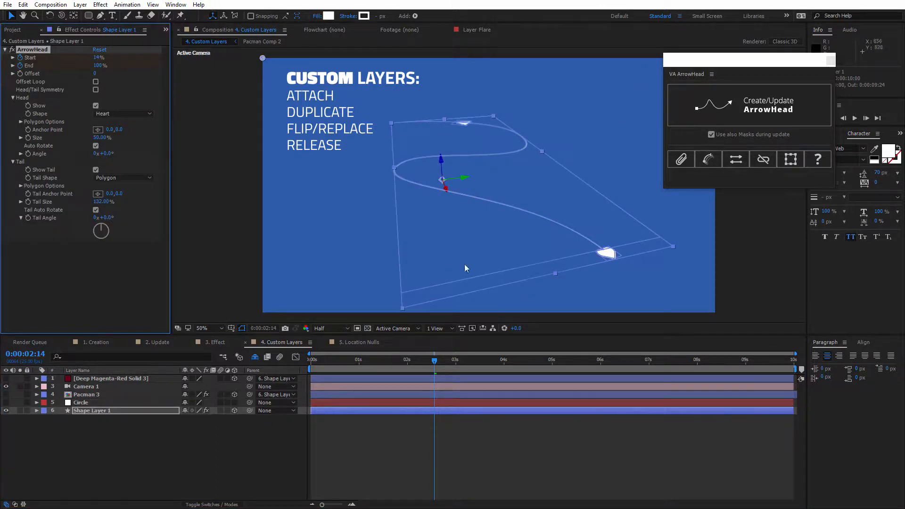
{"action": "left_click", "coordinate": [513, 281]}
Flip the head and tail of Shape Layer 1's arrow with layer controls hidden, and preview the animation
{"action": "key", "text": "c"}
{"action": "left_click_drag", "start_coordinate": [548, 192], "coordinate": [540, 212]}
{"action": "key", "text": "v"}
{"action": "left_click", "coordinate": [142, 410]}
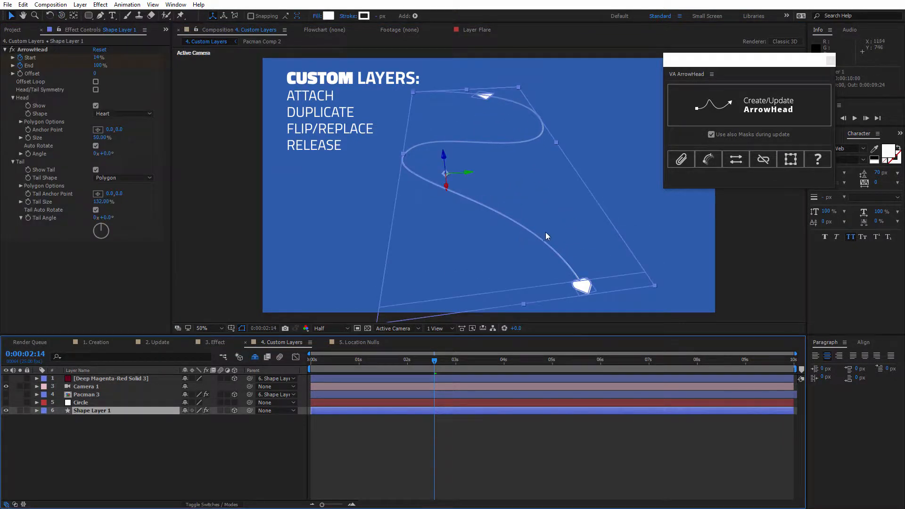
{"action": "key", "text": "ctrl+shift+h"}
{"action": "left_click", "coordinate": [735, 162]}
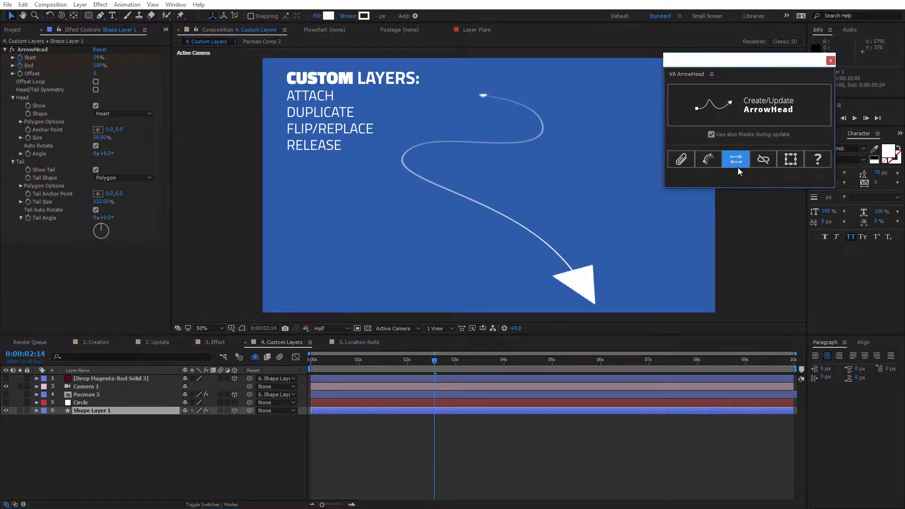
{"action": "key", "text": "space"}
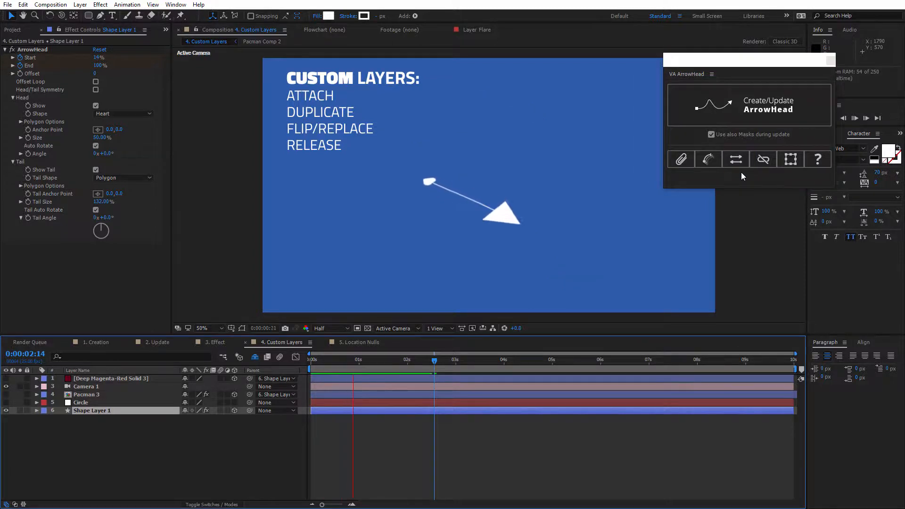
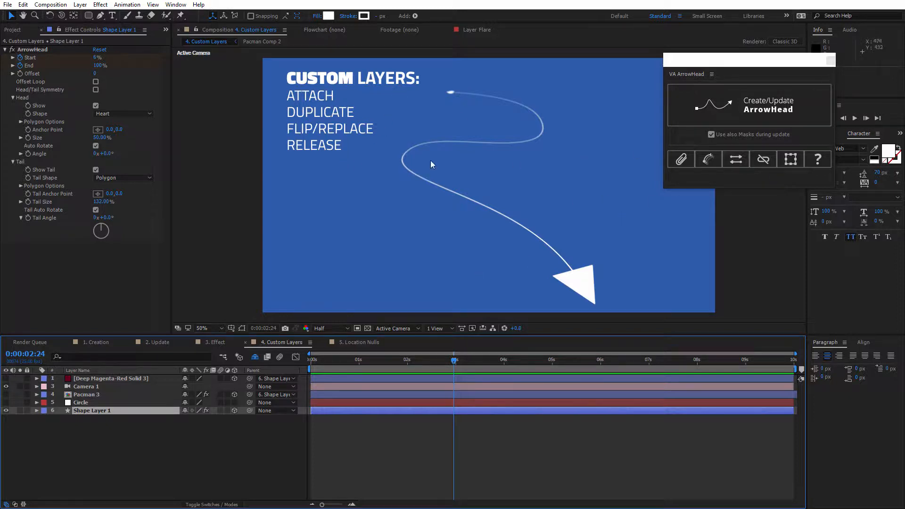
Flip Shape Layer 1's arrow ends again so the triangle sits at the far end of the path
{"action": "left_click", "coordinate": [569, 287]}
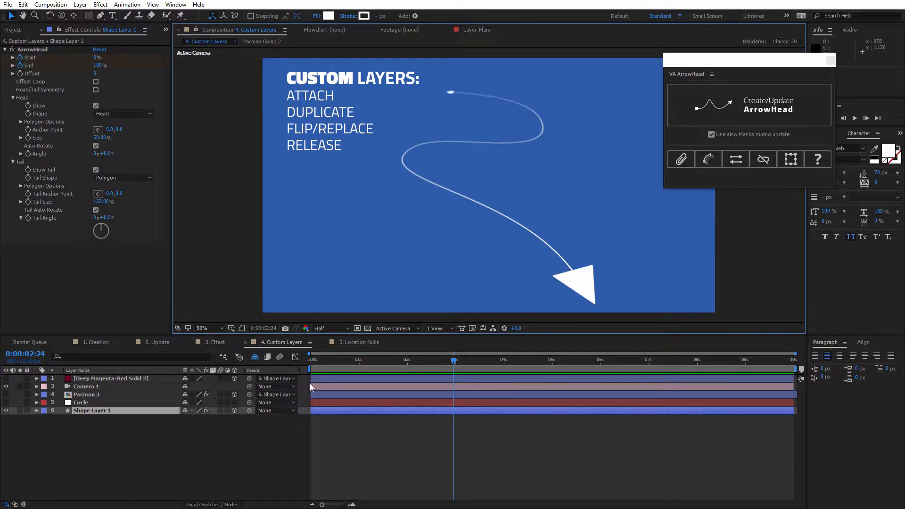
{"action": "left_click", "coordinate": [737, 159]}
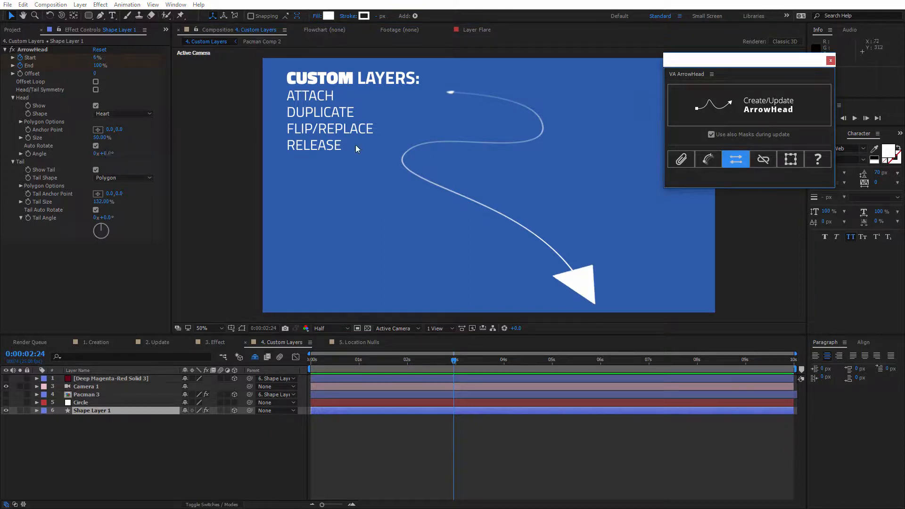
{"action": "left_click", "coordinate": [737, 160]}
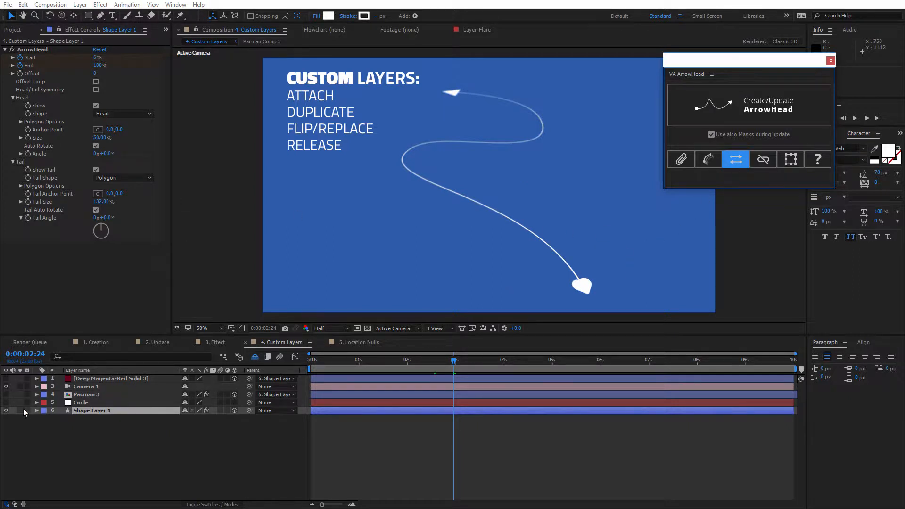
Make the Circle, Pacman 3 and magenta solid layers visible again
{"action": "left_click", "coordinate": [5, 402]}
{"action": "left_click", "coordinate": [5, 395]}
{"action": "left_click", "coordinate": [6, 379]}
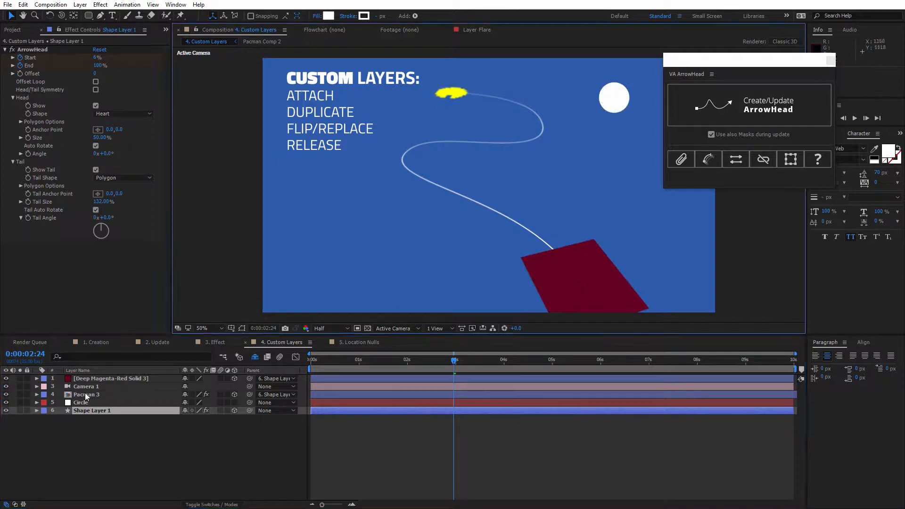
Try releasing the magenta solid from the arrow, undo the release, and delete the solid layer
{"action": "left_click", "coordinate": [194, 375]}
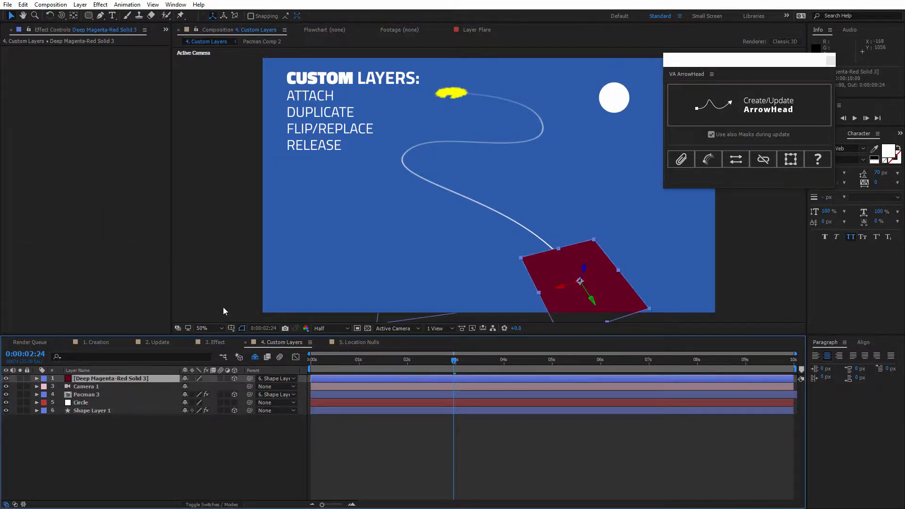
{"action": "left_click", "coordinate": [764, 159]}
{"action": "key", "text": "ctrl+z"}
{"action": "key", "text": "Delete"}
Release Pacman 3 from the arrow with ArrowHead and move it away from the path
{"action": "left_click", "coordinate": [451, 91]}
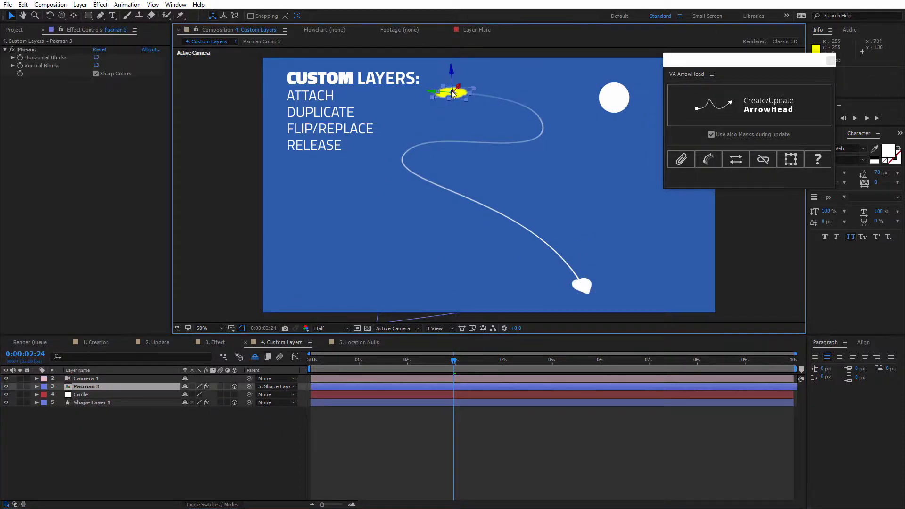
{"action": "left_click", "coordinate": [762, 158]}
{"action": "left_click", "coordinate": [238, 389]}
{"action": "left_click_drag", "start_coordinate": [487, 200], "coordinate": [622, 153]}
{"action": "left_click_drag", "start_coordinate": [457, 359], "coordinate": [425, 389]}
In the 5. Location Nulls composition, create head and tail nulls for Shape Layer 1 at 0:00:05:00 with ArrowHead
{"action": "left_click", "coordinate": [352, 342]}
{"action": "left_click_drag", "start_coordinate": [335, 361], "coordinate": [371, 364]}
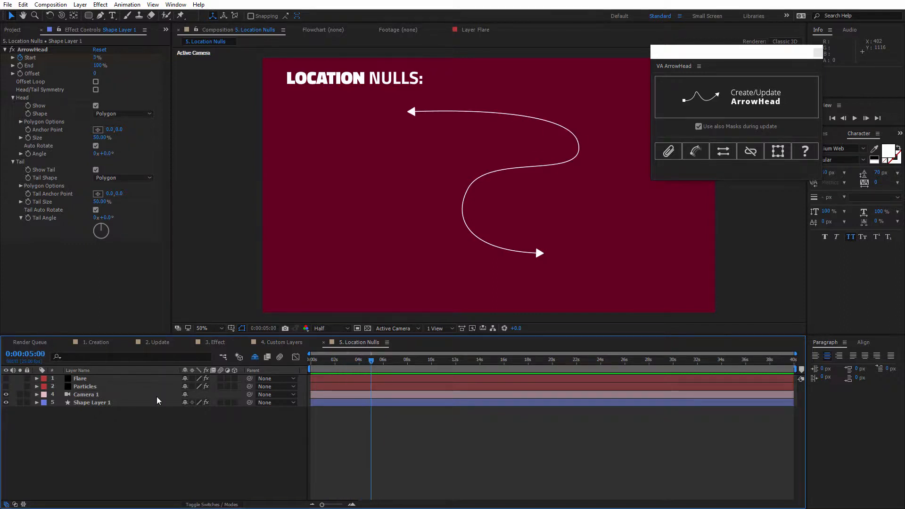
{"action": "left_click", "coordinate": [157, 400]}
{"action": "left_click", "coordinate": [778, 150]}
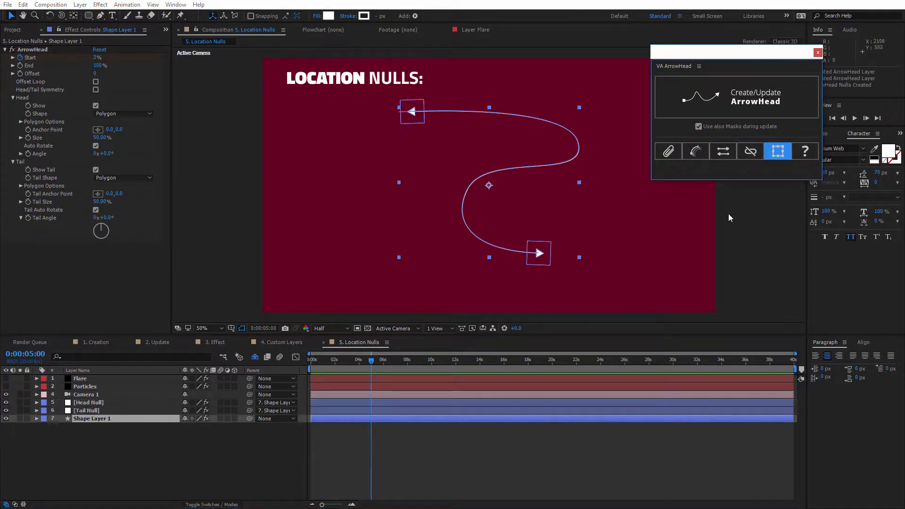
{"action": "left_click", "coordinate": [461, 309]}
At 0:00:03:06, select the Head Null and orbit Camera 1 to check its 2D and 3D location values
{"action": "mouse_move", "coordinate": [371, 367]}
{"action": "left_mouse_down"}
{"action": "mouse_move", "coordinate": [321, 366]}
{"action": "mouse_move", "coordinate": [354, 366]}
{"action": "left_mouse_up"}
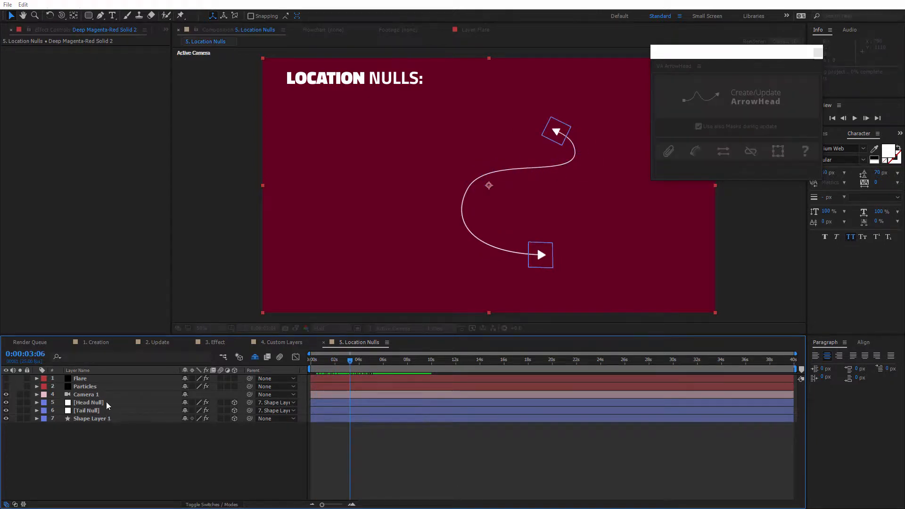
{"action": "left_click", "coordinate": [103, 403]}
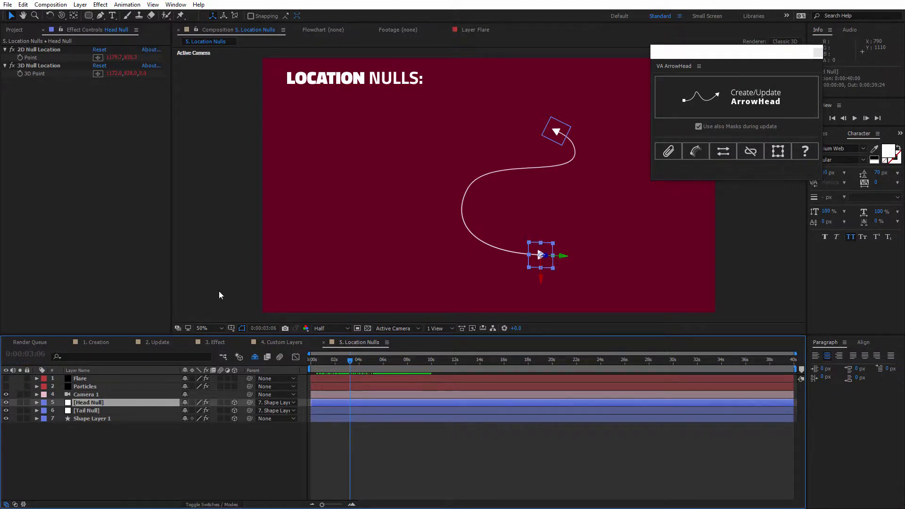
{"action": "key", "text": "c"}
{"action": "left_click_drag", "start_coordinate": [582, 222], "coordinate": [572, 200]}
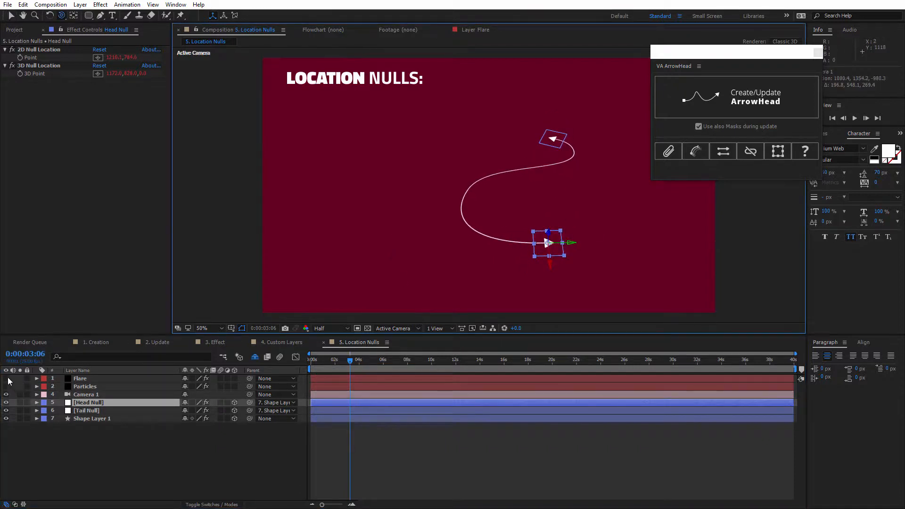
Make the Flare layer visible and move its lens flare center to 836, 388
{"action": "left_click", "coordinate": [6, 378]}
{"action": "key", "text": "v"}
{"action": "left_click", "coordinate": [435, 186]}
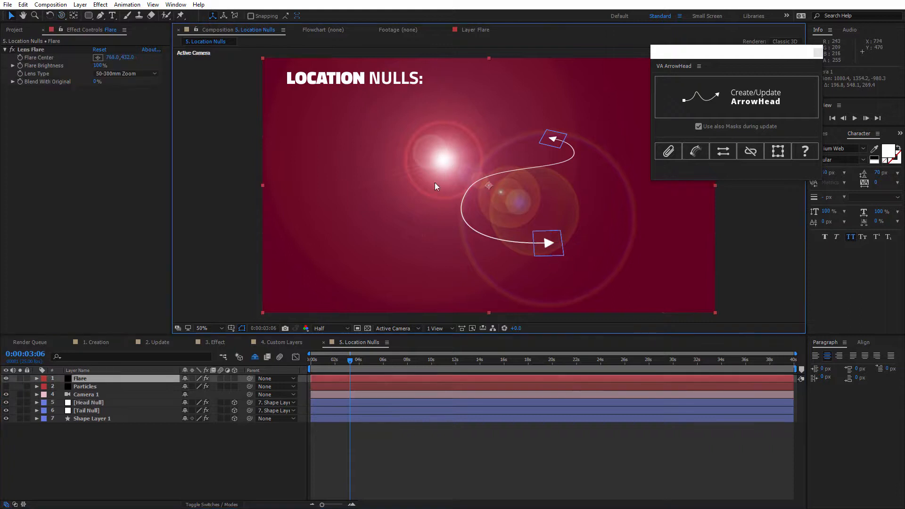
{"action": "left_click", "coordinate": [31, 49]}
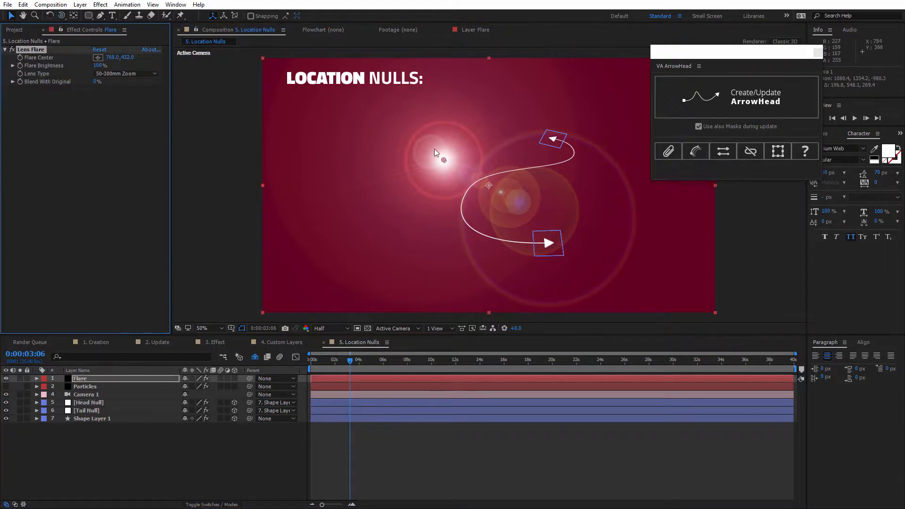
{"action": "left_click_drag", "start_coordinate": [442, 167], "coordinate": [458, 157]}
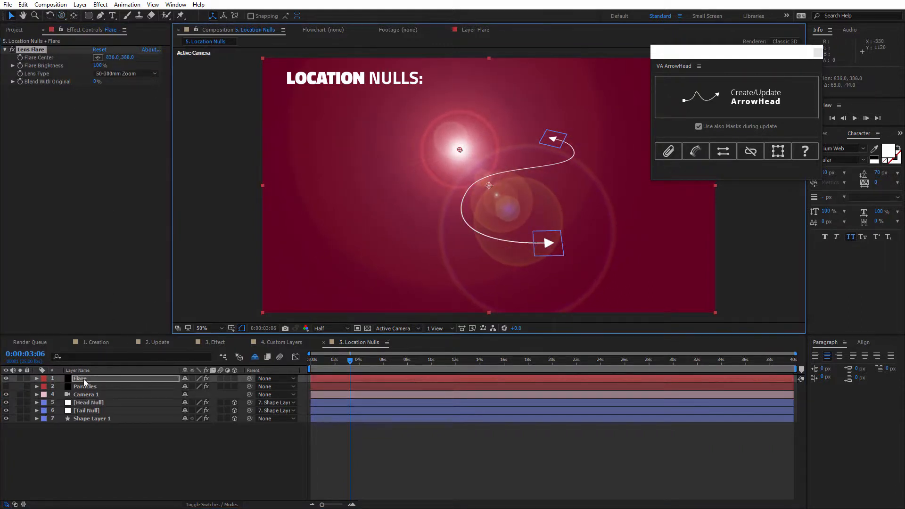
Add an expression to the Flare layer's Flare Center and list only that expression under the layer
{"action": "left_click", "coordinate": [20, 57], "text": "alt"}
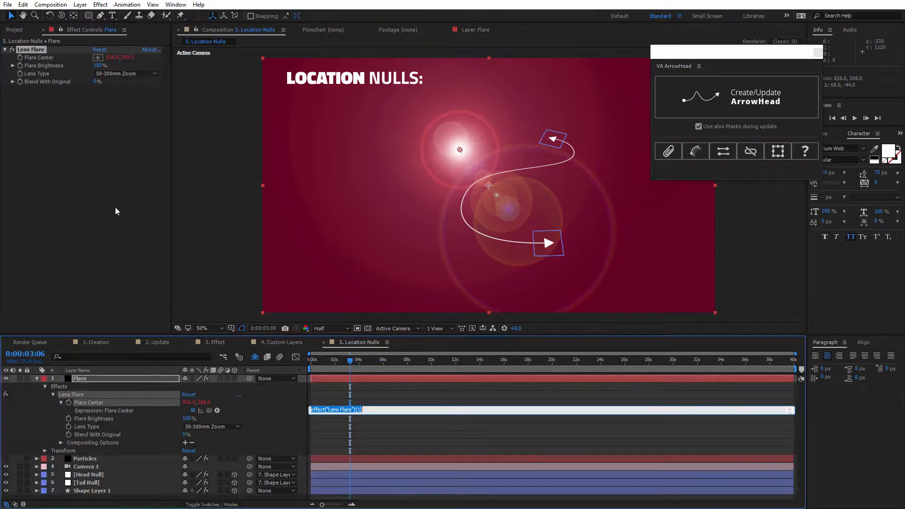
{"action": "left_click", "coordinate": [124, 379]}
{"action": "key", "text": "u"}
{"action": "key", "text": "r"}
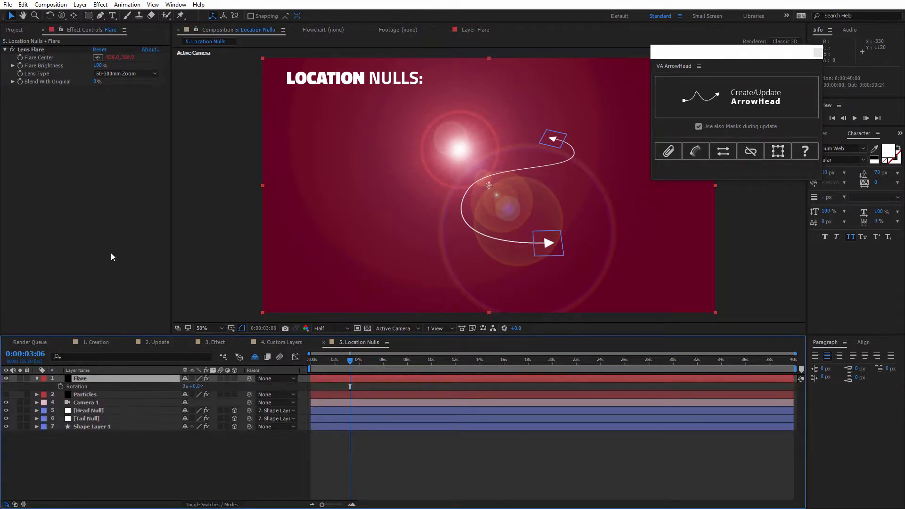
{"action": "key", "text": "e"}
{"action": "key", "text": "e"}
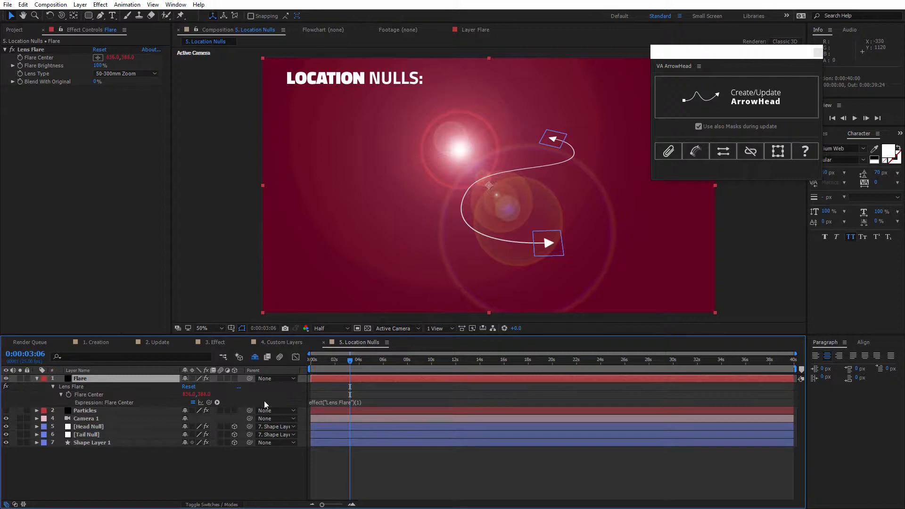
Compare the Head Null and Tail Null location controls, and delete the Head Null
{"action": "left_click", "coordinate": [93, 427]}
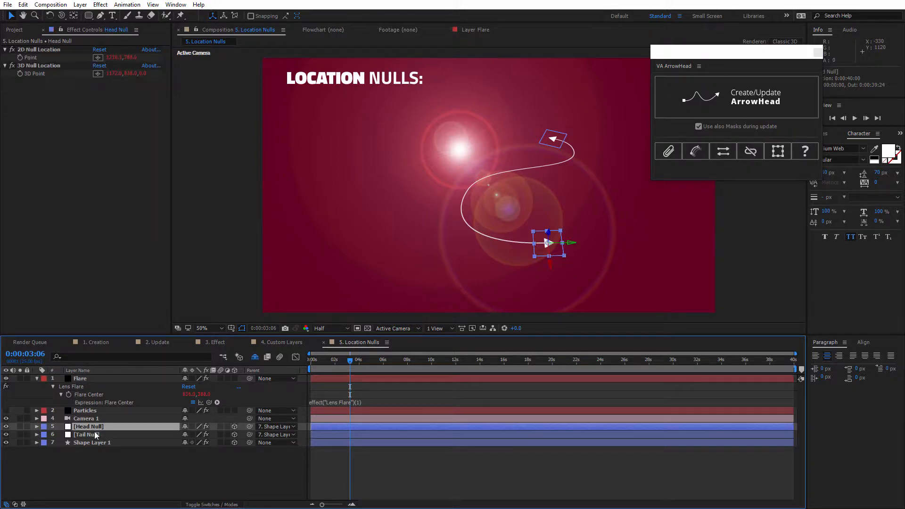
{"action": "left_click", "coordinate": [107, 434]}
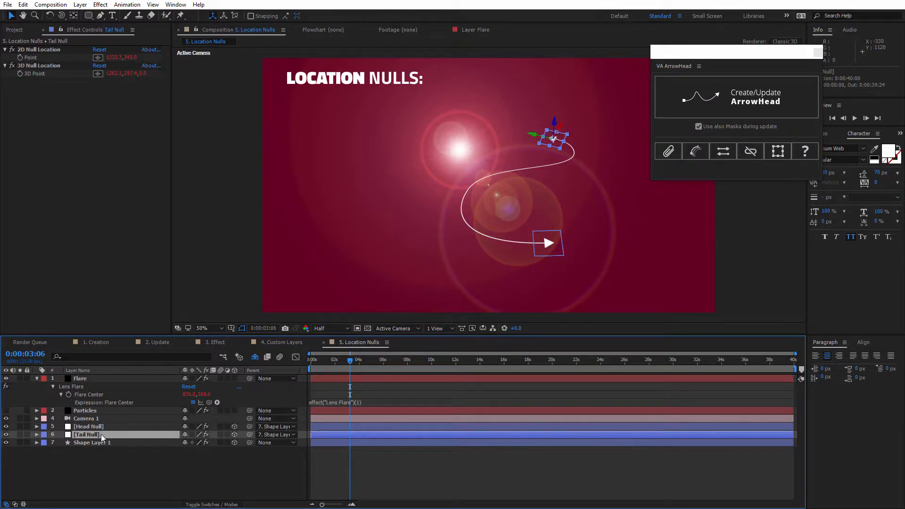
{"action": "left_click", "coordinate": [103, 427]}
{"action": "key", "text": "Delete"}
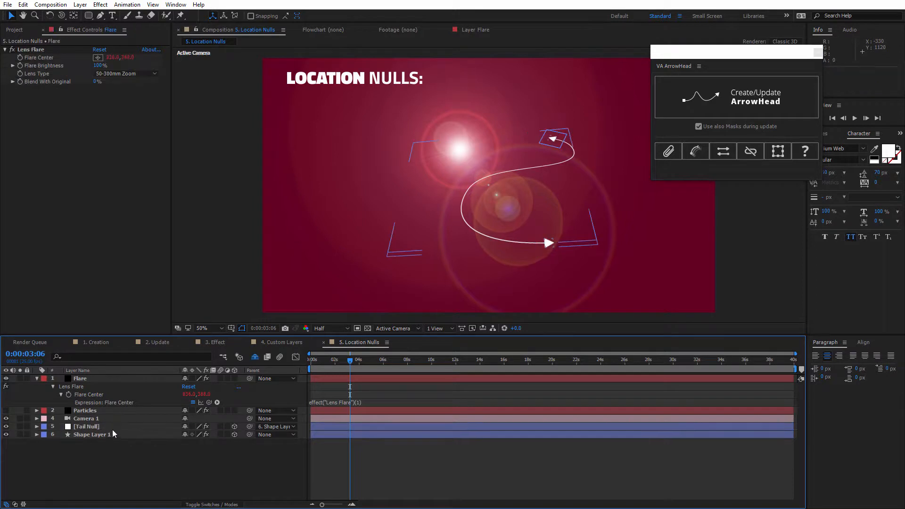
Link the Flare Center expression to the Point of the Tail Null's 2D Null Location
{"action": "left_click", "coordinate": [106, 427]}
{"action": "left_click", "coordinate": [340, 401]}
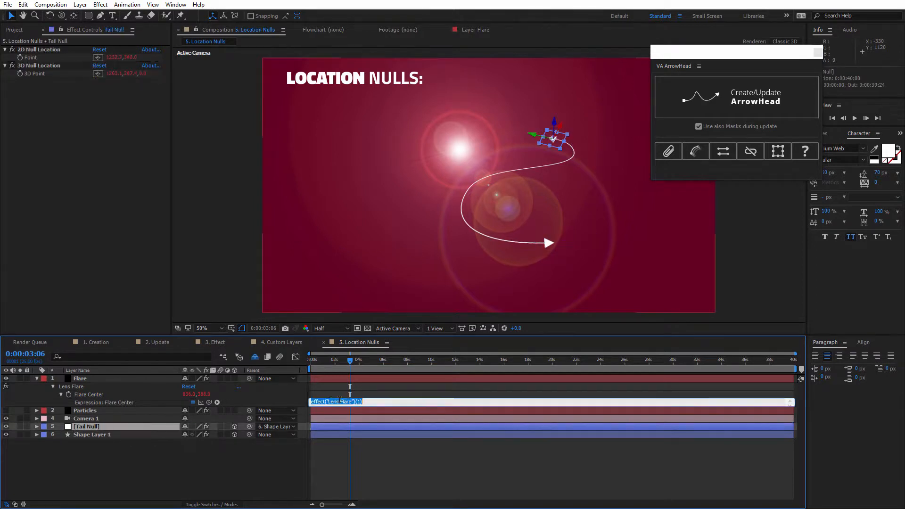
{"action": "left_click_drag", "start_coordinate": [164, 271], "coordinate": [36, 58]}
{"action": "left_click", "coordinate": [93, 228]}
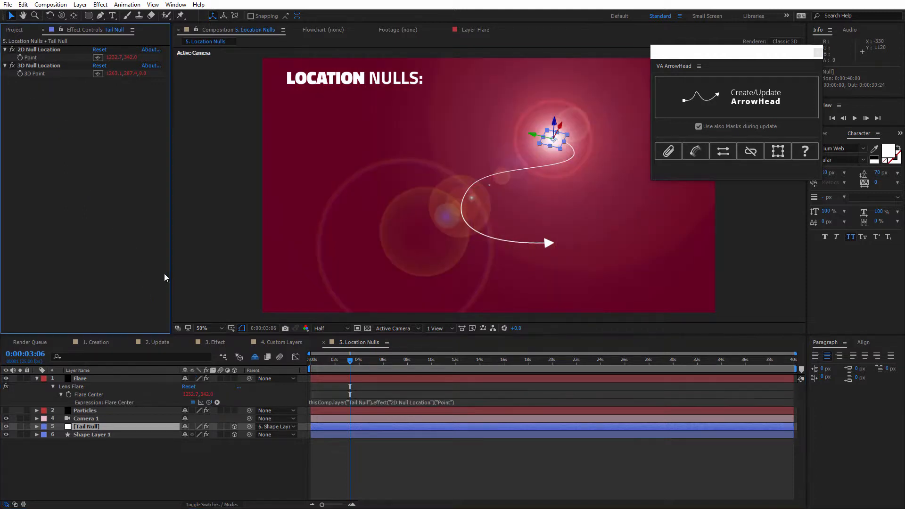
Orbit the camera and preview the flare's movement along the arrow path
{"action": "key", "text": "c"}
{"action": "mouse_move", "coordinate": [517, 212]}
{"action": "left_mouse_down"}
{"action": "mouse_move", "coordinate": [541, 204]}
{"action": "mouse_move", "coordinate": [500, 211]}
{"action": "left_mouse_up"}
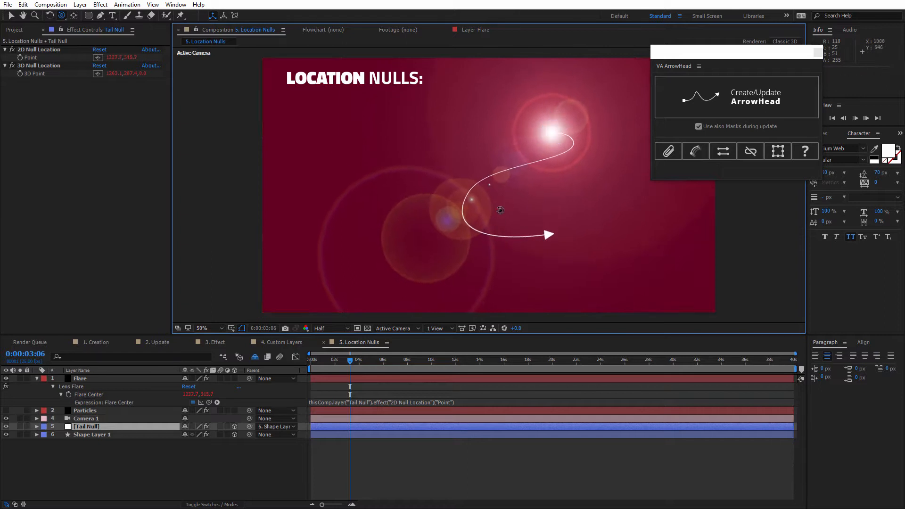
{"action": "key", "text": "space"}
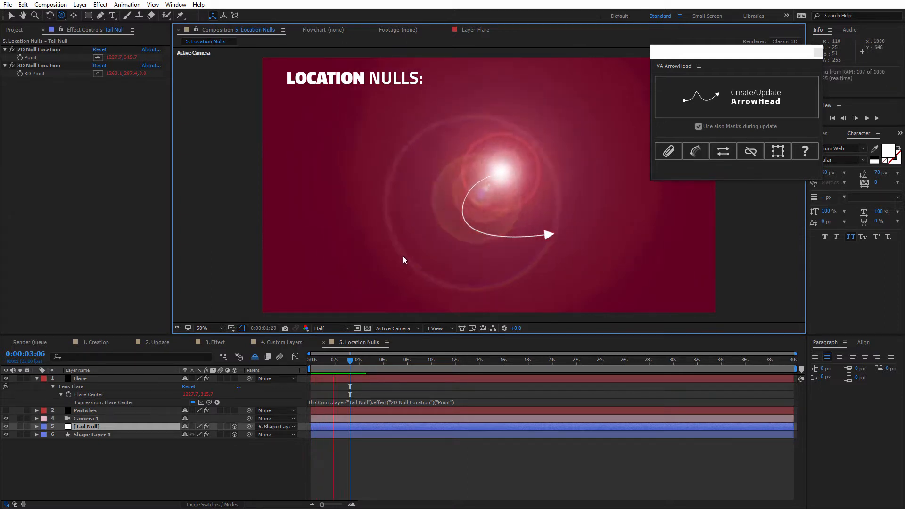
{"action": "key", "text": "space"}
Make the Particles layer visible and track the camera across the scene at 0:00:04:00
{"action": "left_click", "coordinate": [96, 411]}
{"action": "left_click", "coordinate": [5, 410]}
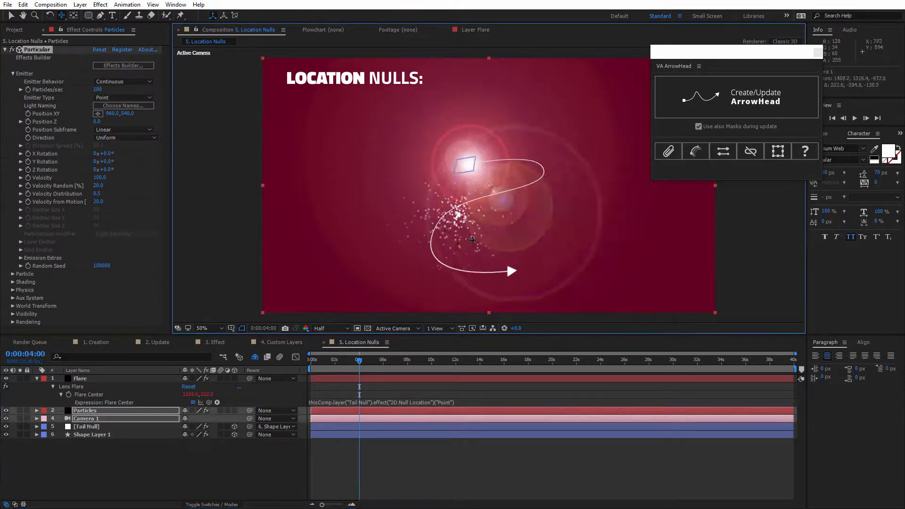
{"action": "left_click_drag", "start_coordinate": [488, 238], "coordinate": [558, 233]}
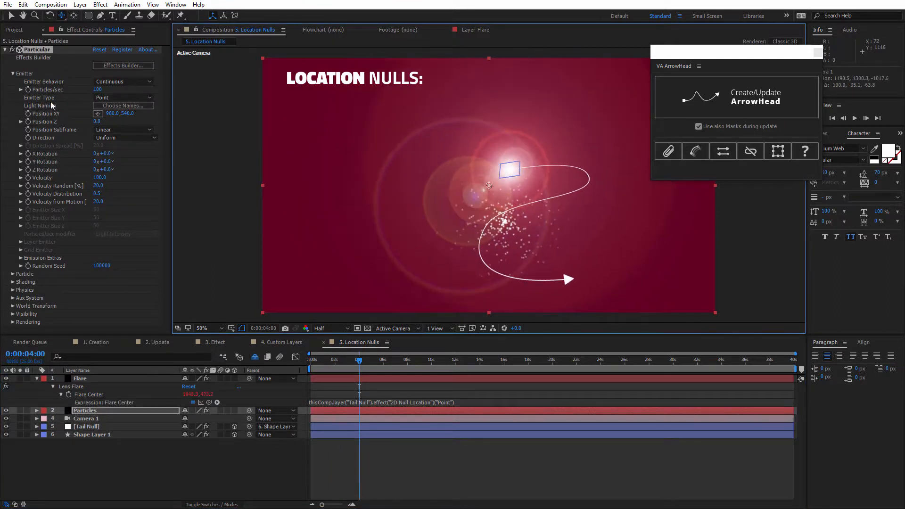
Add expressions to Particular's Position XY and Position Z and list only those expressions under the Particles layer
{"action": "left_click", "coordinate": [28, 113], "text": "alt"}
{"action": "left_click", "coordinate": [28, 121], "text": "alt"}
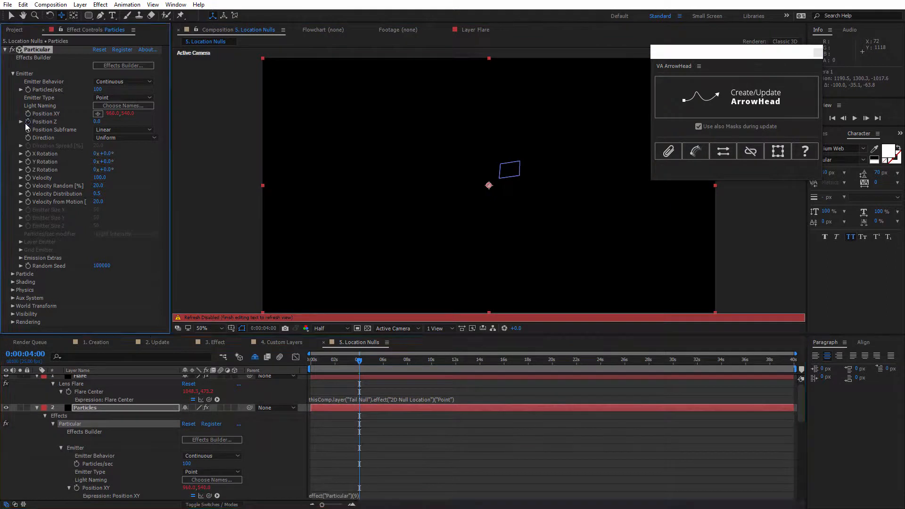
{"action": "left_click", "coordinate": [137, 391]}
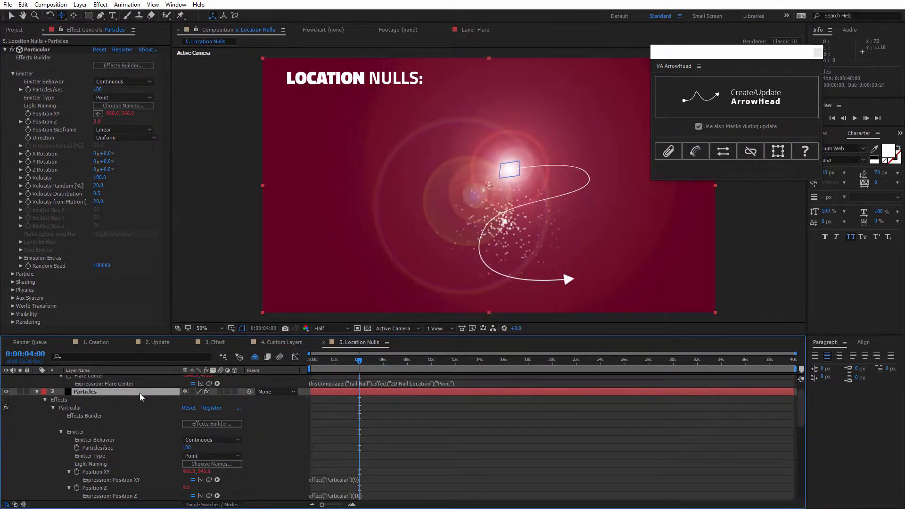
{"action": "key", "text": "e"}
{"action": "key", "text": "e"}
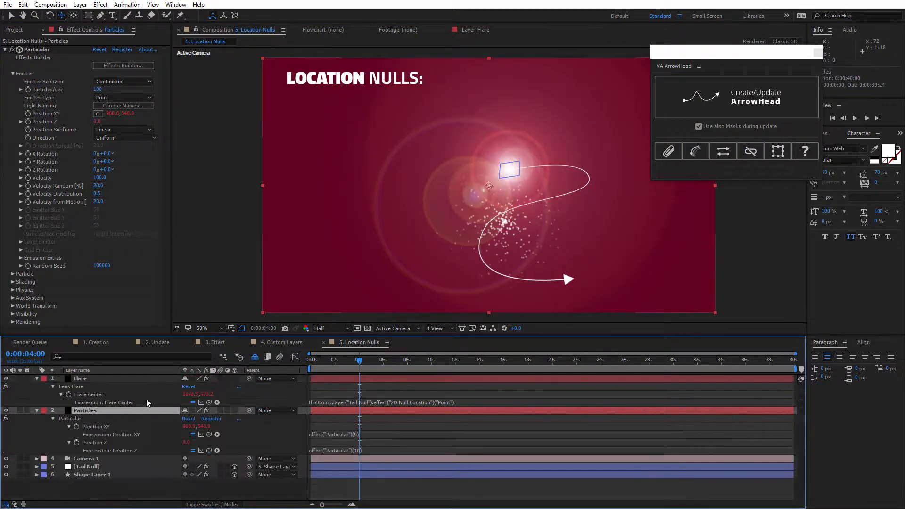
Link Position XY and Position Z to the Tail Null's 3D Point, using component [2] for Z
{"action": "left_click", "coordinate": [129, 466]}
{"action": "left_click_drag", "start_coordinate": [210, 436], "coordinate": [36, 75]}
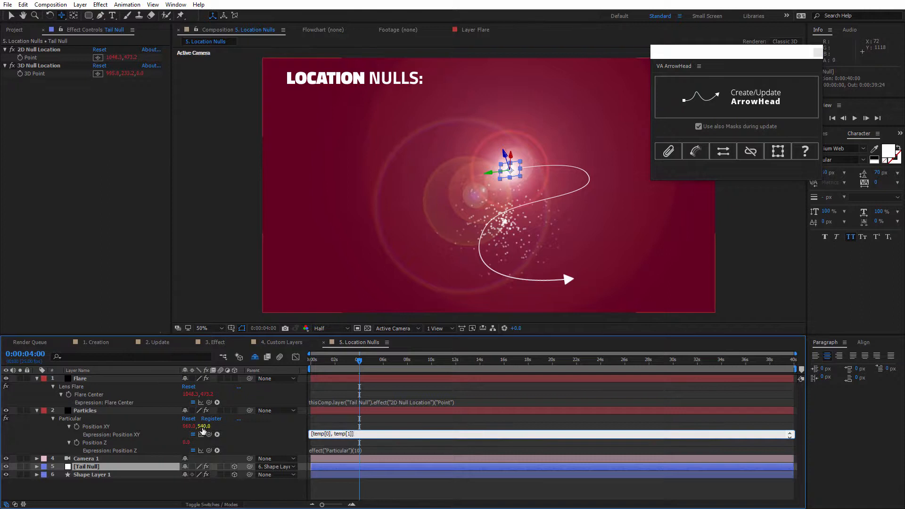
{"action": "left_click_drag", "start_coordinate": [208, 450], "coordinate": [46, 166]}
{"action": "left_click_drag", "start_coordinate": [139, 84], "coordinate": [141, 71]}
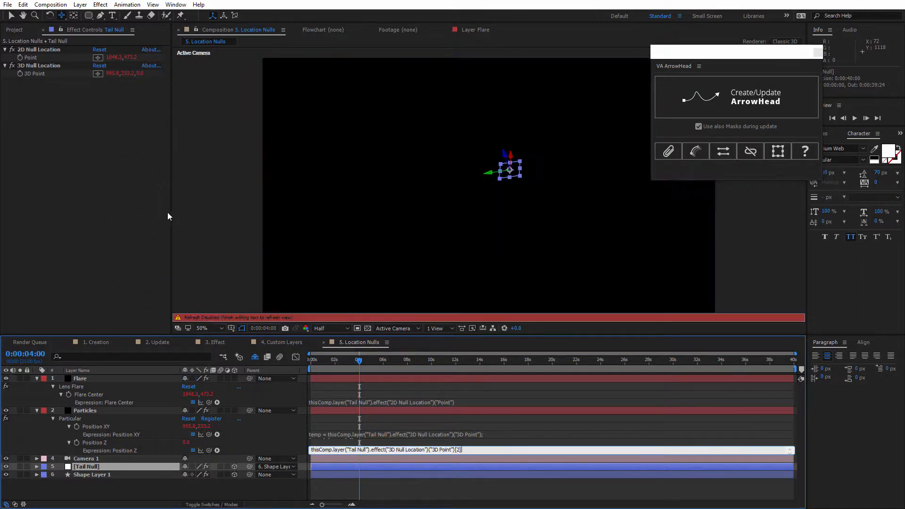
Preview the particles along the path and set Shape Layer 1's opacity to 0%
{"action": "key", "text": "space"}
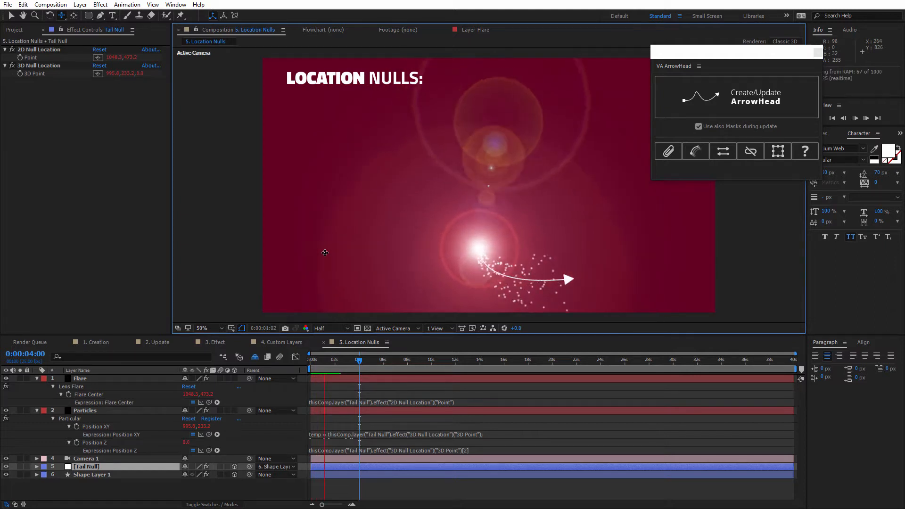
{"action": "left_click", "coordinate": [113, 475]}
{"action": "key", "text": "t"}
{"action": "left_click_drag", "start_coordinate": [183, 483], "coordinate": [130, 483]}
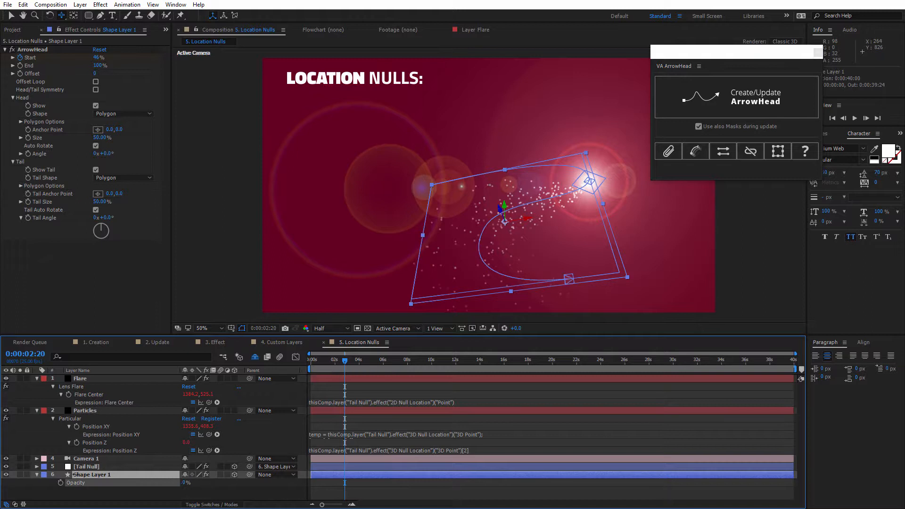
{"action": "left_click", "coordinate": [237, 245]}
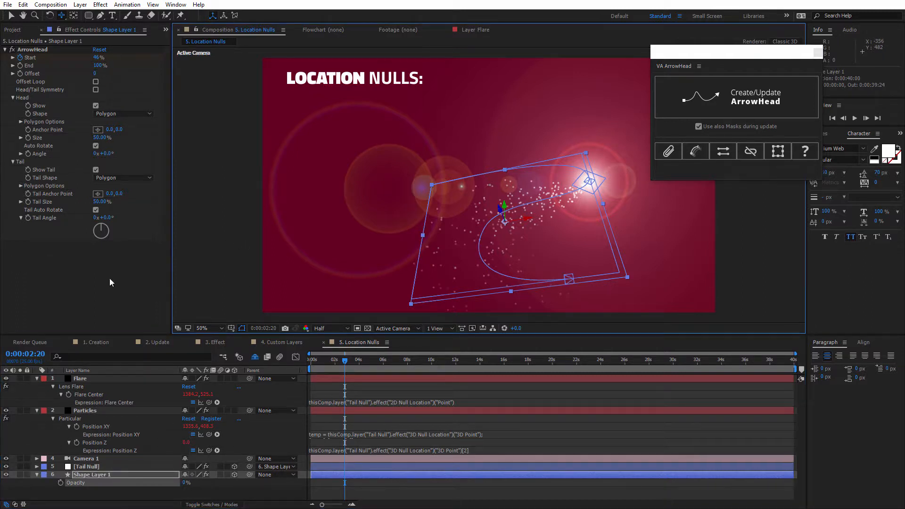
Apply the Light Streaks Blue preset to the Particles layer in Particular's Effects Builder
{"action": "left_click", "coordinate": [97, 411]}
{"action": "left_click", "coordinate": [118, 66]}
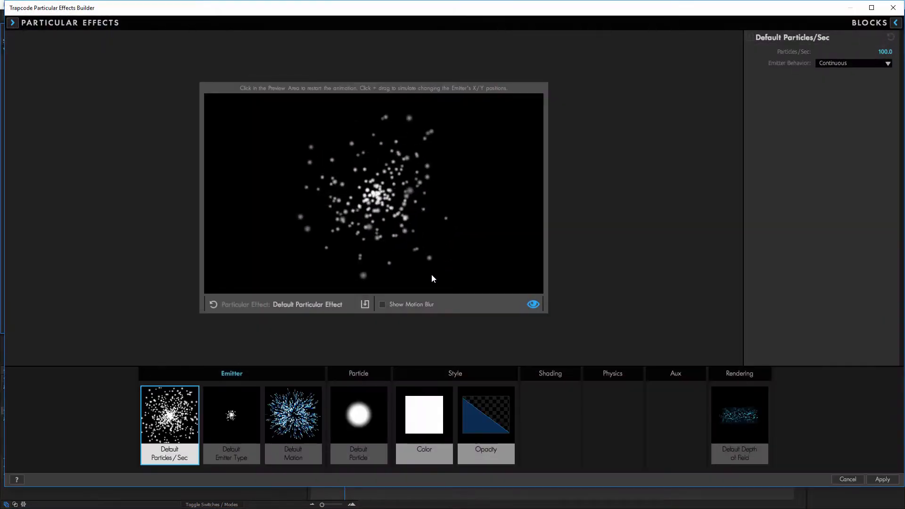
{"action": "left_click", "coordinate": [72, 22]}
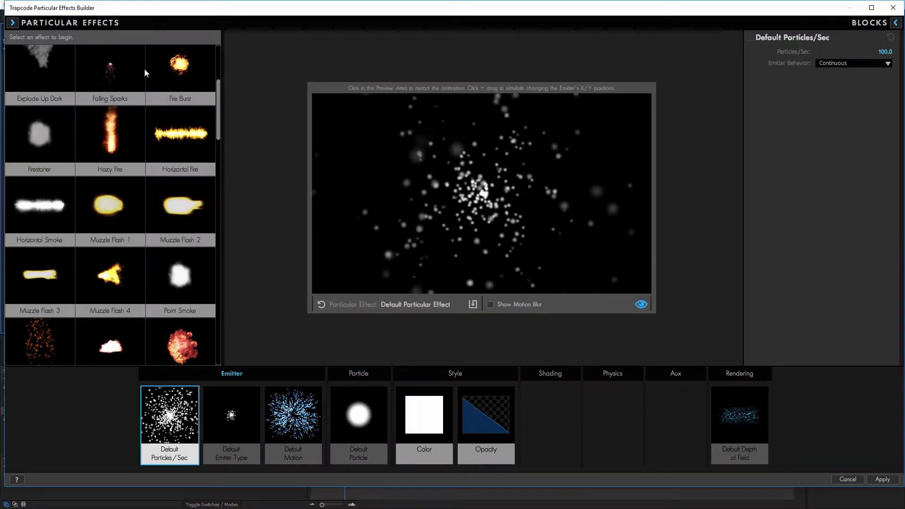
{"action": "left_click_drag", "start_coordinate": [218, 120], "coordinate": [218, 283]}
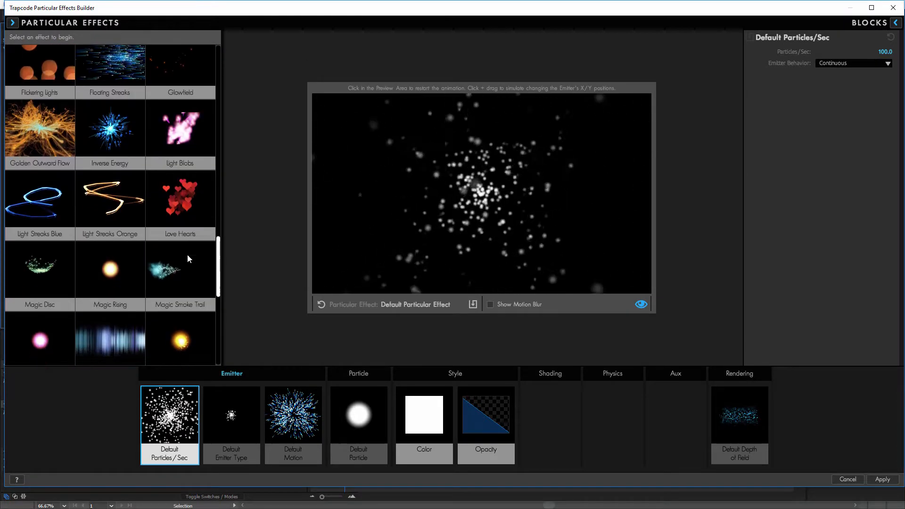
{"action": "left_click", "coordinate": [34, 207]}
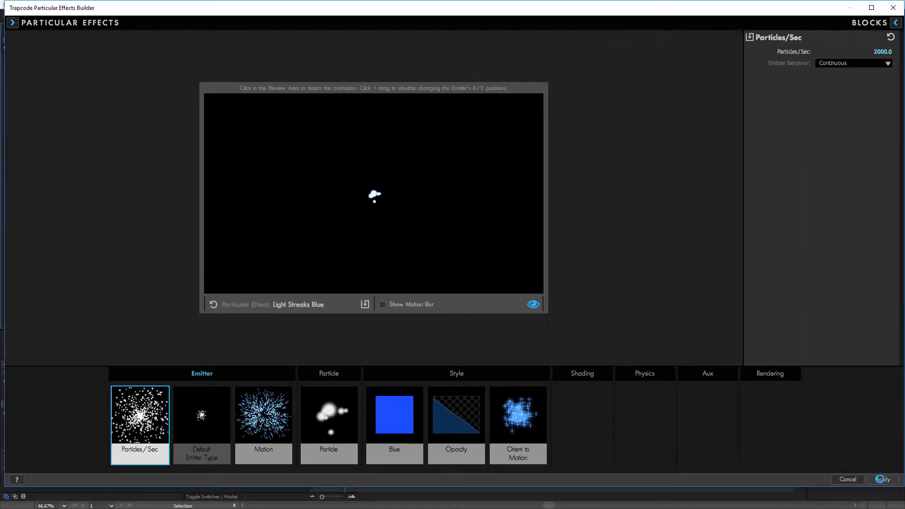
{"action": "left_click", "coordinate": [880, 479]}
Reveal the keyframed properties of all layers and orbit the camera around the light streak at 0:00:02:00
{"action": "key", "text": "space"}
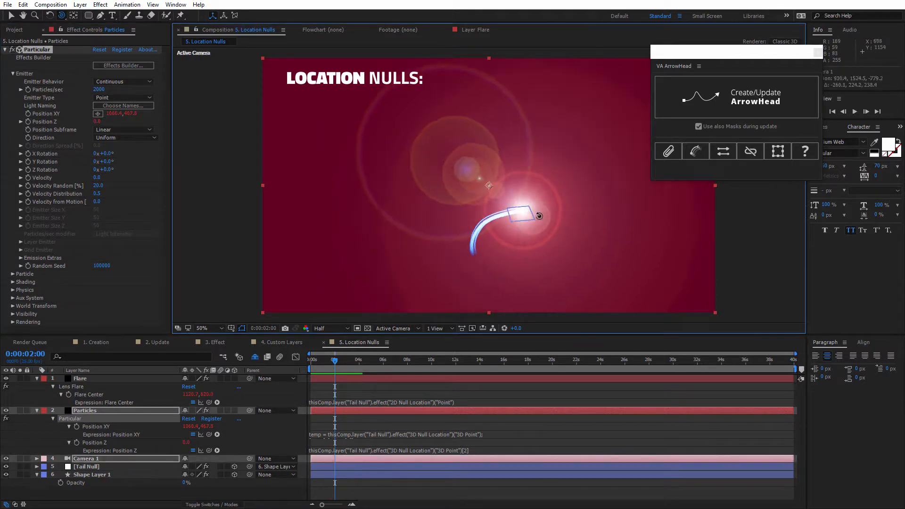
{"action": "key", "text": "ctrl+a"}
{"action": "key", "text": "u"}
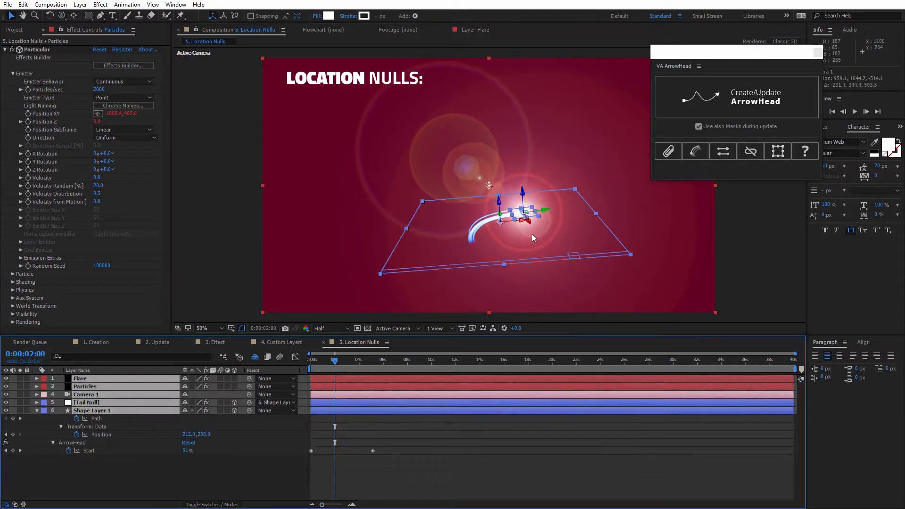
{"action": "key", "text": "c"}
{"action": "left_click_drag", "start_coordinate": [532, 235], "coordinate": [546, 254]}
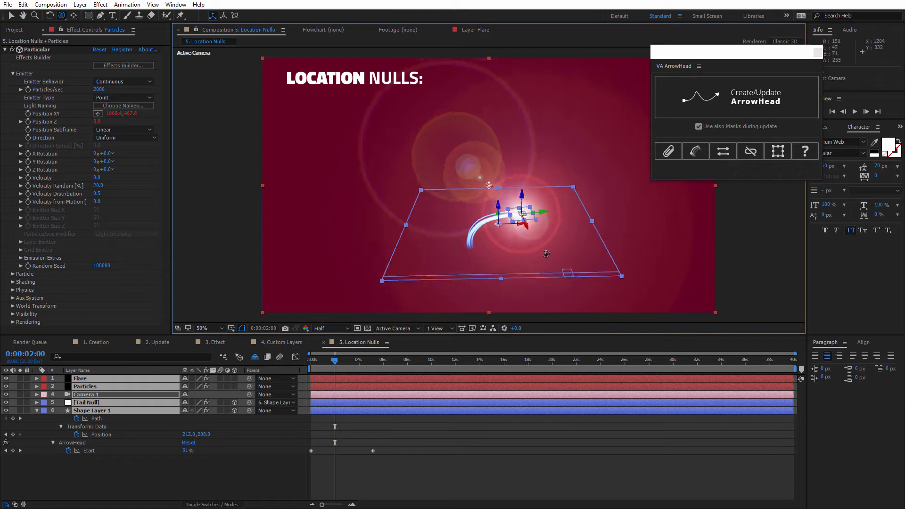
Reshape Shape Layer 1's path by moving its curve points outward, and update its ArrowHead
{"action": "left_click", "coordinate": [95, 457]}
{"action": "left_click", "coordinate": [106, 386]}
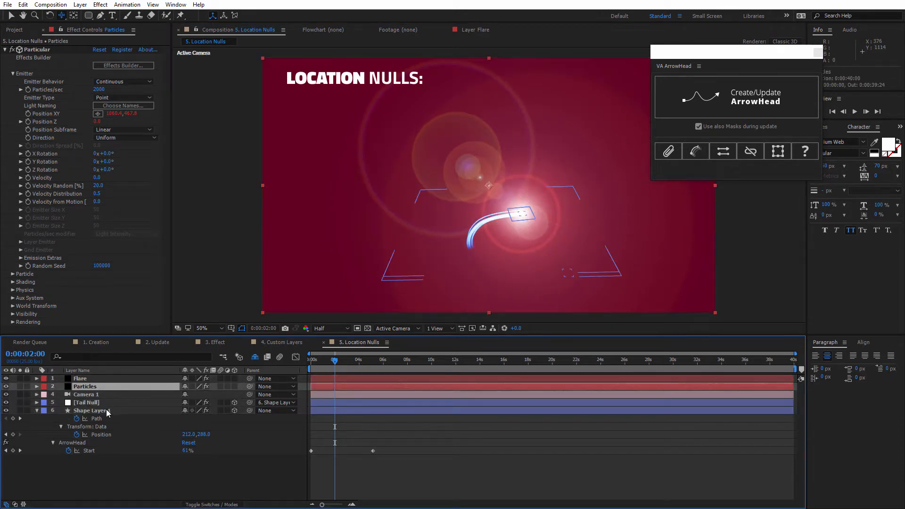
{"action": "left_click", "coordinate": [106, 409]}
{"action": "key", "text": "v"}
{"action": "left_click", "coordinate": [475, 230]}
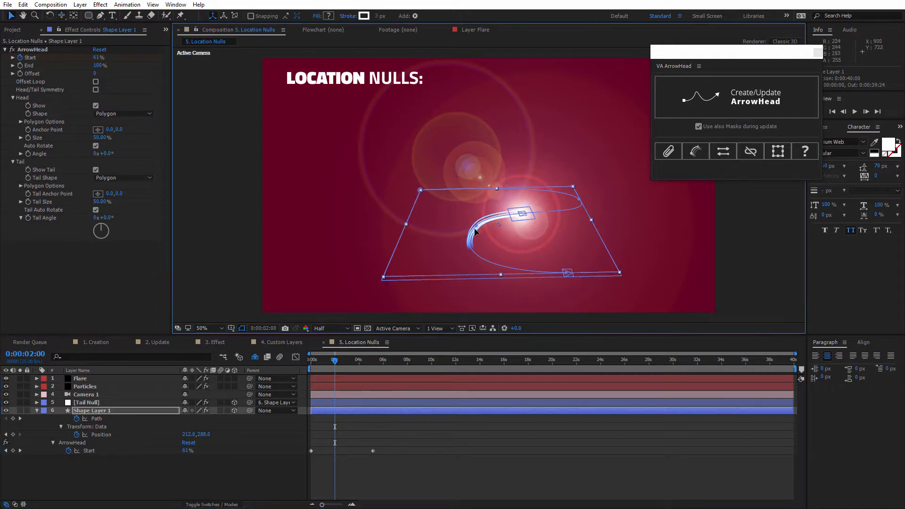
{"action": "left_click", "coordinate": [476, 229]}
{"action": "left_click", "coordinate": [581, 188]}
{"action": "left_click_drag", "start_coordinate": [581, 188], "coordinate": [580, 184]}
{"action": "left_click", "coordinate": [721, 106]}
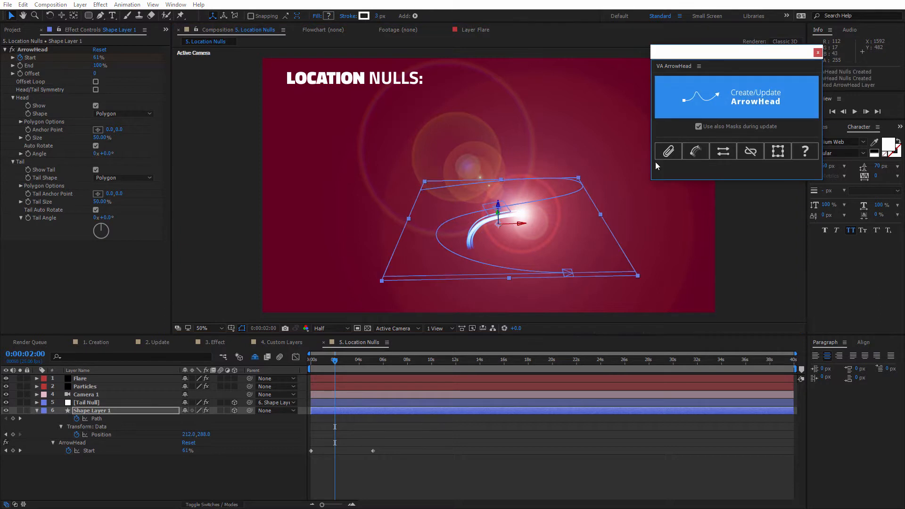
Draw a new S-shaped path on Shape Layer 1 with the Pen tool and update its ArrowHead
{"action": "left_click", "coordinate": [102, 17]}
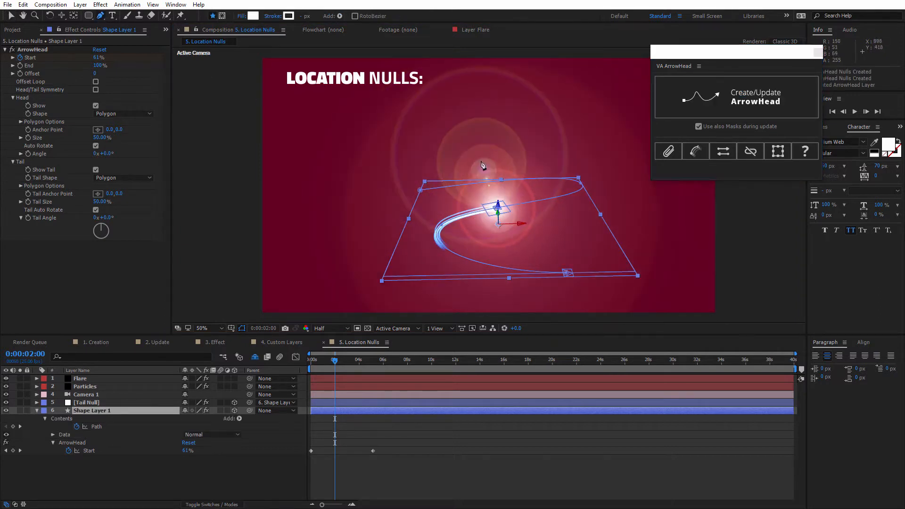
{"action": "left_click_drag", "start_coordinate": [484, 161], "coordinate": [492, 217]}
{"action": "left_click_drag", "start_coordinate": [435, 291], "coordinate": [420, 279]}
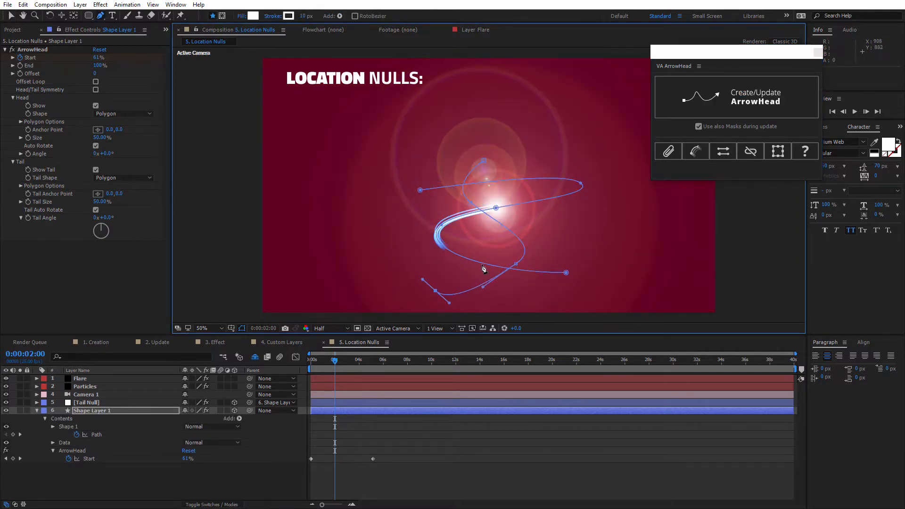
{"action": "left_click", "coordinate": [707, 105]}
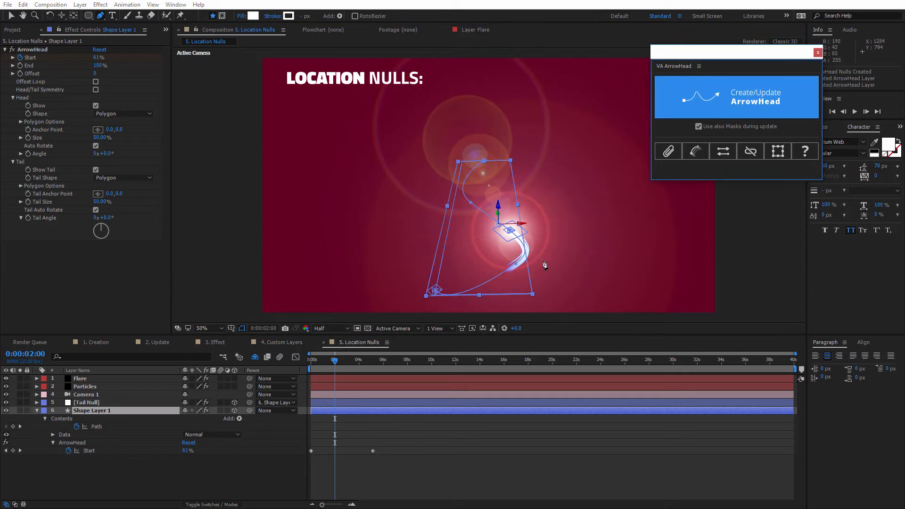
Check the flare and streak on the new path at 0:00:02:12, and show the project's list of compositions
{"action": "mouse_move", "coordinate": [334, 362]}
{"action": "left_mouse_down"}
{"action": "mouse_move", "coordinate": [397, 371]}
{"action": "mouse_move", "coordinate": [316, 378]}
{"action": "mouse_move", "coordinate": [370, 370]}
{"action": "mouse_move", "coordinate": [340, 368]}
{"action": "left_mouse_up"}
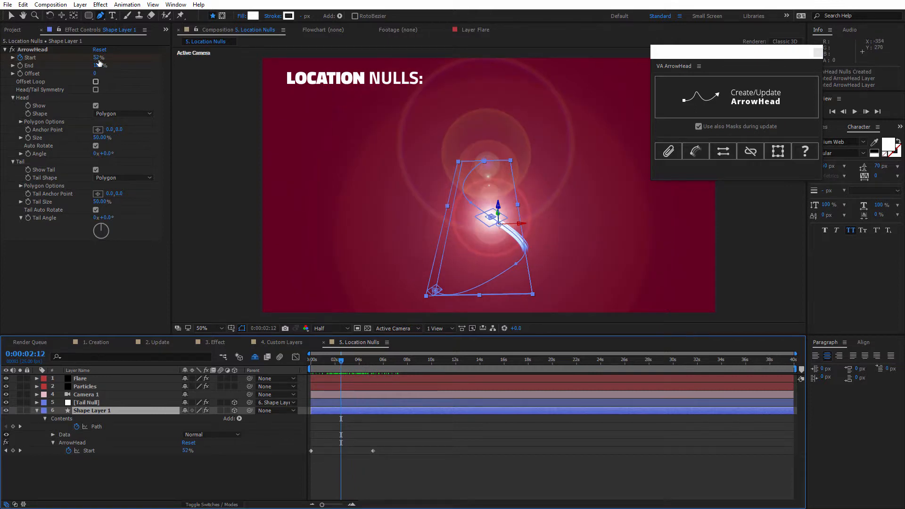
{"action": "left_click", "coordinate": [20, 29]}
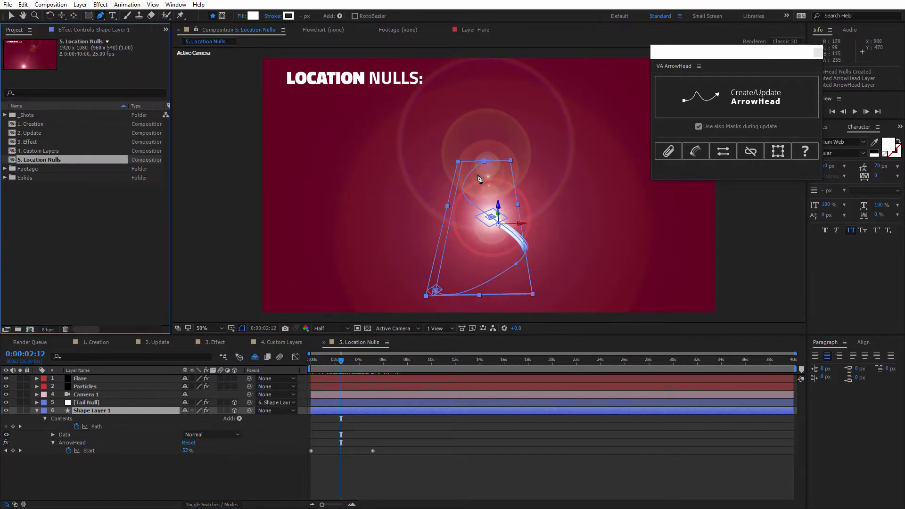
Open the Smoke composition from the _Shots folder and play its preview
{"action": "left_click", "coordinate": [5, 115]}
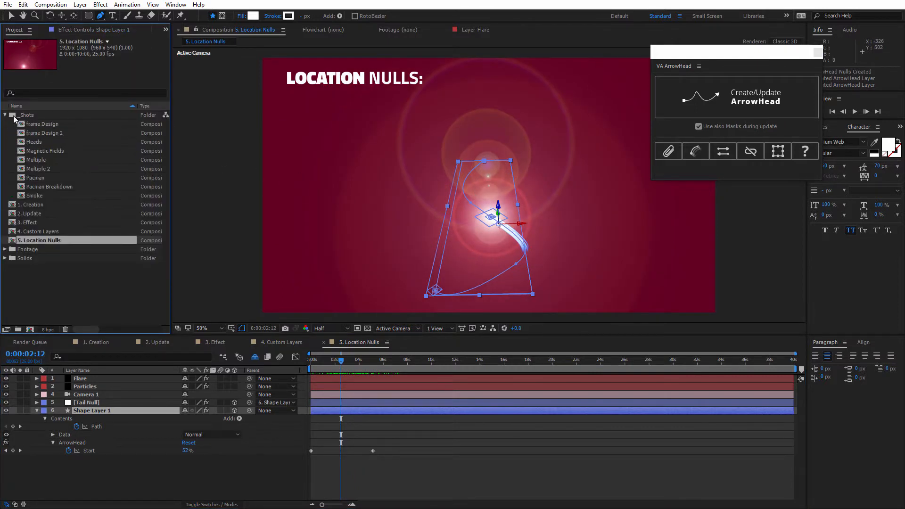
{"action": "double_click", "coordinate": [40, 195]}
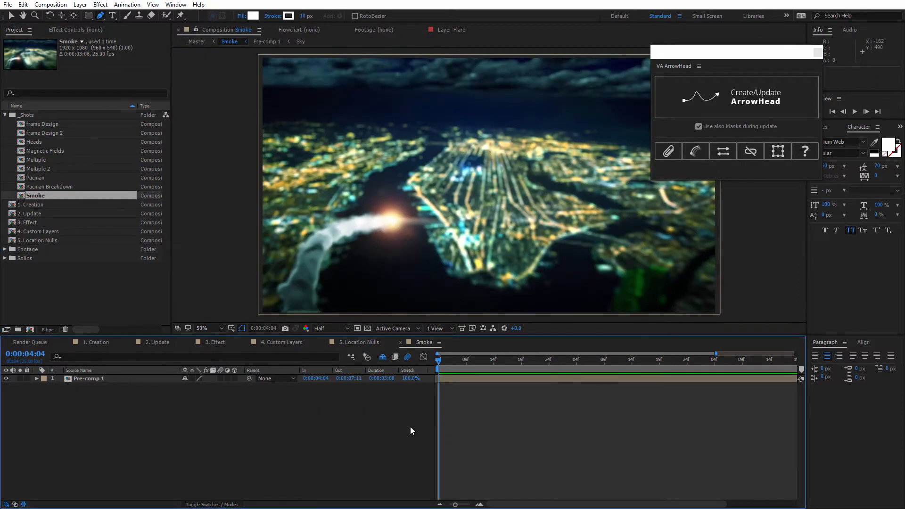
{"action": "key", "text": "space"}
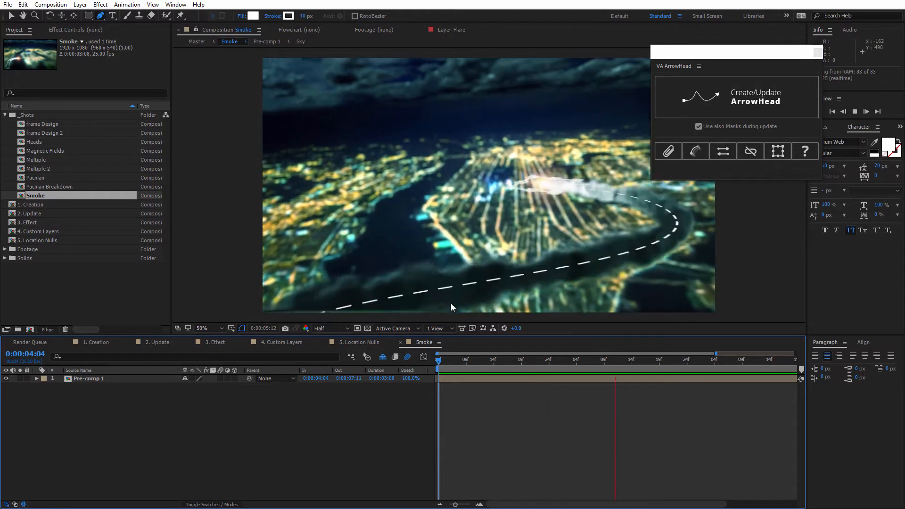
Examine the layers inside Pre-comp 1, and go back to the Smoke composition at 0:00:05:10
{"action": "left_click", "coordinate": [143, 378]}
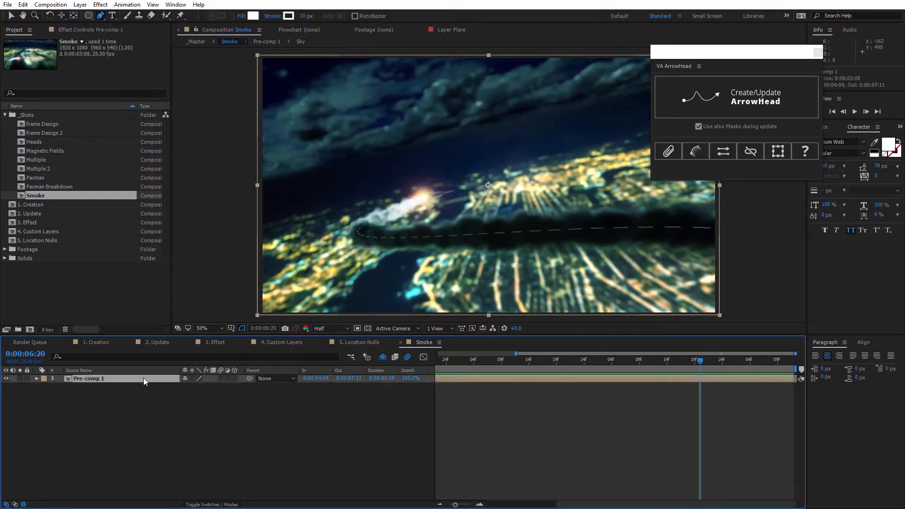
{"action": "double_click", "coordinate": [143, 378]}
{"action": "scroll", "coordinate": [533, 470], "scroll_direction": "down", "scroll_amount": 3}
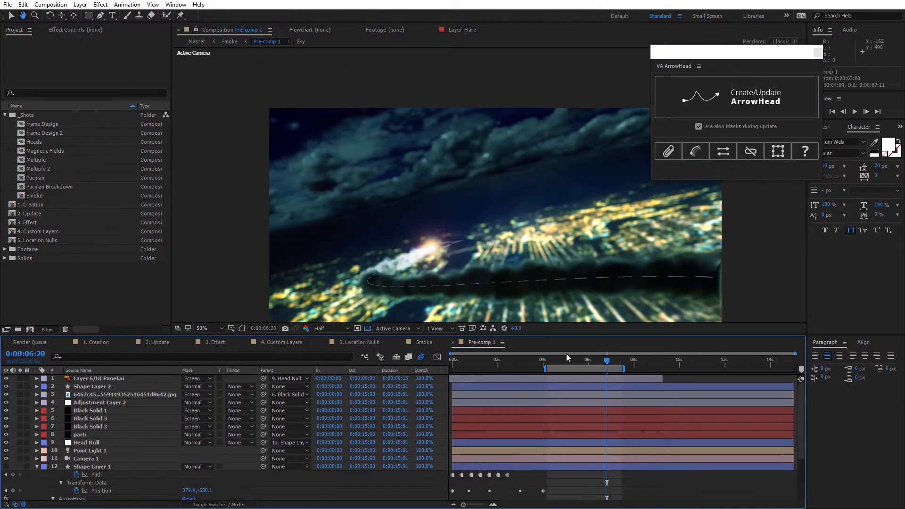
{"action": "key", "text": "g"}
{"action": "left_click", "coordinate": [229, 42]}
{"action": "mouse_move", "coordinate": [617, 360]}
{"action": "left_mouse_down"}
{"action": "mouse_move", "coordinate": [369, 361]}
{"action": "mouse_move", "coordinate": [609, 382]}
{"action": "mouse_move", "coordinate": [439, 382]}
{"action": "mouse_move", "coordinate": [733, 401]}
{"action": "mouse_move", "coordinate": [446, 393]}
{"action": "mouse_move", "coordinate": [612, 389]}
{"action": "mouse_move", "coordinate": [442, 364]}
{"action": "mouse_move", "coordinate": [630, 362]}
{"action": "mouse_move", "coordinate": [611, 362]}
{"action": "left_mouse_up"}
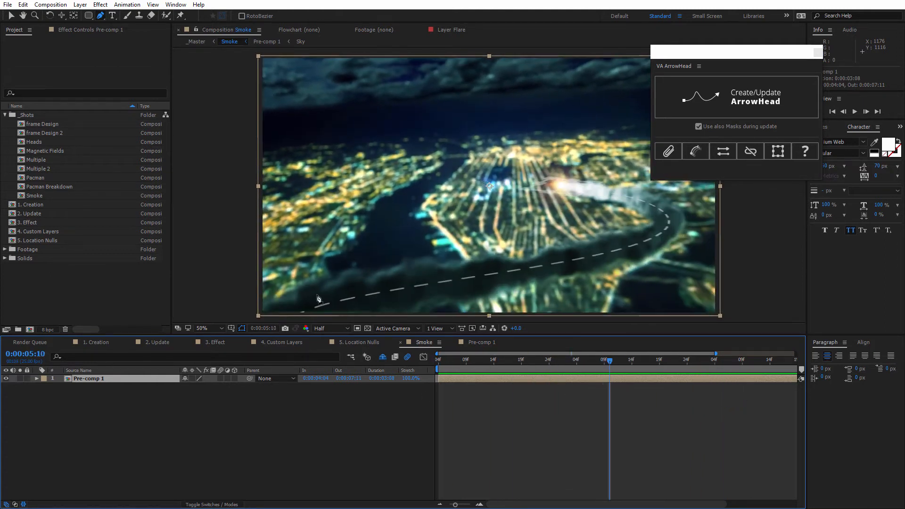
Move the floating VA ArrowHead panel upward and clear of the Character panel
{"action": "left_click_drag", "start_coordinate": [747, 57], "coordinate": [768, 43]}
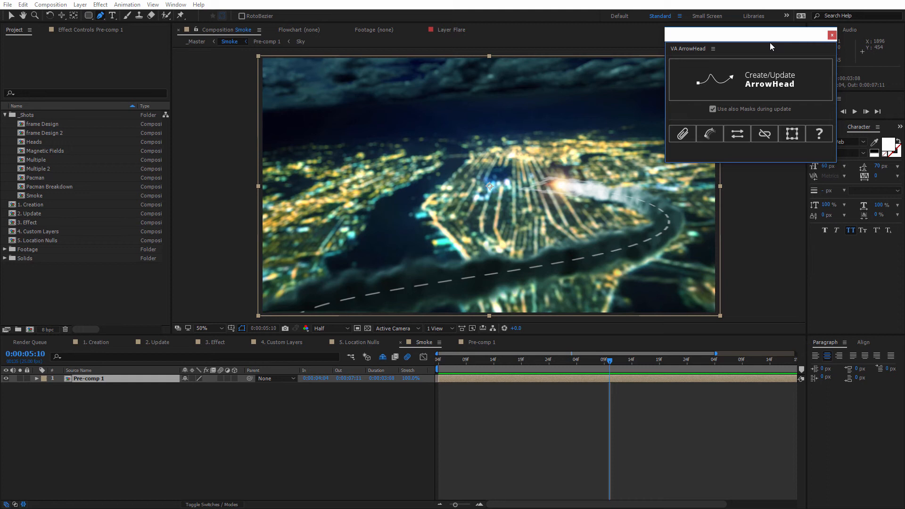
{"action": "left_click_drag", "start_coordinate": [769, 36], "coordinate": [740, 39]}
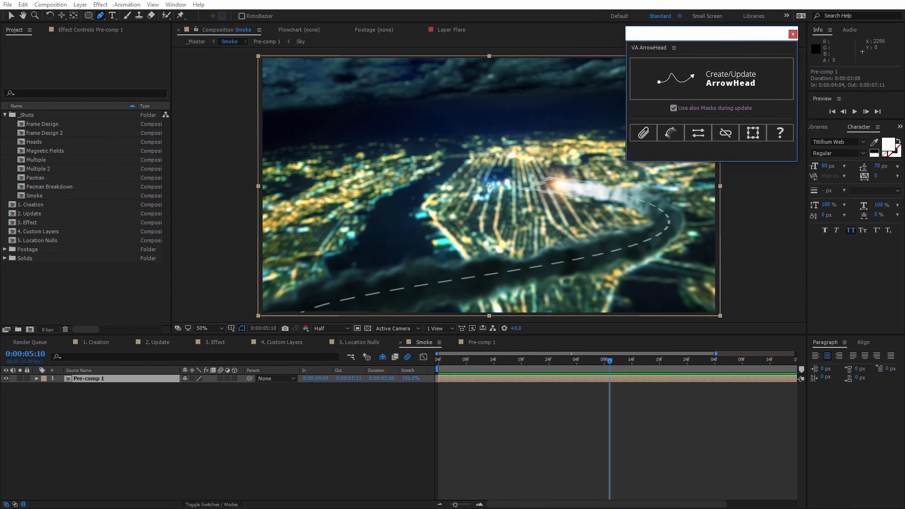